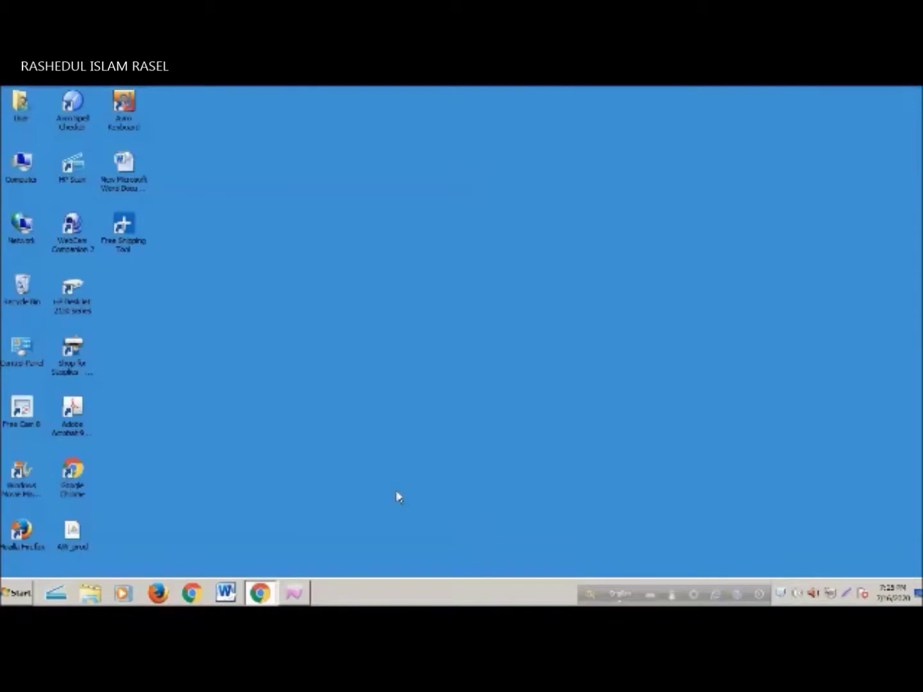
Restore the ASYCUDAWorld window showing the My Profile update form
{"action": "left_click", "coordinate": [293, 593]}
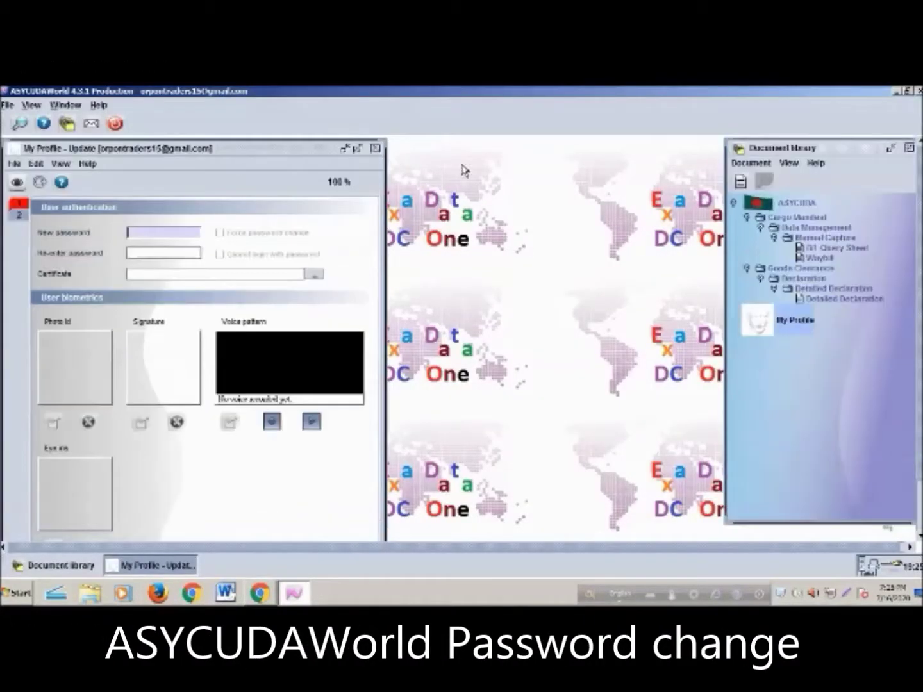
Reopen My Profile for updating and show its Authentication tab's new-password fields
{"action": "left_click", "coordinate": [375, 151]}
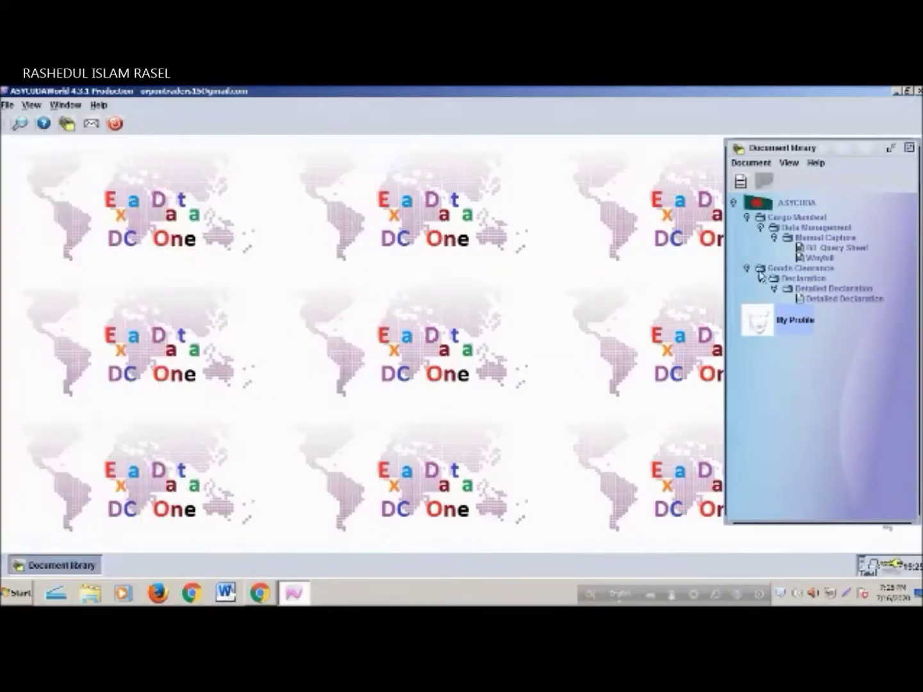
{"action": "right_click", "coordinate": [797, 325]}
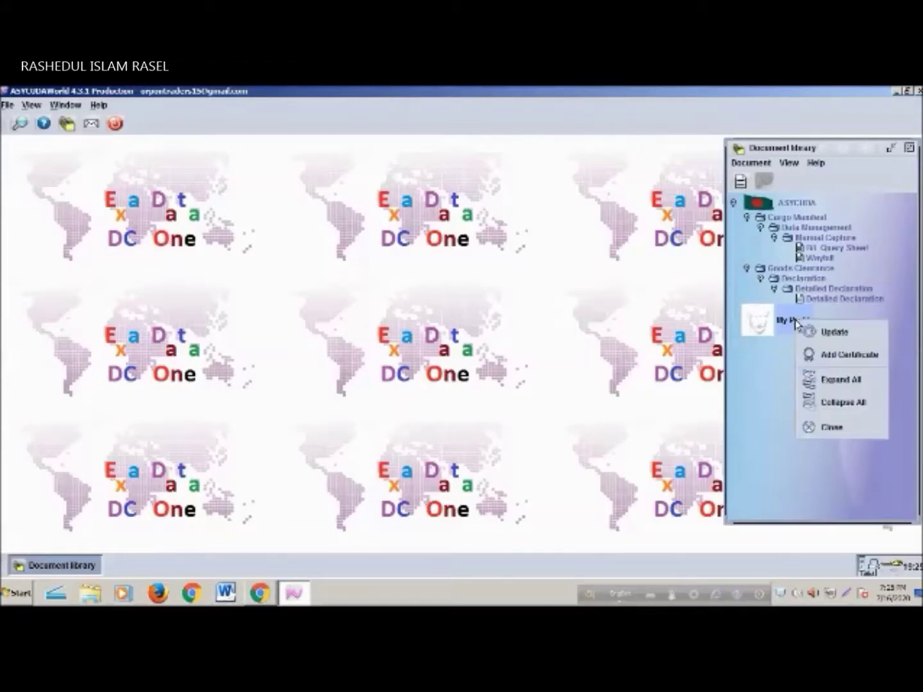
{"action": "left_click", "coordinate": [834, 331]}
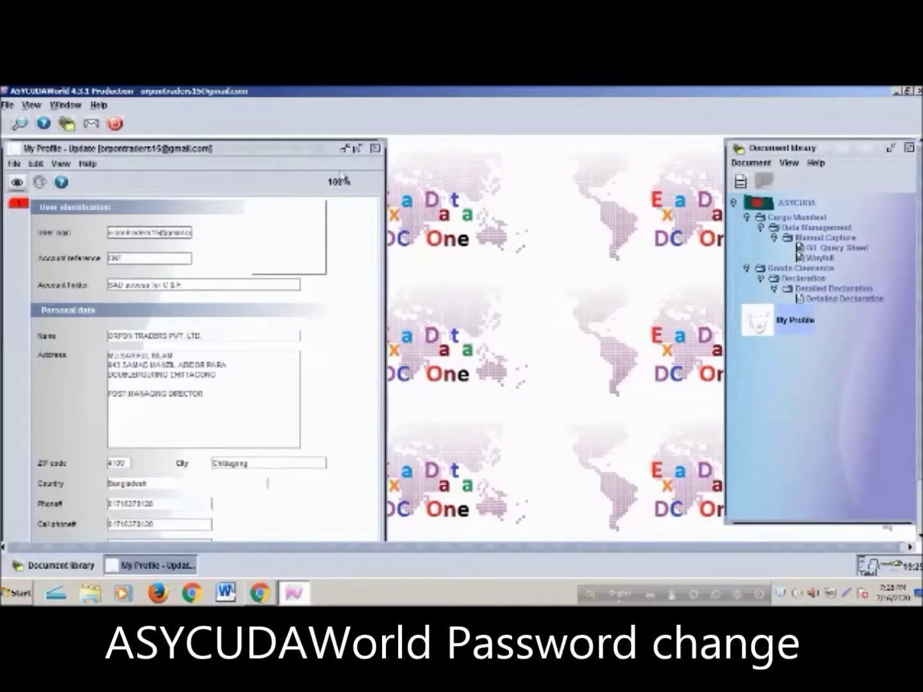
{"action": "mouse_move", "coordinate": [310, 139]}
{"action": "left_mouse_down"}
{"action": "mouse_move", "coordinate": [299, 211]}
{"action": "mouse_move", "coordinate": [326, 144]}
{"action": "left_mouse_up"}
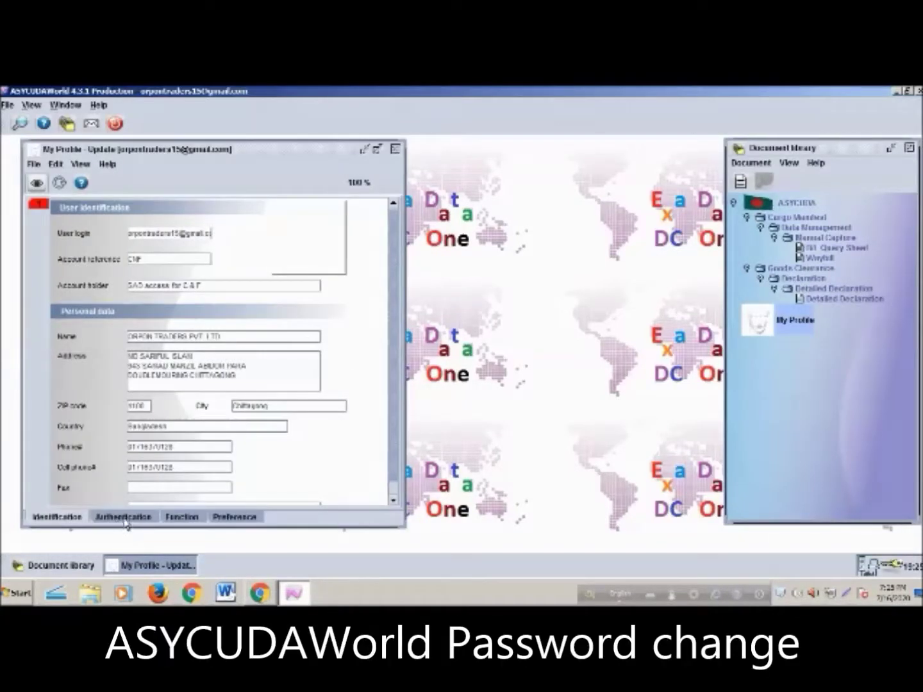
{"action": "left_click", "coordinate": [125, 519]}
{"action": "left_click", "coordinate": [180, 233]}
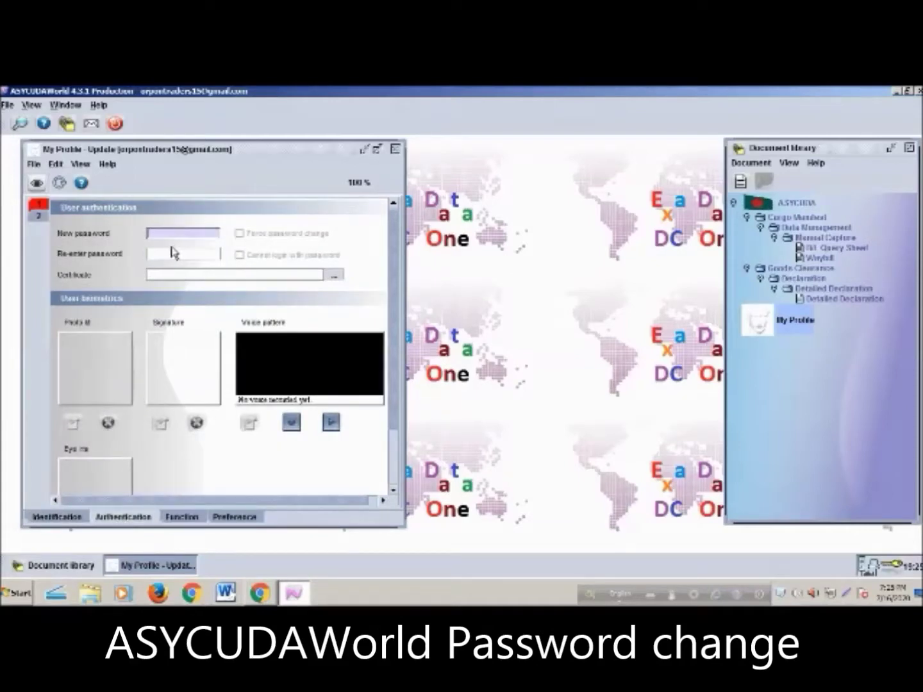
Enter the new password in both the New and Re-enter password fields
{"action": "left_click", "coordinate": [172, 253]}
{"action": "left_click", "coordinate": [178, 234]}
{"action": "left_click", "coordinate": [157, 250]}
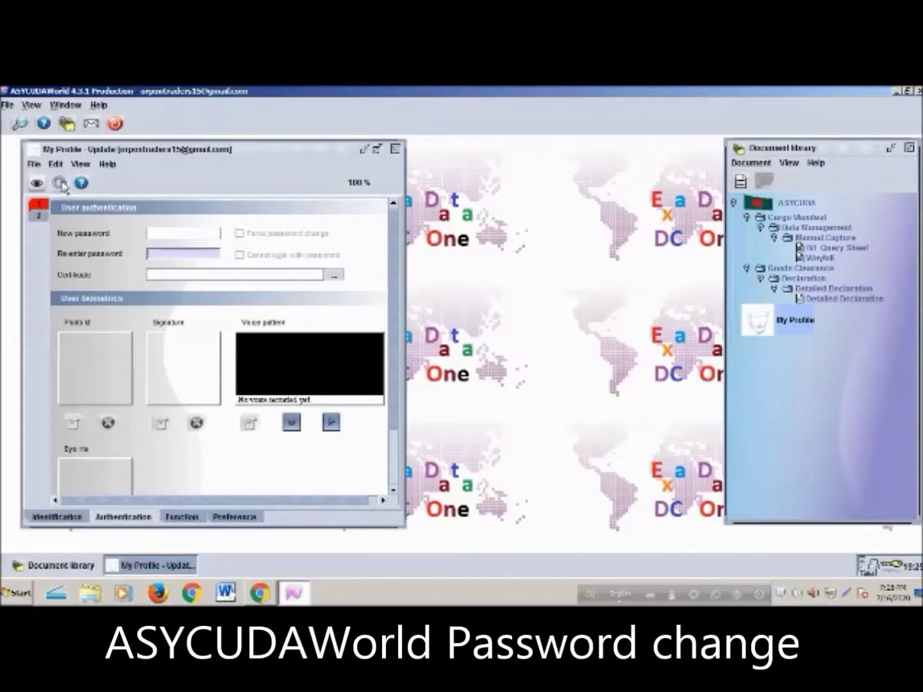
{"action": "left_click", "coordinate": [157, 234]}
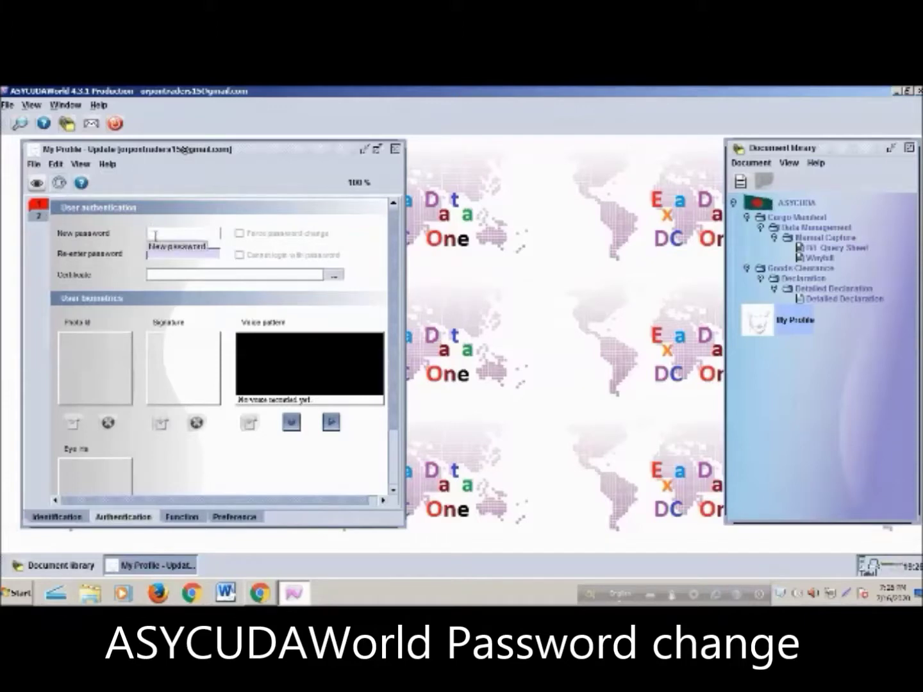
{"action": "type", "text": "1"}
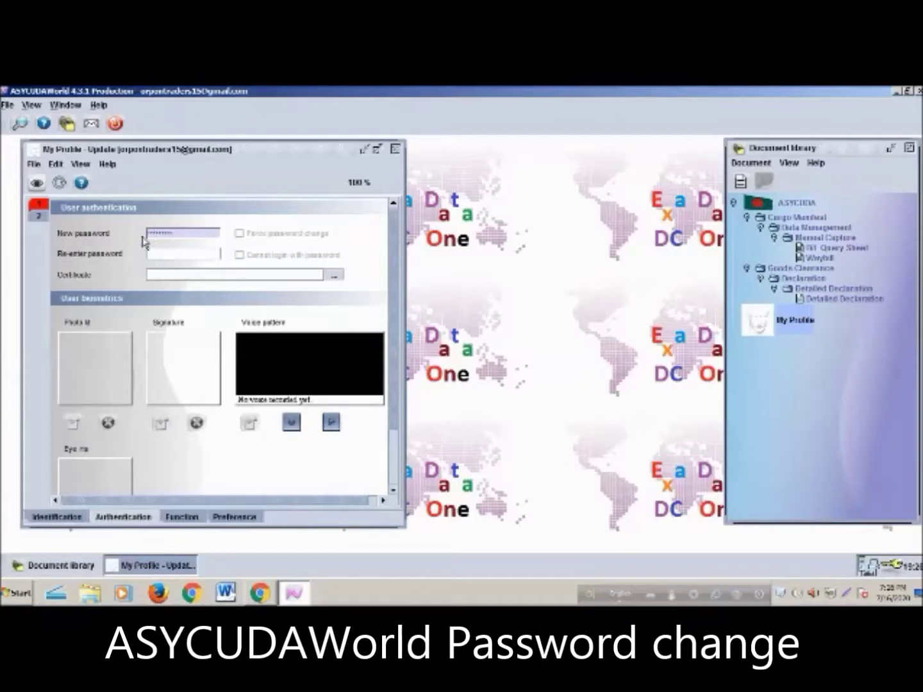
{"action": "left_click", "coordinate": [170, 254]}
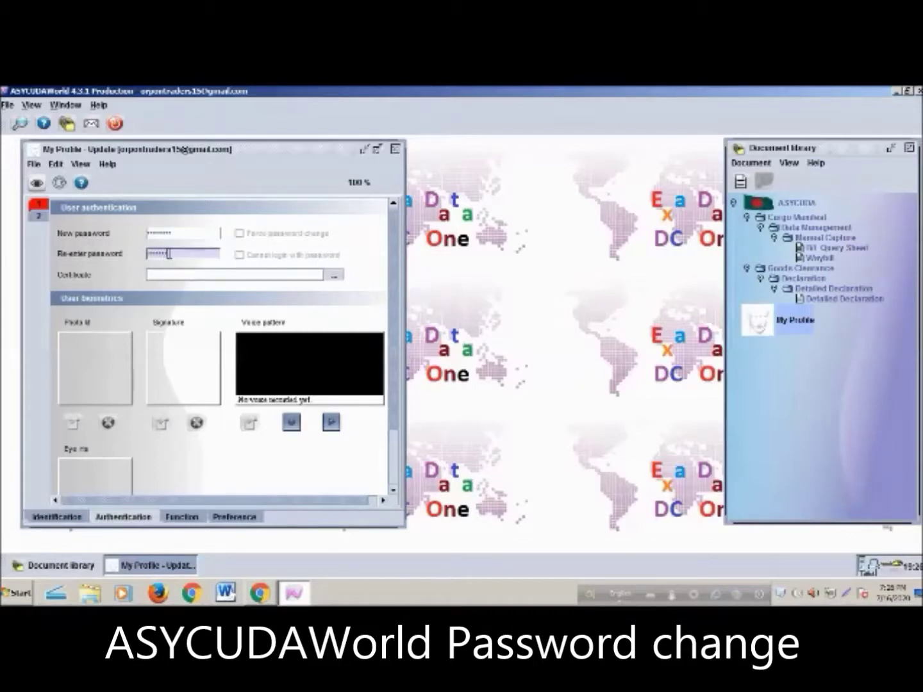
Verify the profile and submit the password change
{"action": "left_click", "coordinate": [37, 184]}
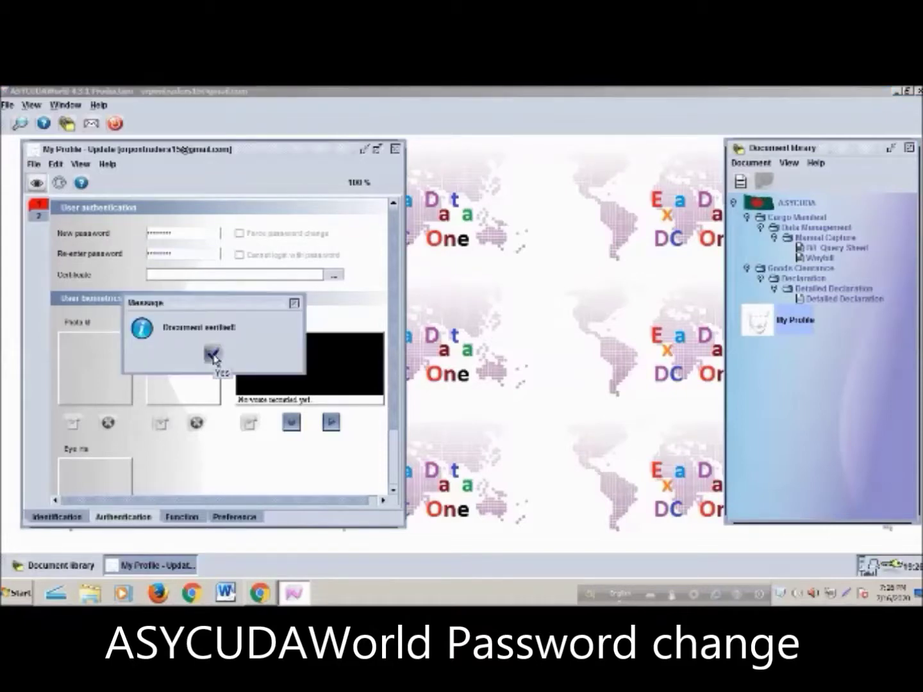
{"action": "left_click", "coordinate": [214, 355]}
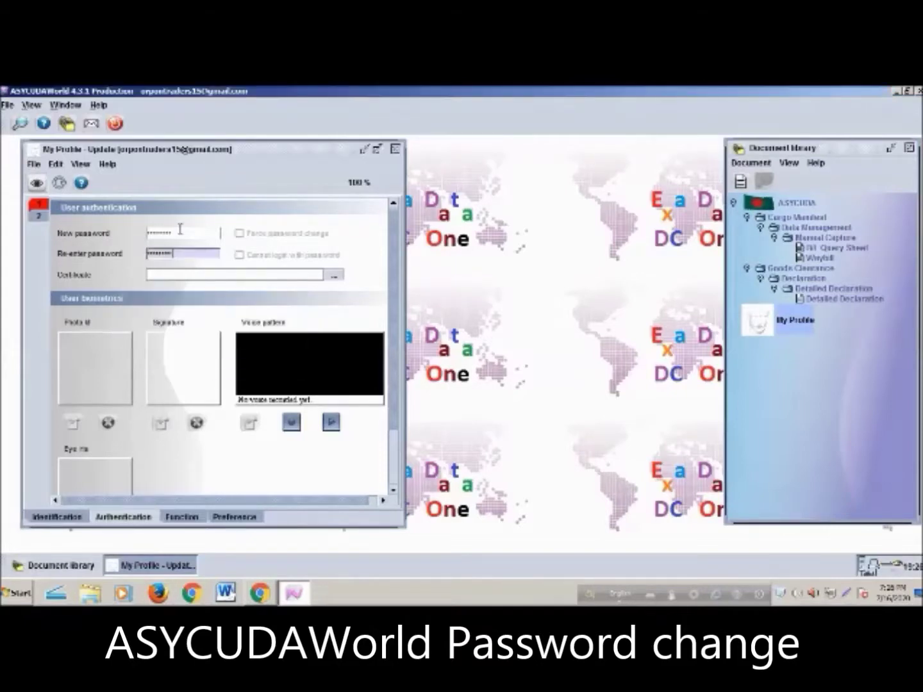
{"action": "left_click", "coordinate": [59, 183]}
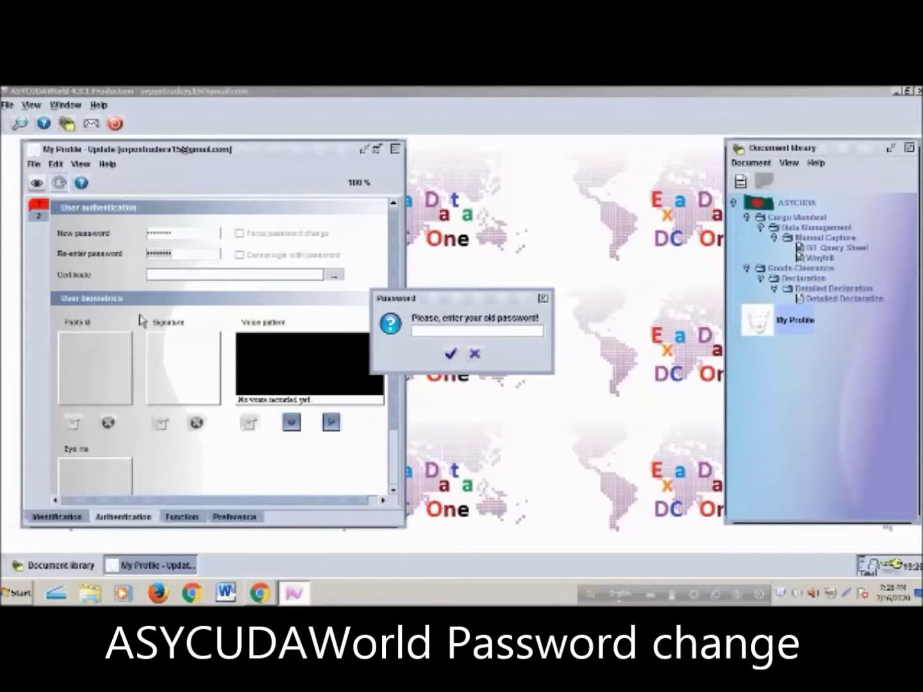
Cancel the old-password prompt and close the profile form, discarding changes
{"action": "left_click", "coordinate": [544, 300]}
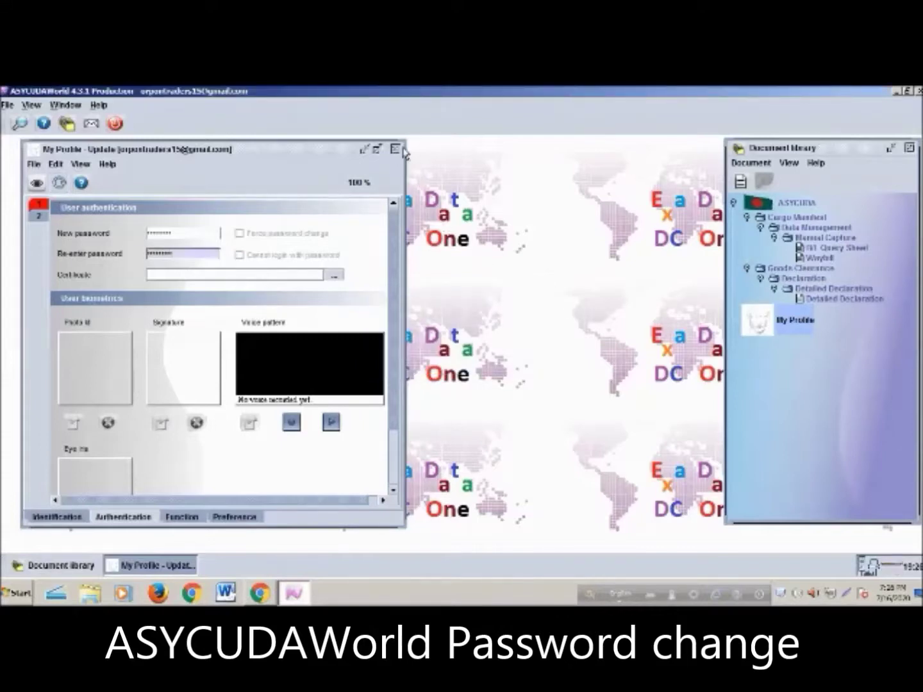
{"action": "left_click", "coordinate": [396, 150]}
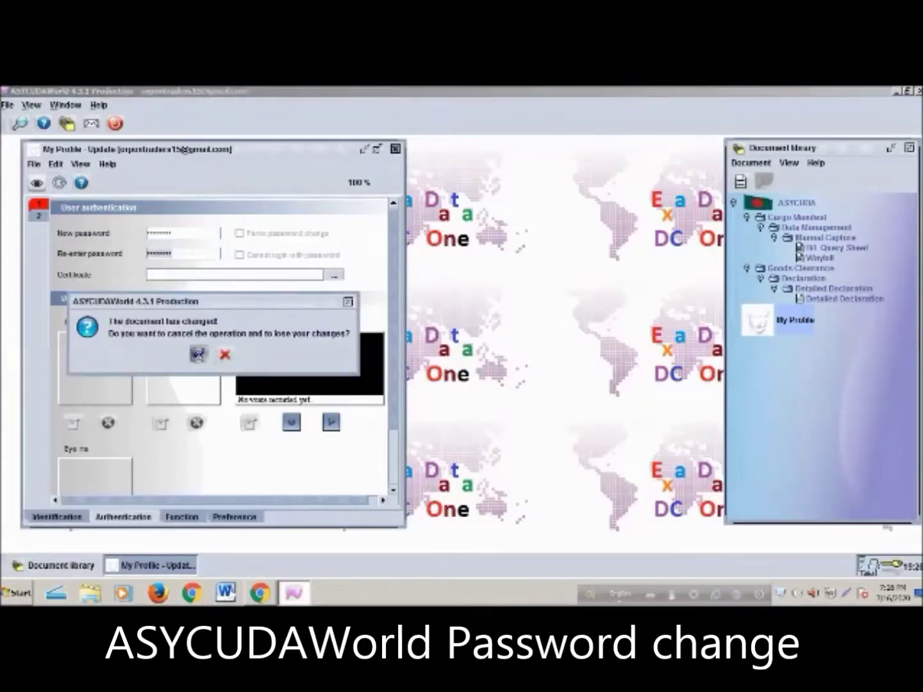
{"action": "left_click", "coordinate": [198, 354]}
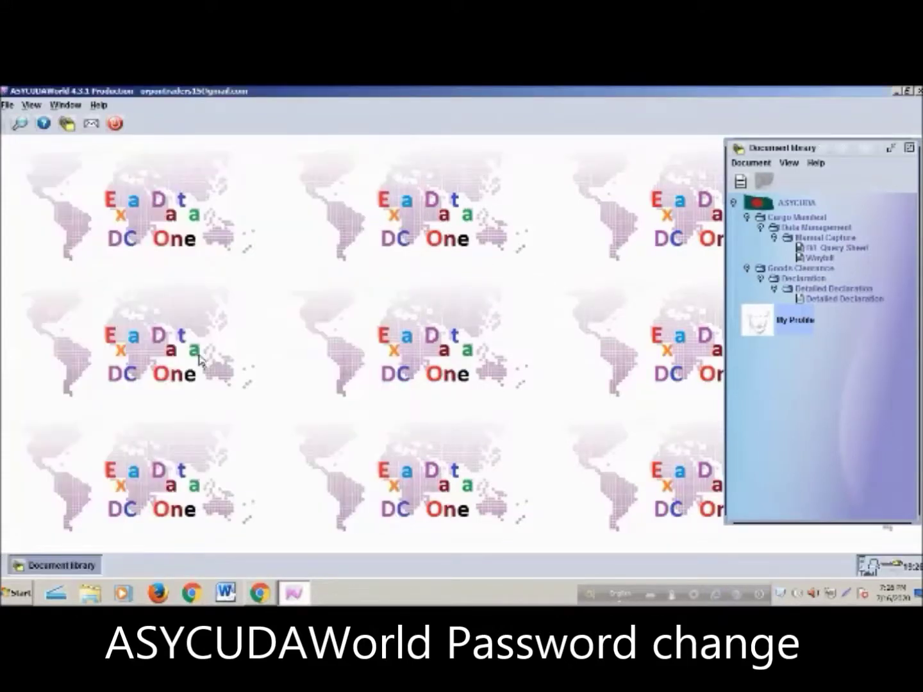
Browse the Document library items and bring up the B/L Query Sheet context menu
{"action": "right_click", "coordinate": [827, 301]}
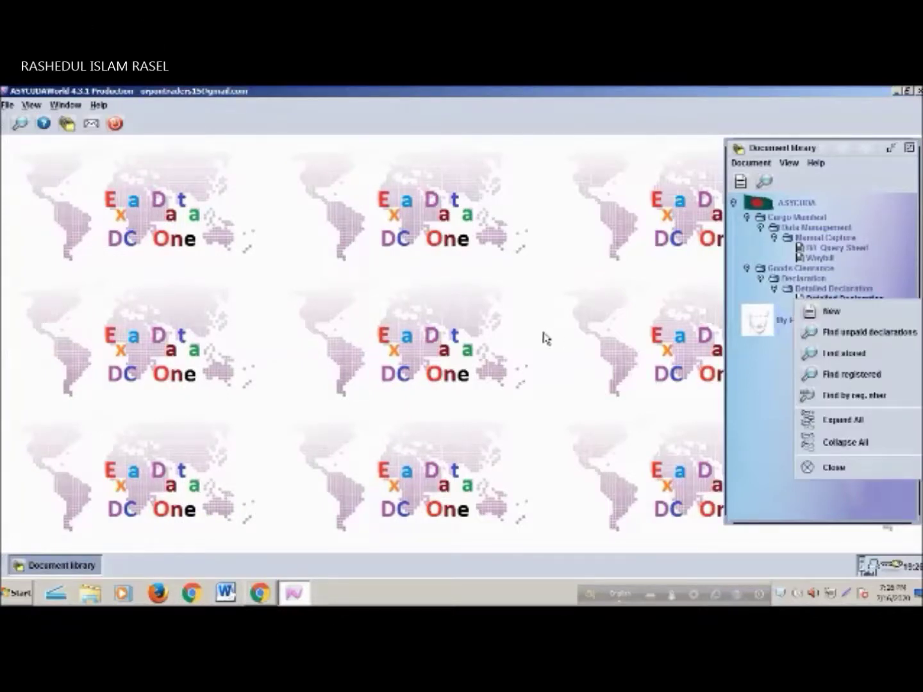
{"action": "left_click", "coordinate": [845, 191]}
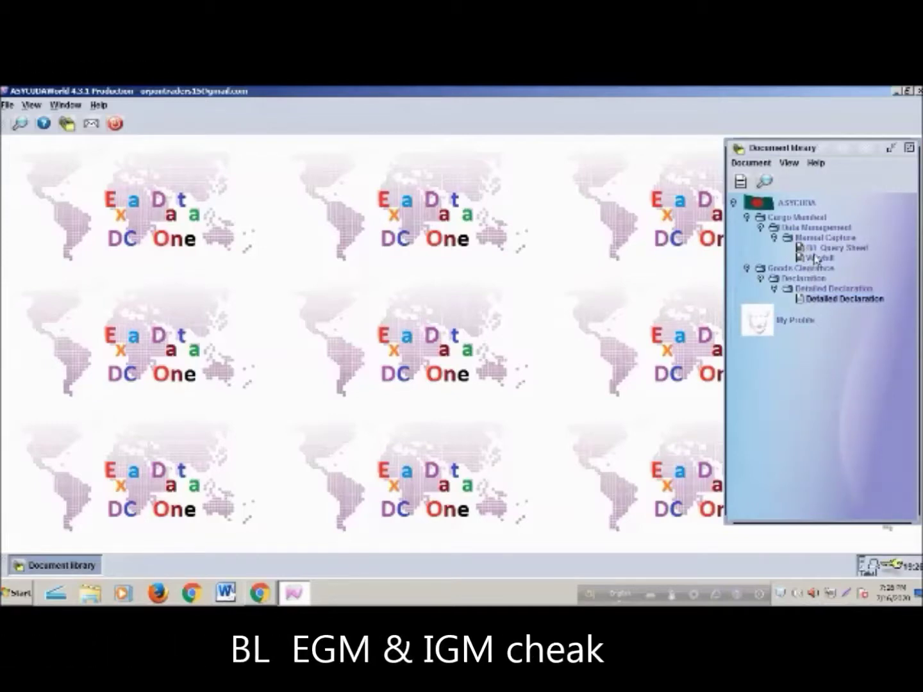
{"action": "left_click", "coordinate": [818, 258]}
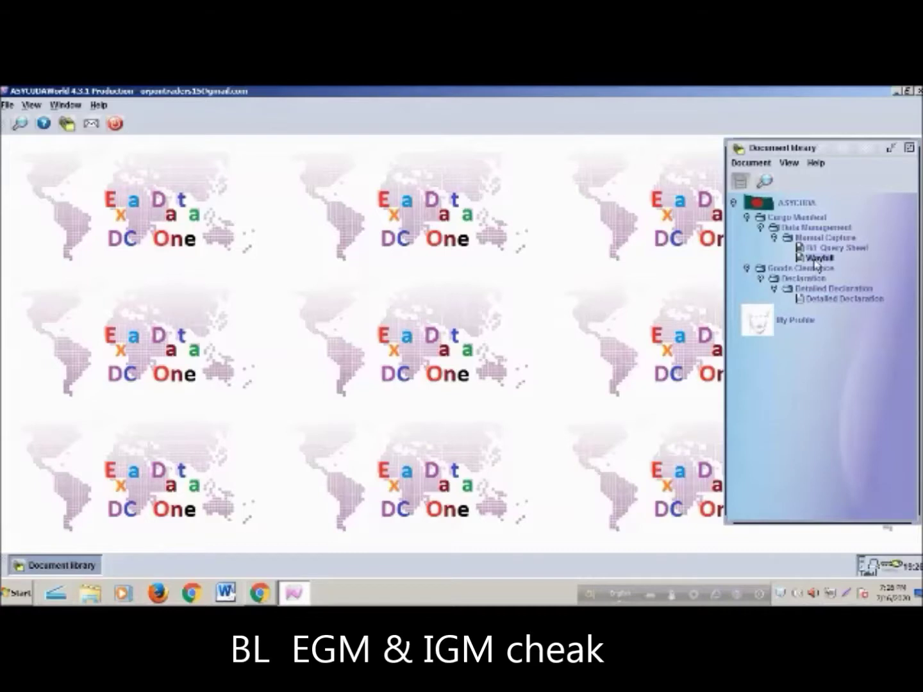
{"action": "left_click", "coordinate": [852, 251]}
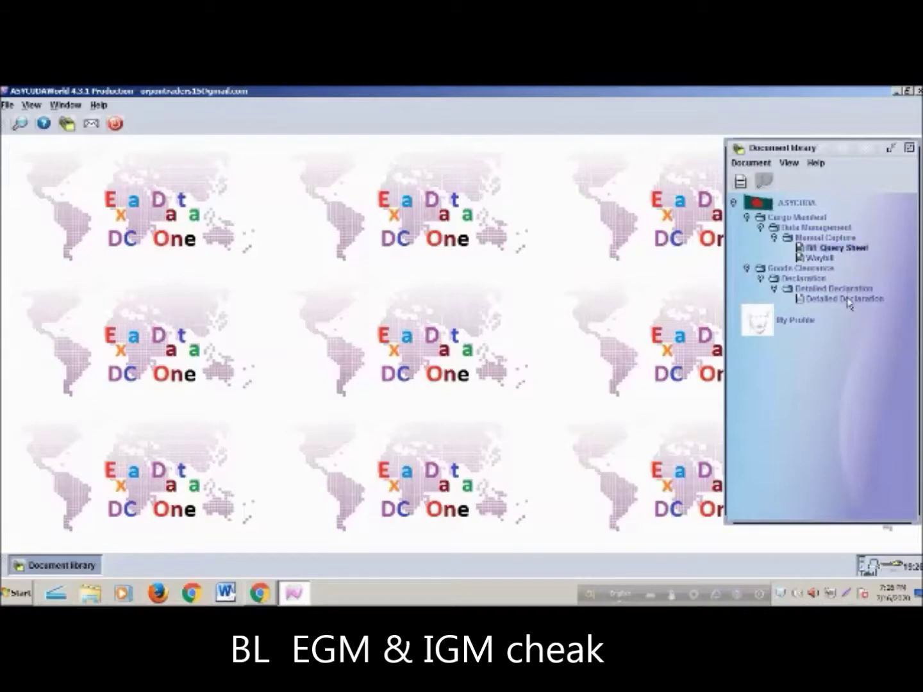
{"action": "left_click", "coordinate": [851, 298]}
{"action": "left_click", "coordinate": [852, 250]}
{"action": "left_click", "coordinate": [848, 300]}
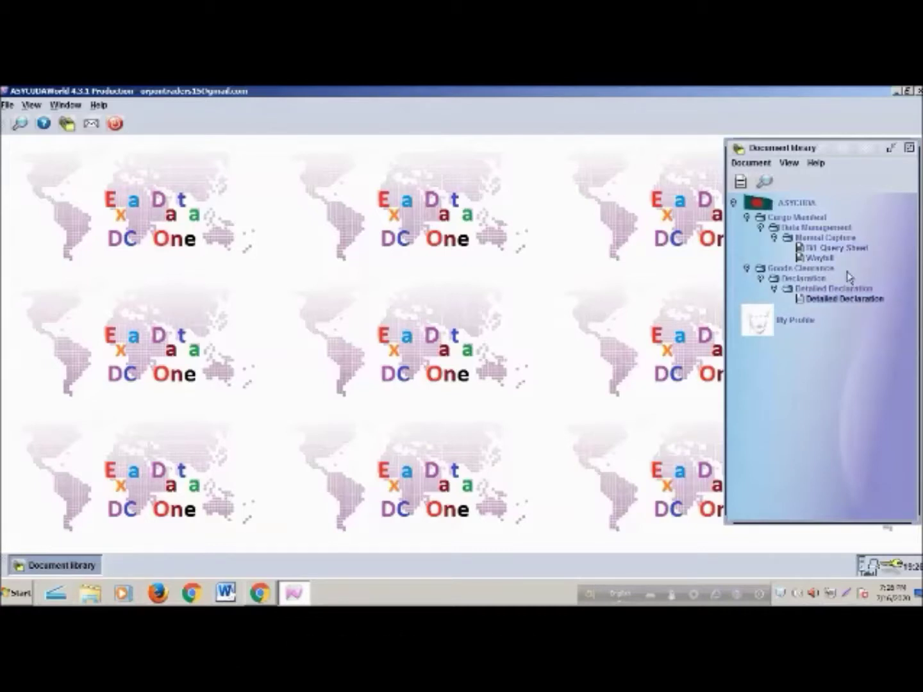
{"action": "left_click", "coordinate": [850, 251]}
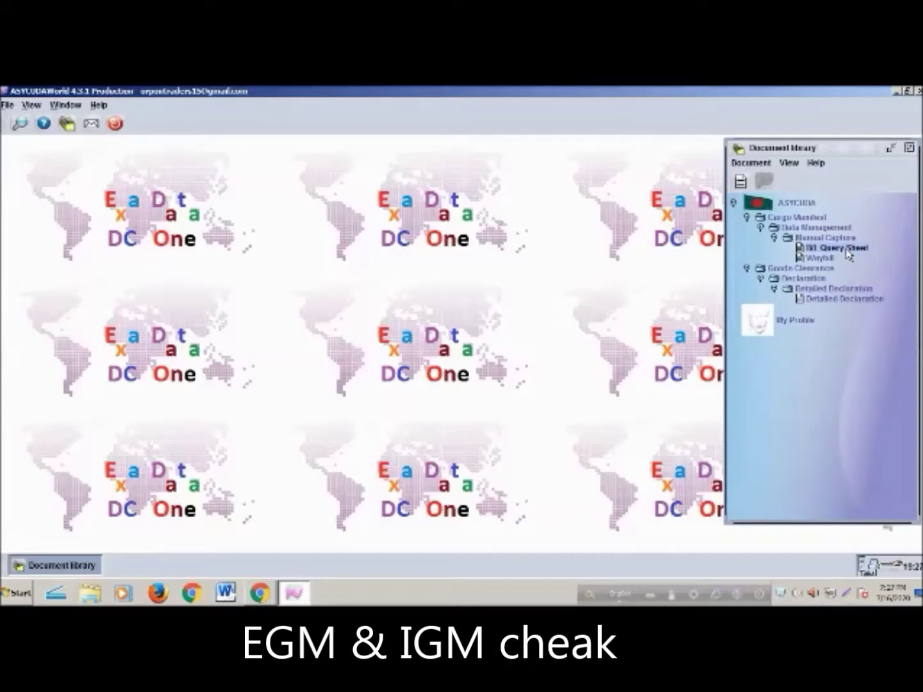
{"action": "right_click", "coordinate": [849, 254]}
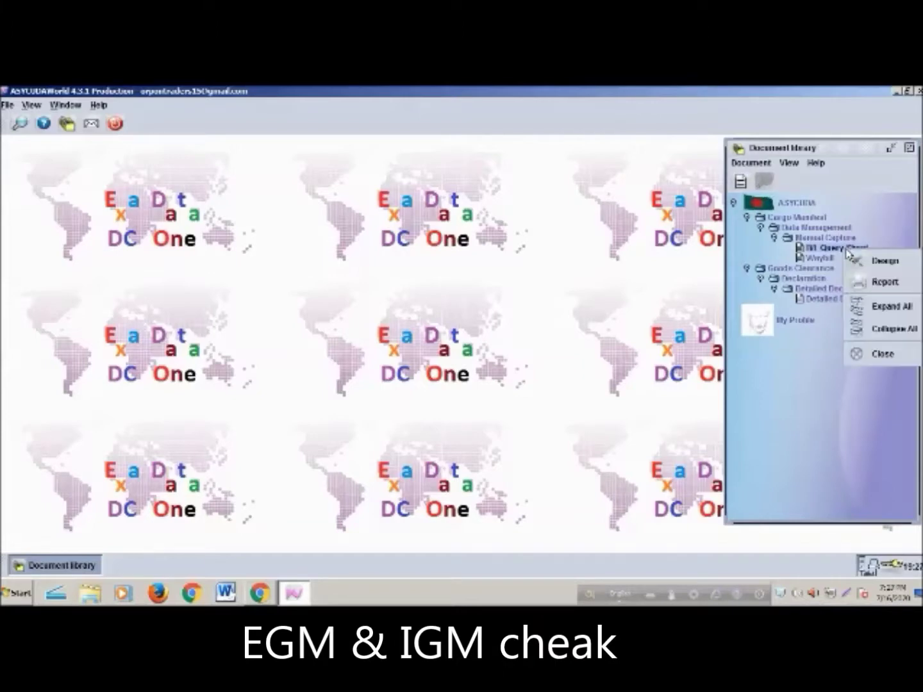
Open the B/L Query Sheet report for office code 301, Custom House Chittagong
{"action": "left_click", "coordinate": [880, 282]}
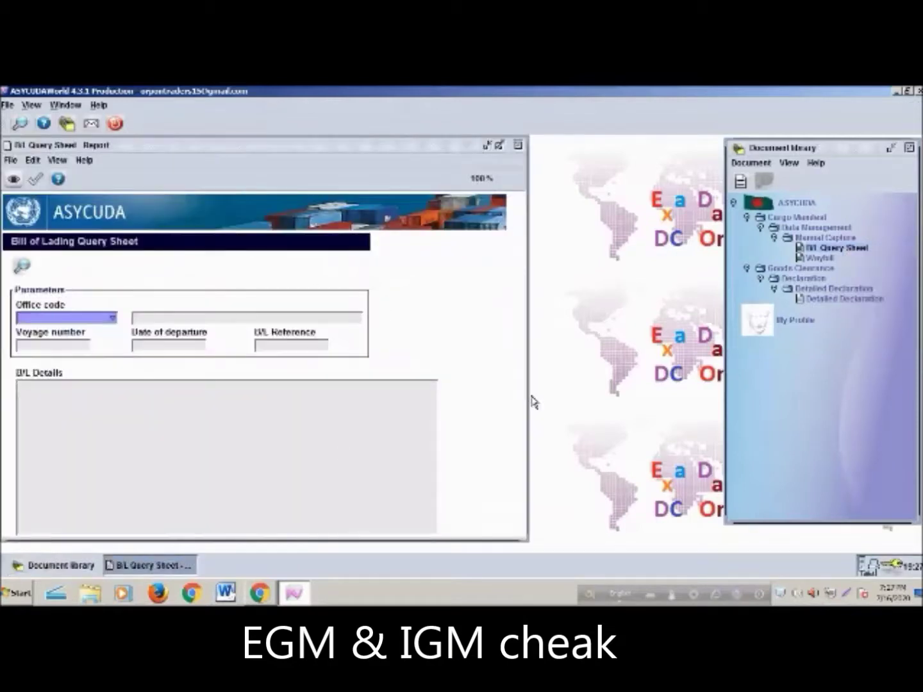
{"action": "type", "text": "301"}
{"action": "key", "text": "Return"}
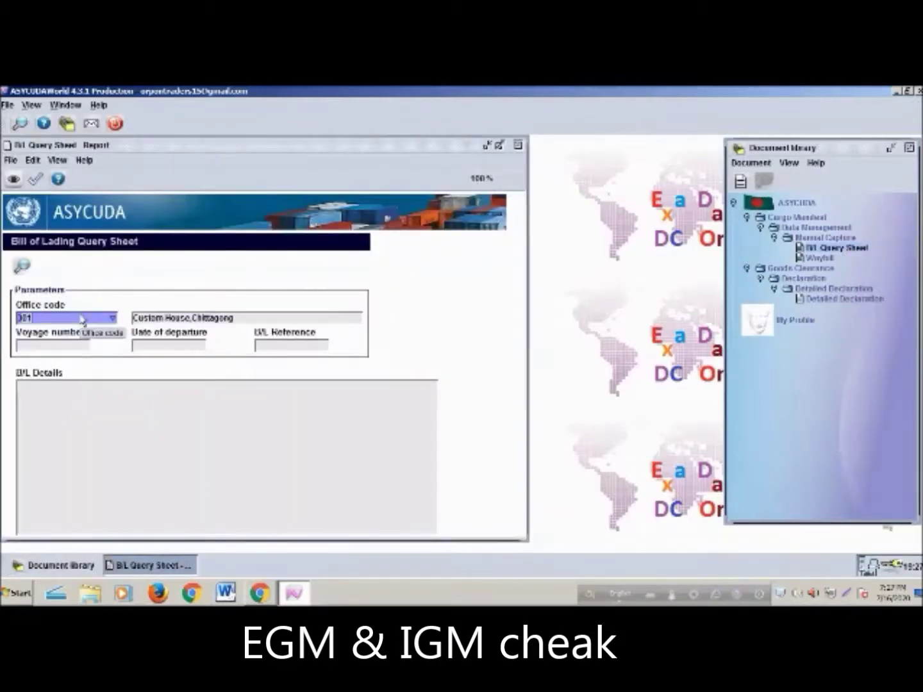
{"action": "left_click", "coordinate": [280, 346]}
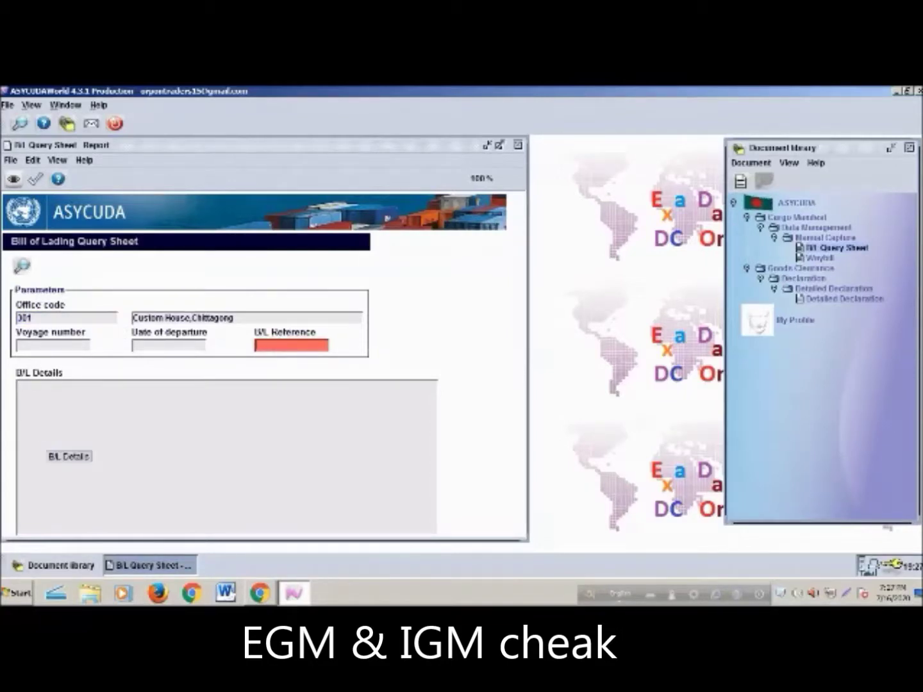
Copy the B/L Details area and bring up Microsoft Word
{"action": "right_click", "coordinate": [131, 437]}
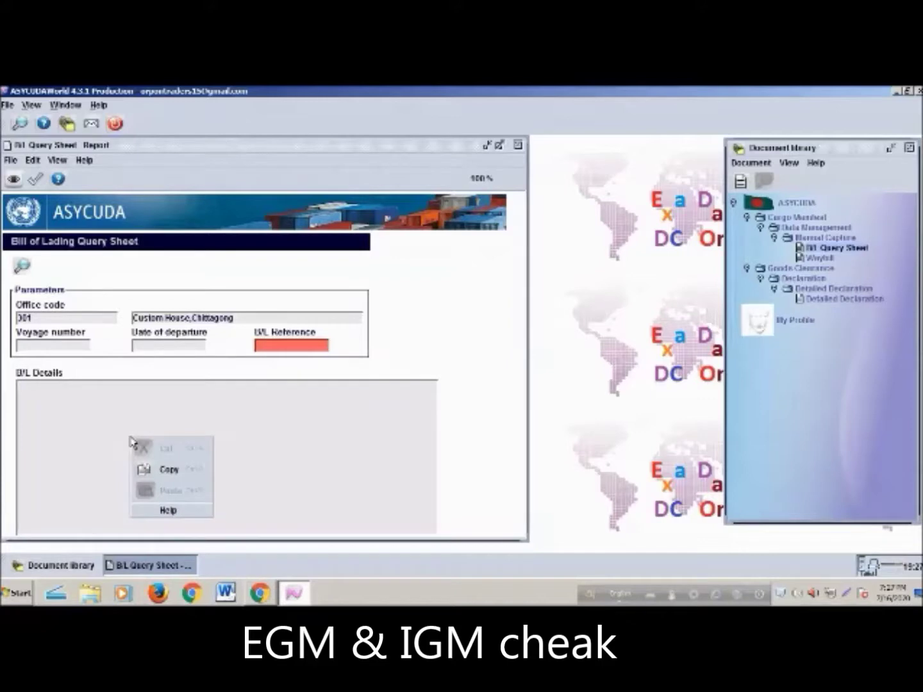
{"action": "left_click", "coordinate": [162, 471]}
{"action": "left_click", "coordinate": [230, 592]}
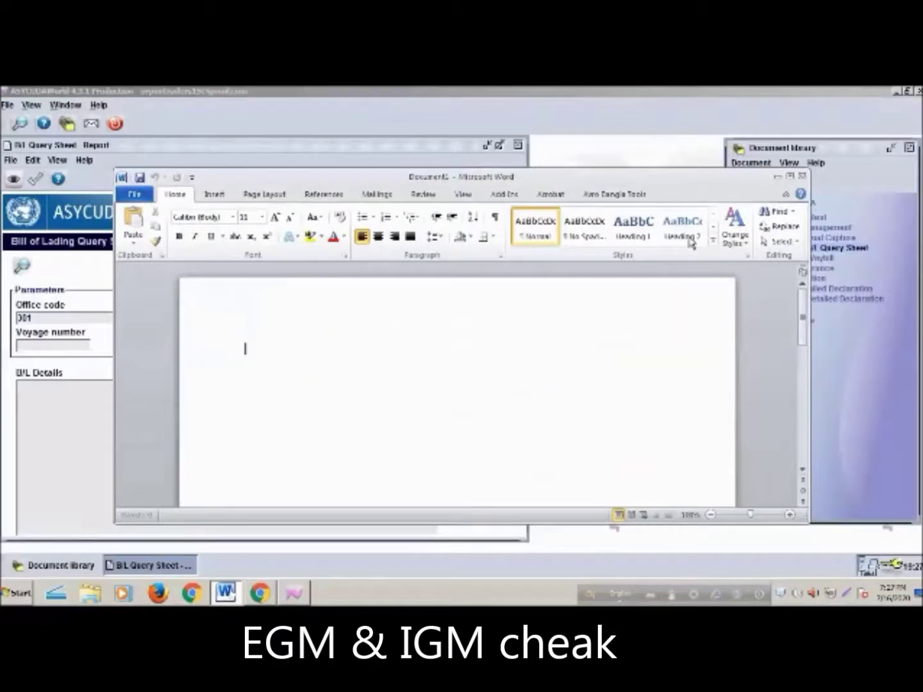
Maximise the blank Word document, apply the No Spacing style, then close it
{"action": "left_click", "coordinate": [790, 176]}
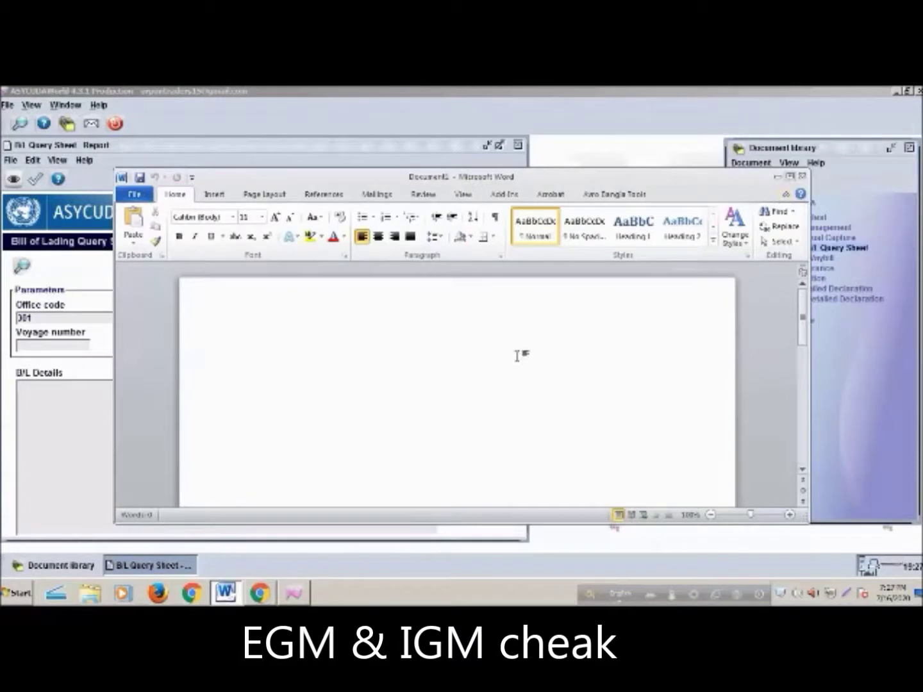
{"action": "right_click", "coordinate": [368, 285]}
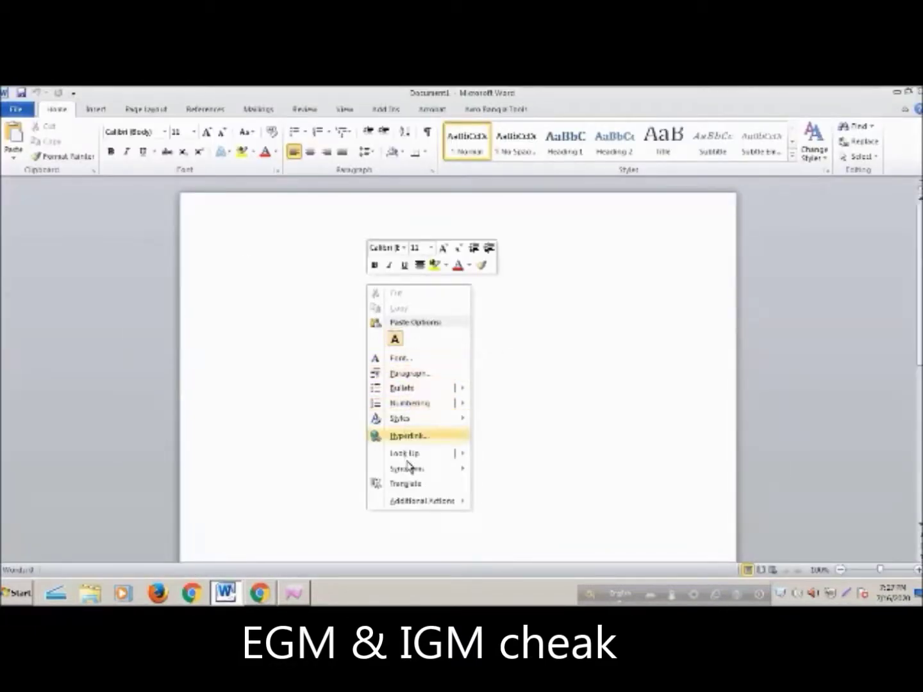
{"action": "left_click", "coordinate": [338, 278]}
{"action": "right_click", "coordinate": [330, 278]}
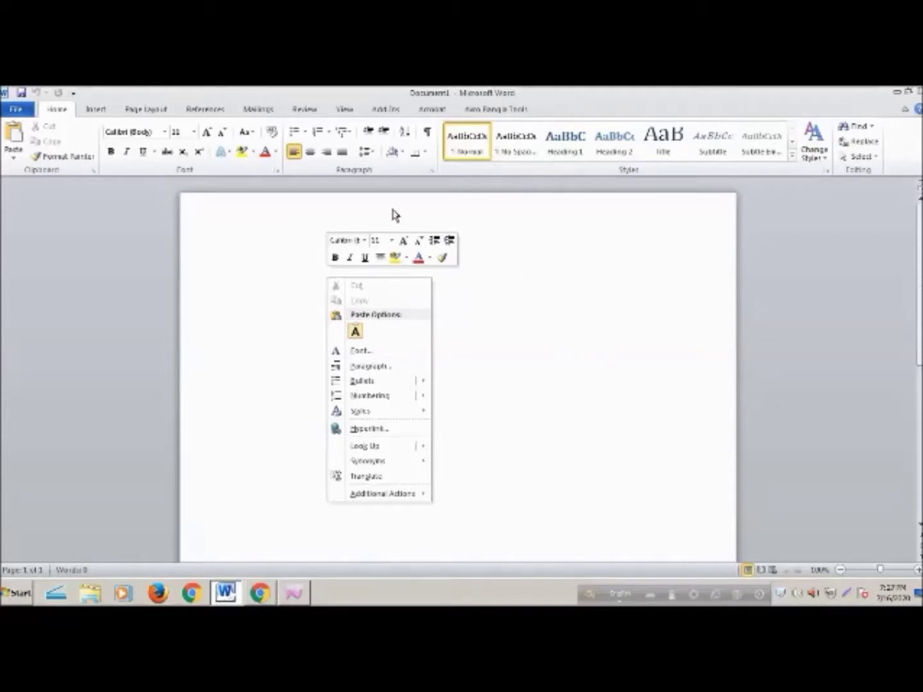
{"action": "left_click", "coordinate": [515, 142]}
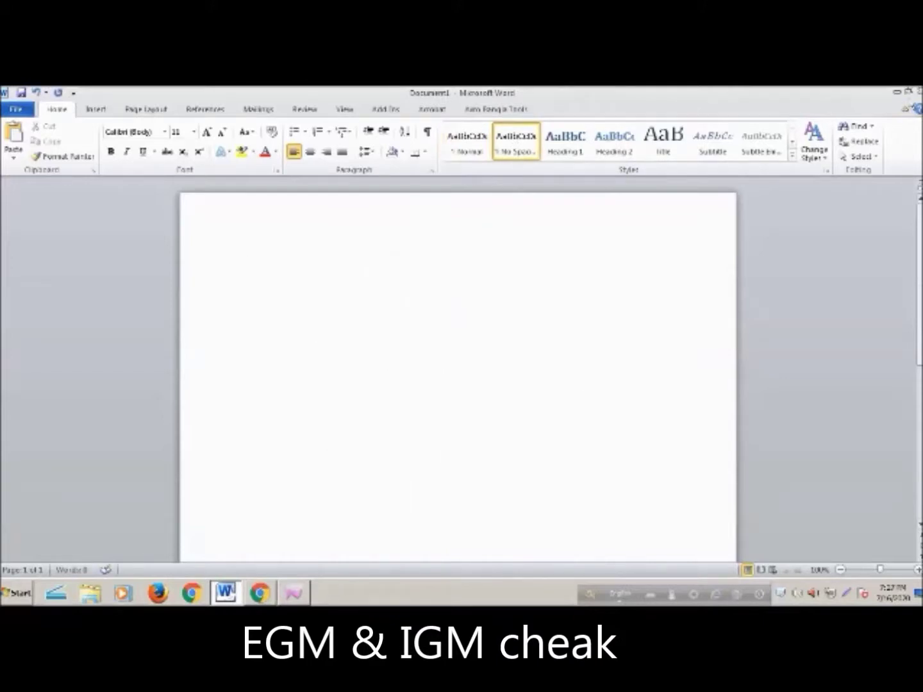
{"action": "left_click", "coordinate": [917, 92]}
Discard the Word document and close the B/L Query Sheet without saving
{"action": "left_click", "coordinate": [463, 352]}
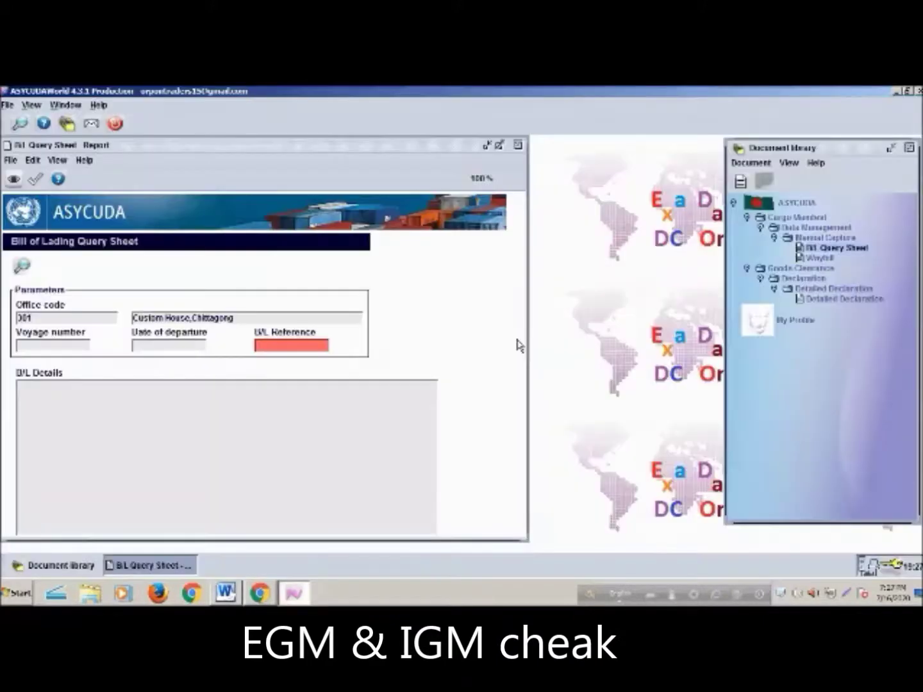
{"action": "left_click", "coordinate": [517, 144]}
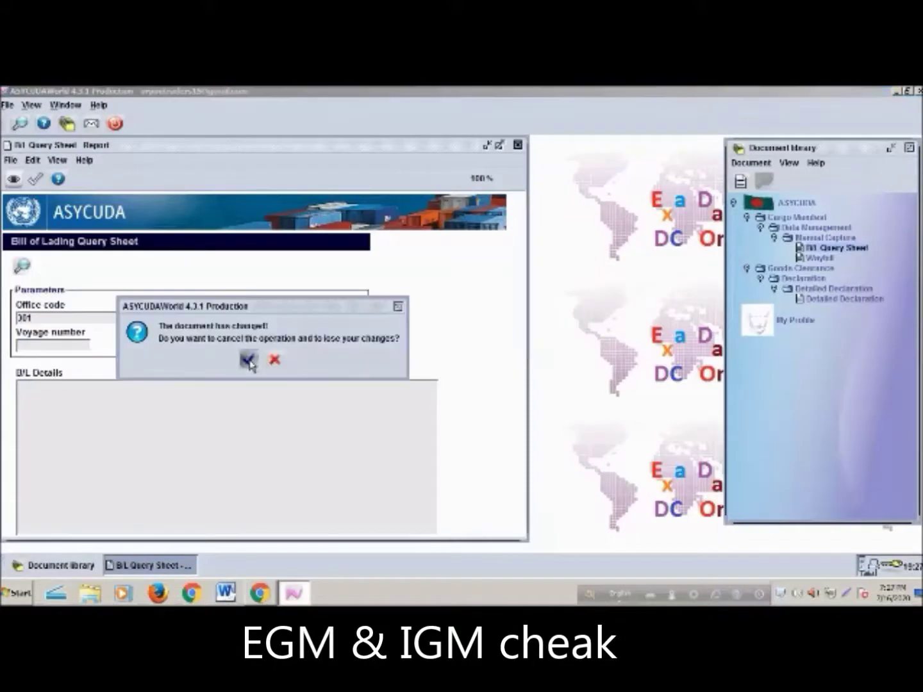
{"action": "left_click", "coordinate": [249, 361]}
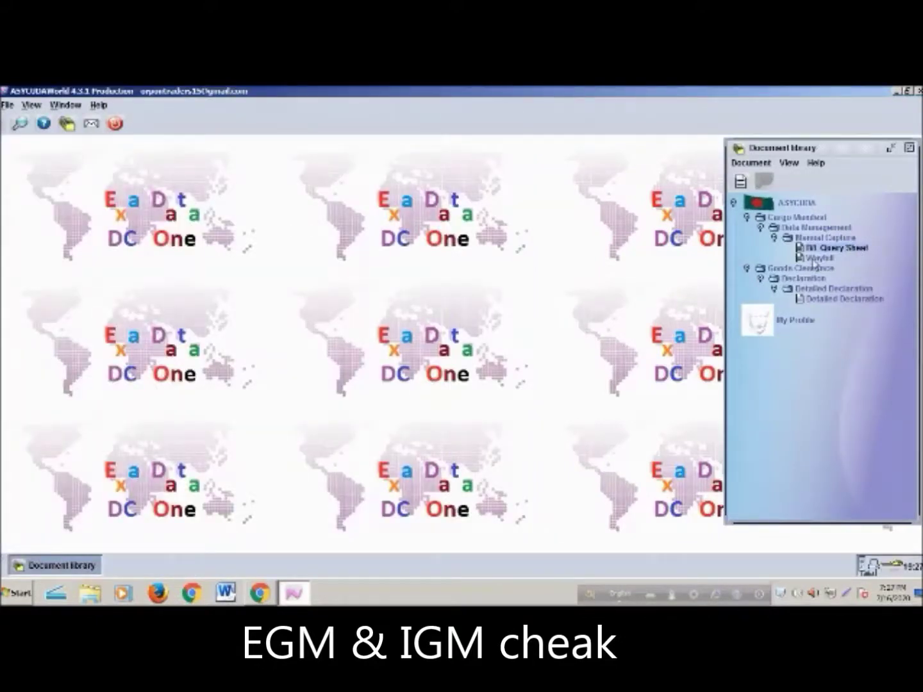
Start a new Detailed Declaration from the Document library
{"action": "left_click", "coordinate": [816, 259]}
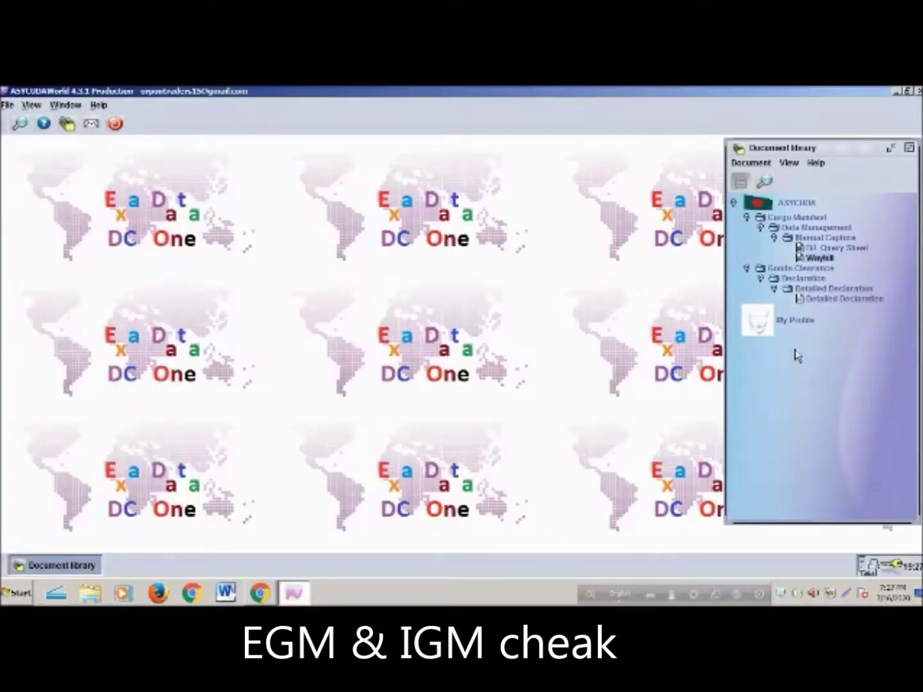
{"action": "right_click", "coordinate": [823, 300]}
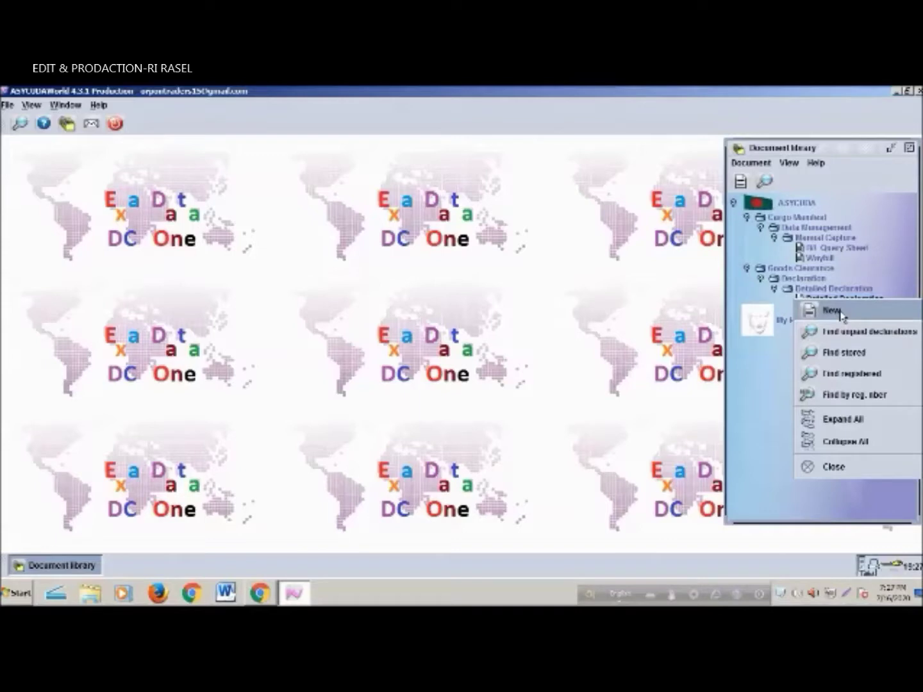
{"action": "left_click", "coordinate": [833, 311]}
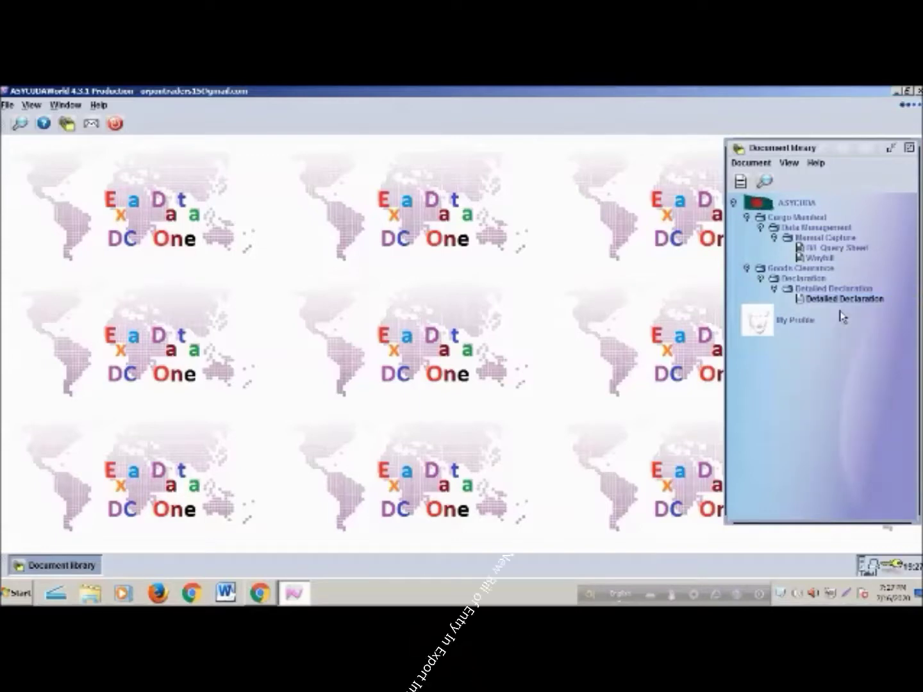
{"action": "scroll", "coordinate": [274, 448], "scroll_direction": "up", "scroll_amount": 5}
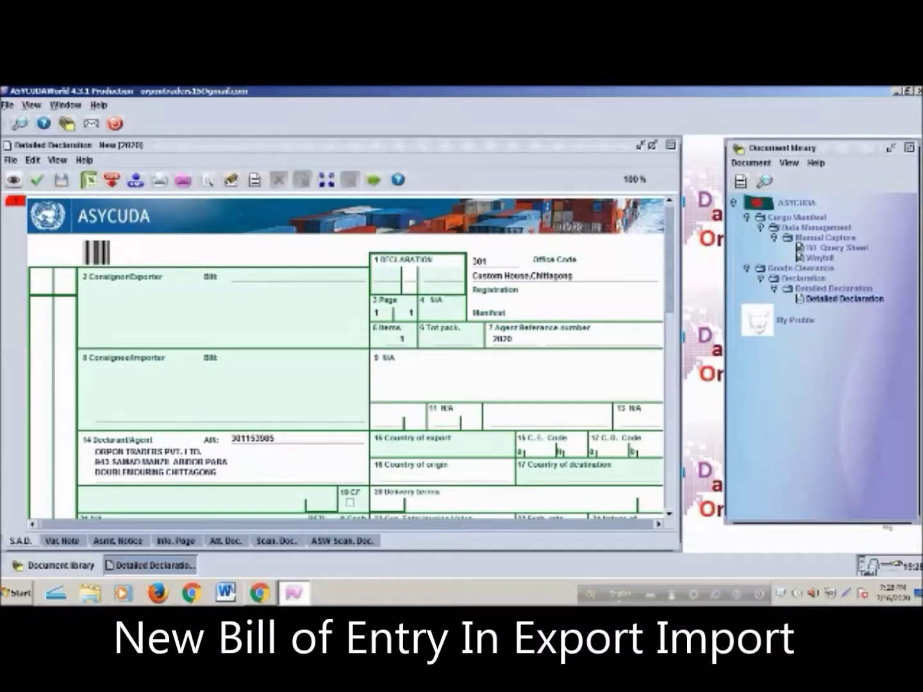
Minimise the new Detailed Declaration form
{"action": "left_click", "coordinate": [641, 146]}
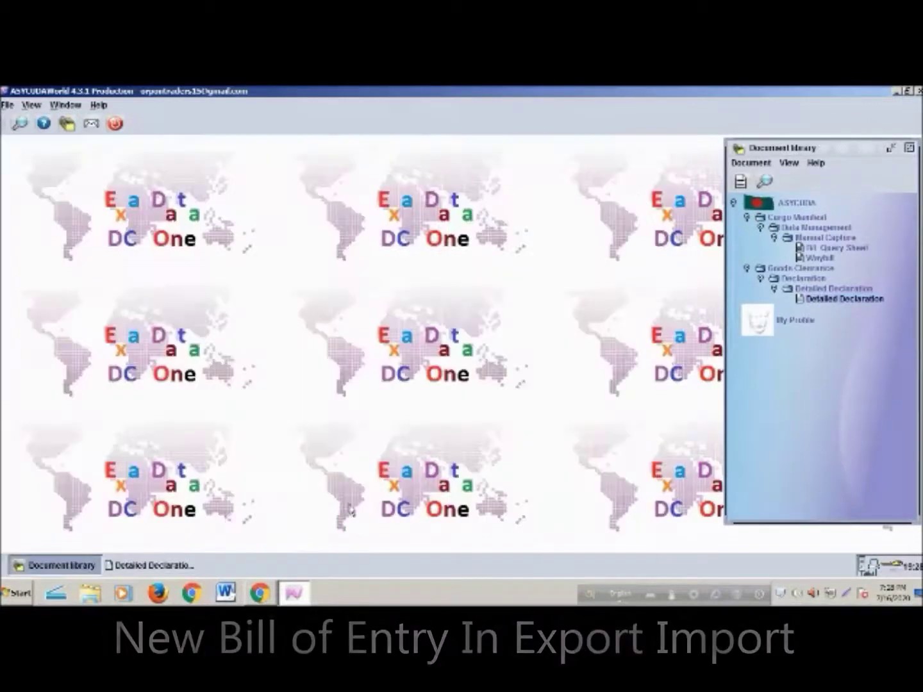
{"action": "left_click", "coordinate": [142, 567]}
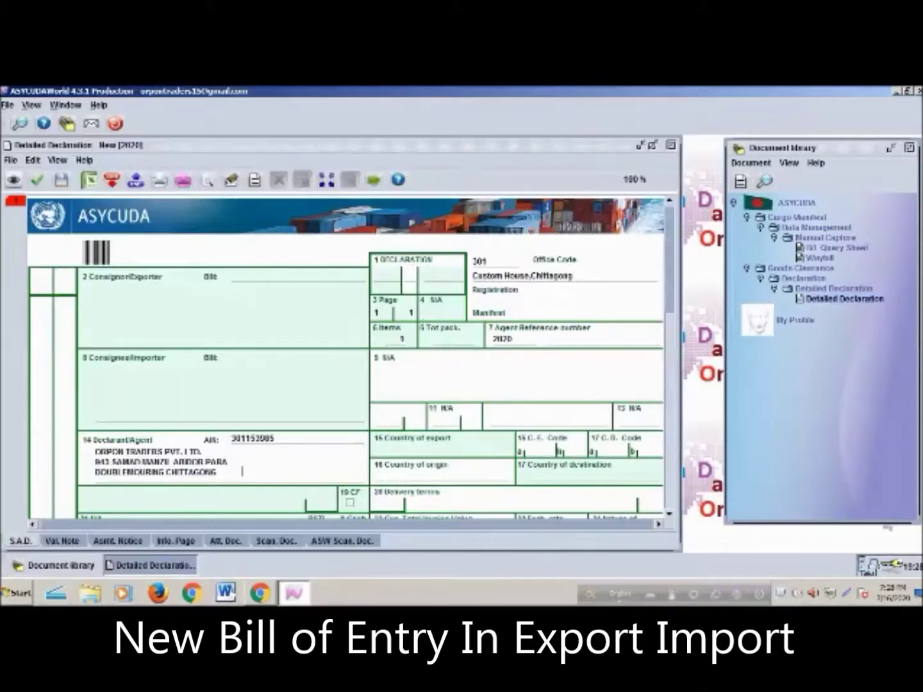
{"action": "left_click", "coordinate": [639, 146]}
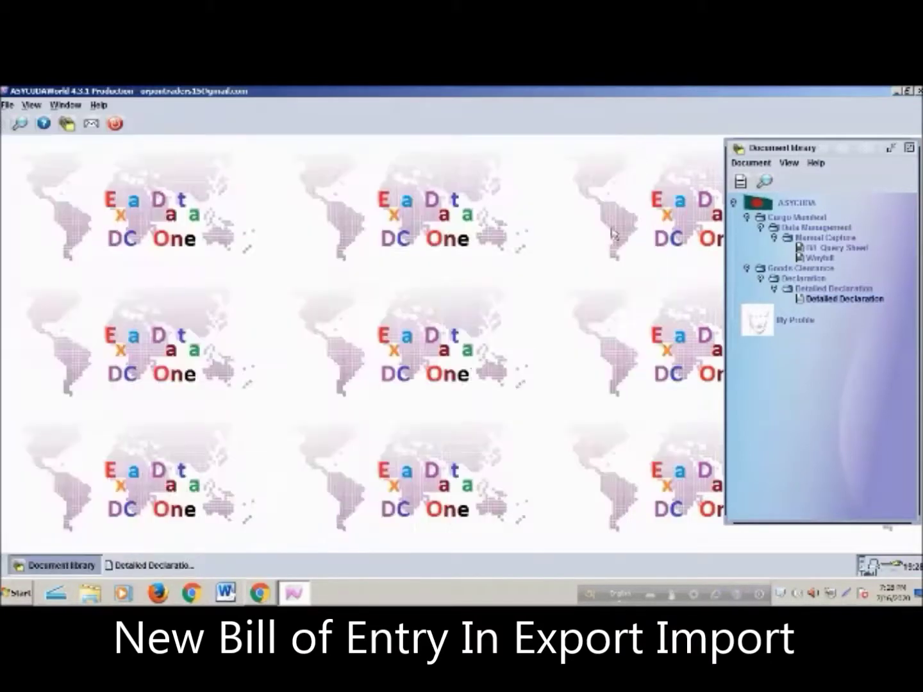
Search the stored Detailed Declarations and select the first result, #100
{"action": "right_click", "coordinate": [832, 302]}
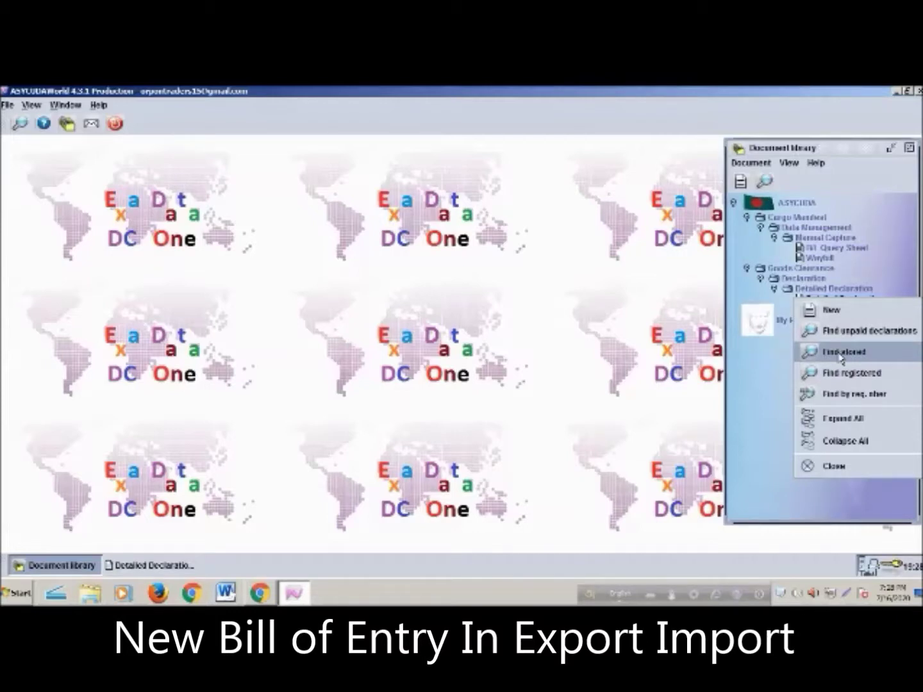
{"action": "left_click", "coordinate": [605, 369]}
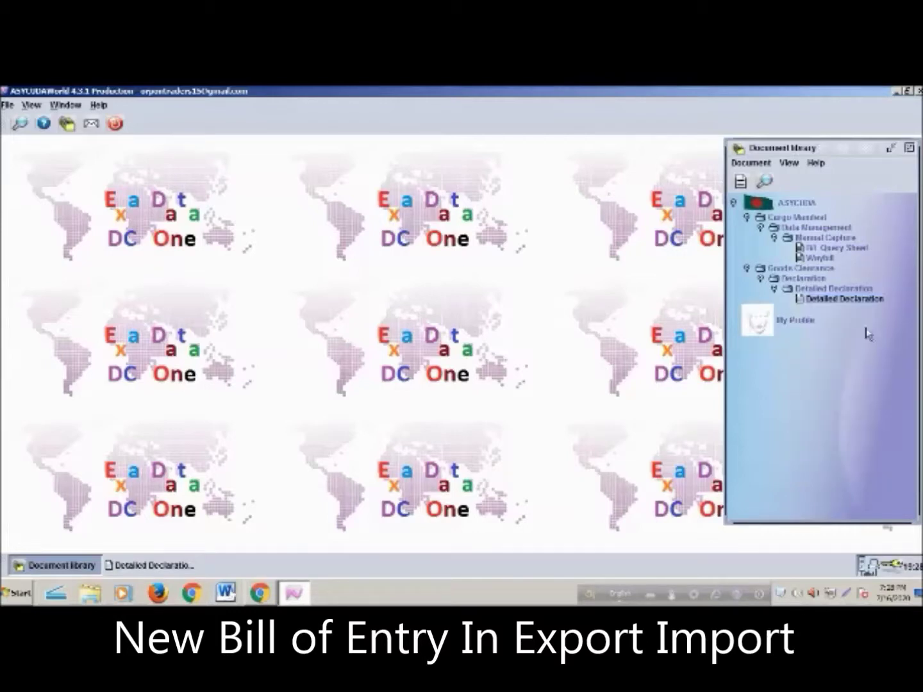
{"action": "right_click", "coordinate": [823, 304]}
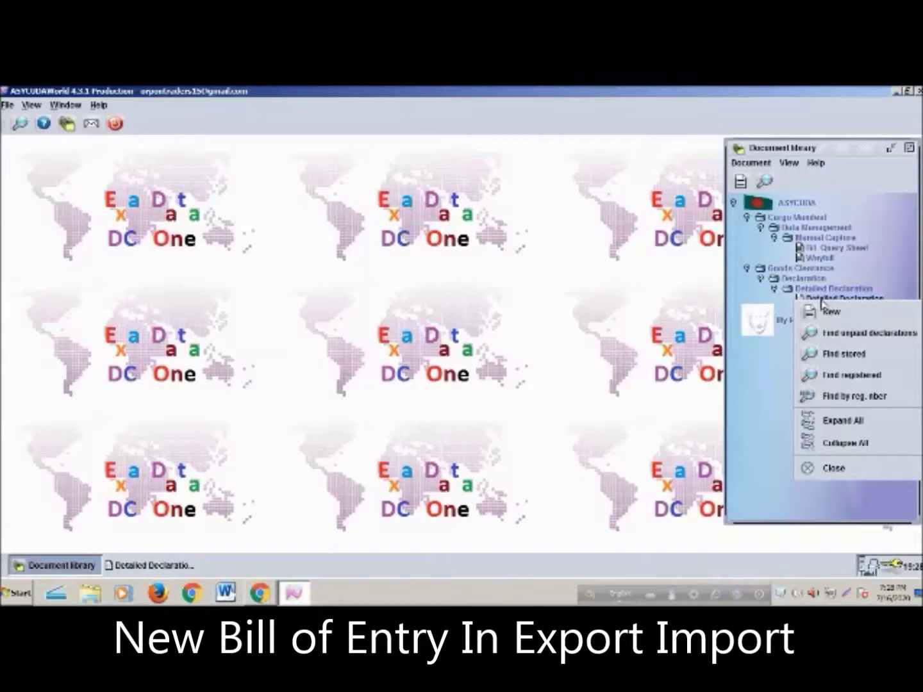
{"action": "left_click", "coordinate": [844, 354]}
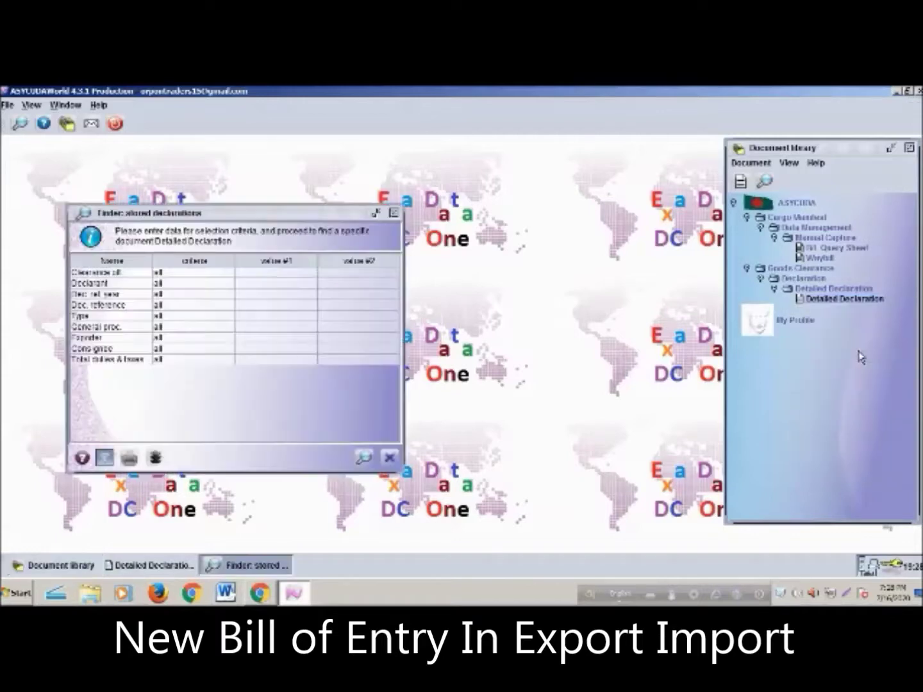
{"action": "left_click", "coordinate": [363, 459]}
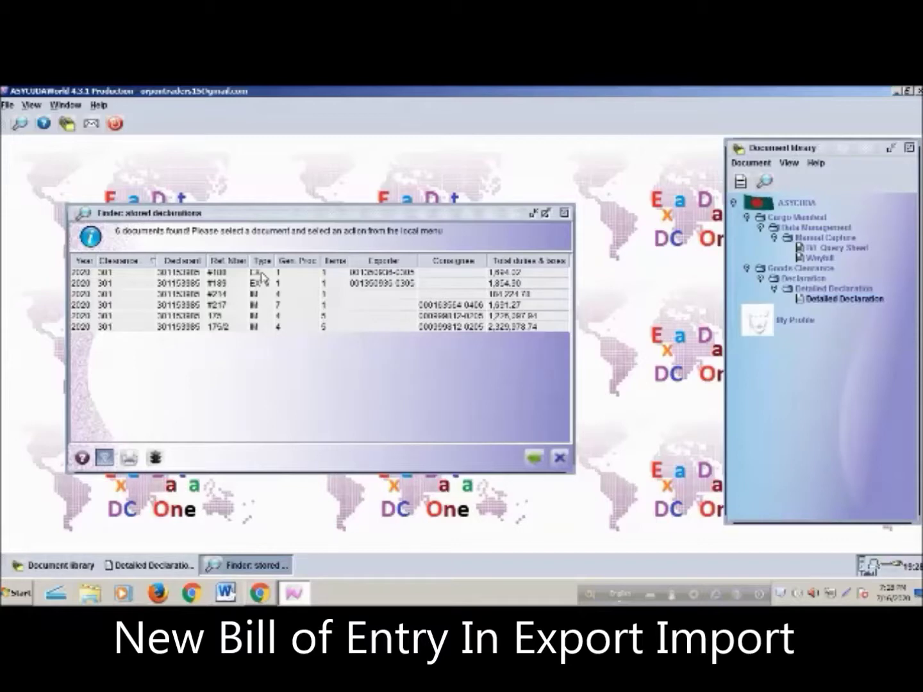
{"action": "left_click", "coordinate": [262, 273]}
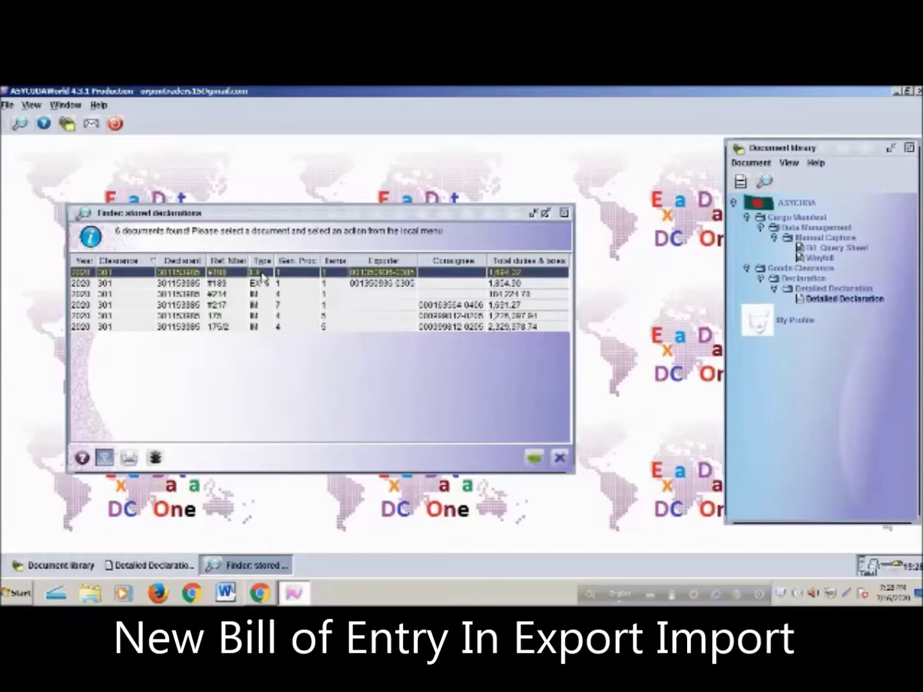
View stored declaration #100 and scroll through its boxes
{"action": "right_click", "coordinate": [262, 276]}
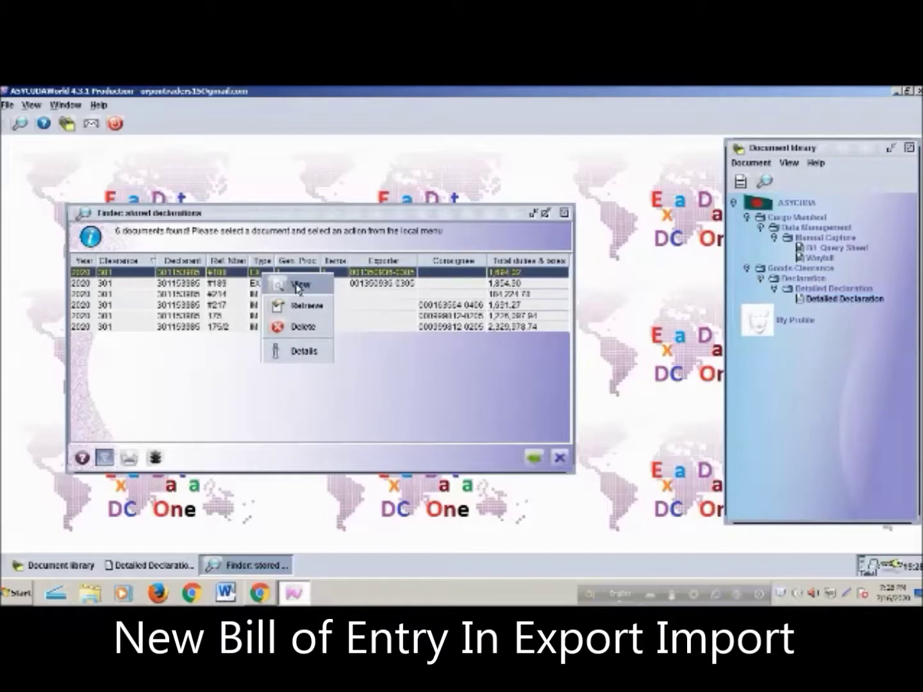
{"action": "left_click", "coordinate": [298, 286]}
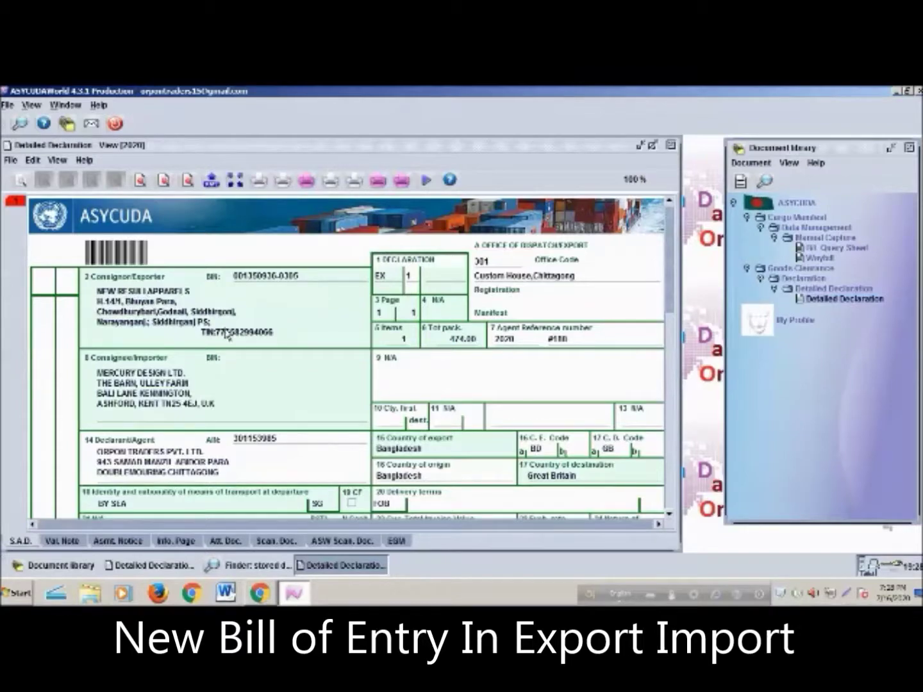
{"action": "scroll", "coordinate": [295, 353], "scroll_direction": "down", "scroll_amount": 5}
{"action": "scroll", "coordinate": [179, 354], "scroll_direction": "up", "scroll_amount": 5}
{"action": "scroll", "coordinate": [465, 356], "scroll_direction": "down", "scroll_amount": 8}
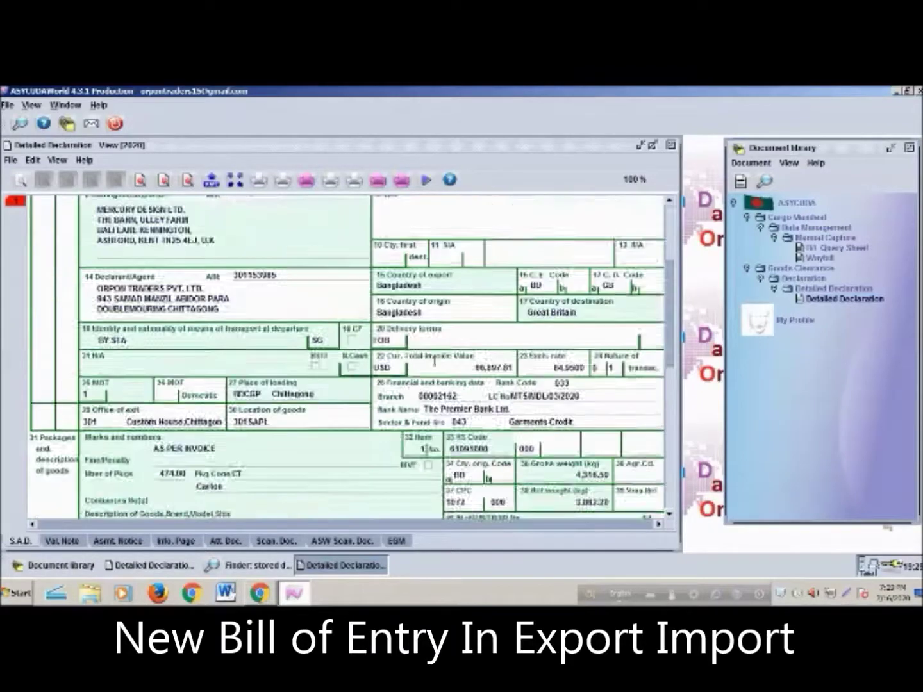
{"action": "scroll", "coordinate": [433, 369], "scroll_direction": "up", "scroll_amount": 2}
{"action": "scroll", "coordinate": [159, 283], "scroll_direction": "up", "scroll_amount": 6}
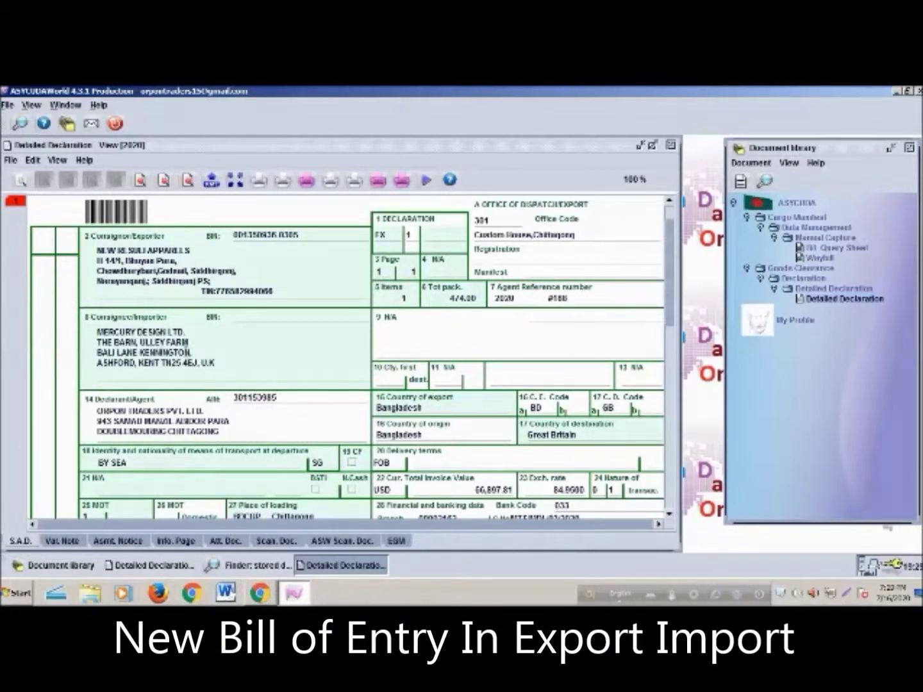
{"action": "scroll", "coordinate": [510, 406], "scroll_direction": "down", "scroll_amount": 6}
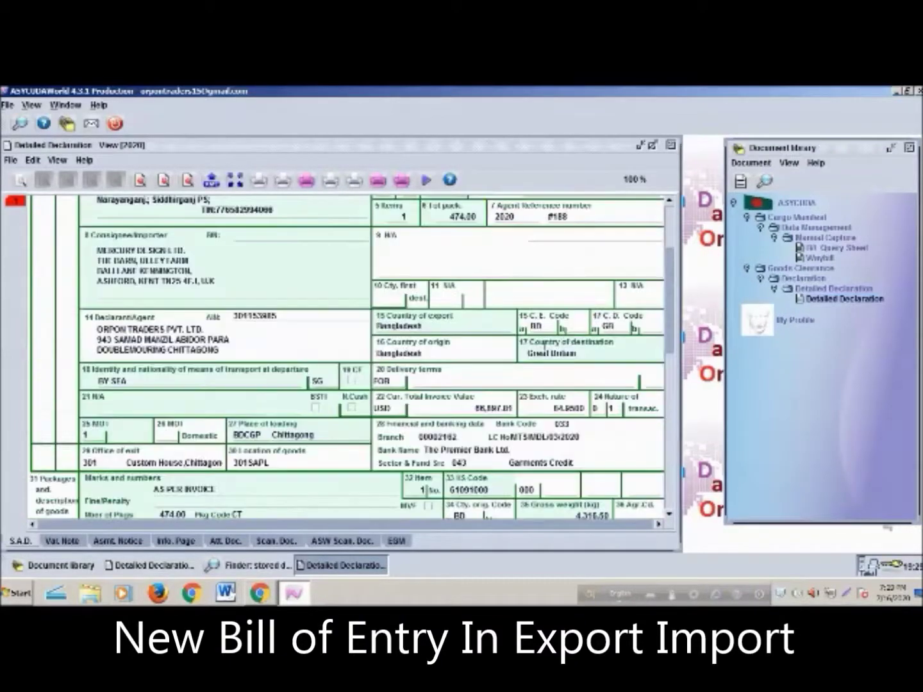
{"action": "scroll", "coordinate": [527, 352], "scroll_direction": "down", "scroll_amount": 3}
{"action": "scroll", "coordinate": [506, 362], "scroll_direction": "up", "scroll_amount": 5}
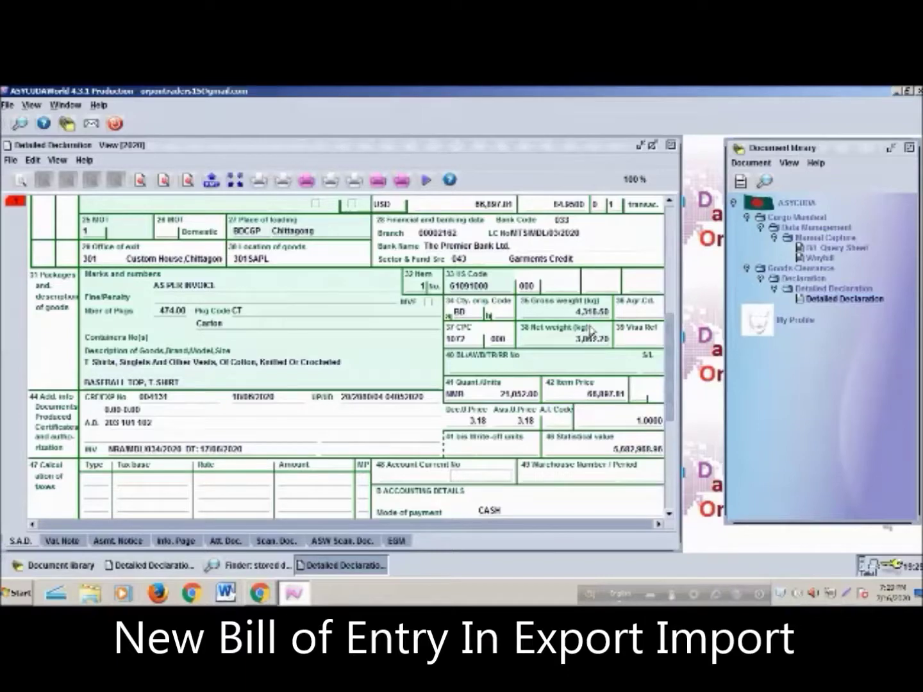
{"action": "scroll", "coordinate": [591, 330], "scroll_direction": "up", "scroll_amount": 9}
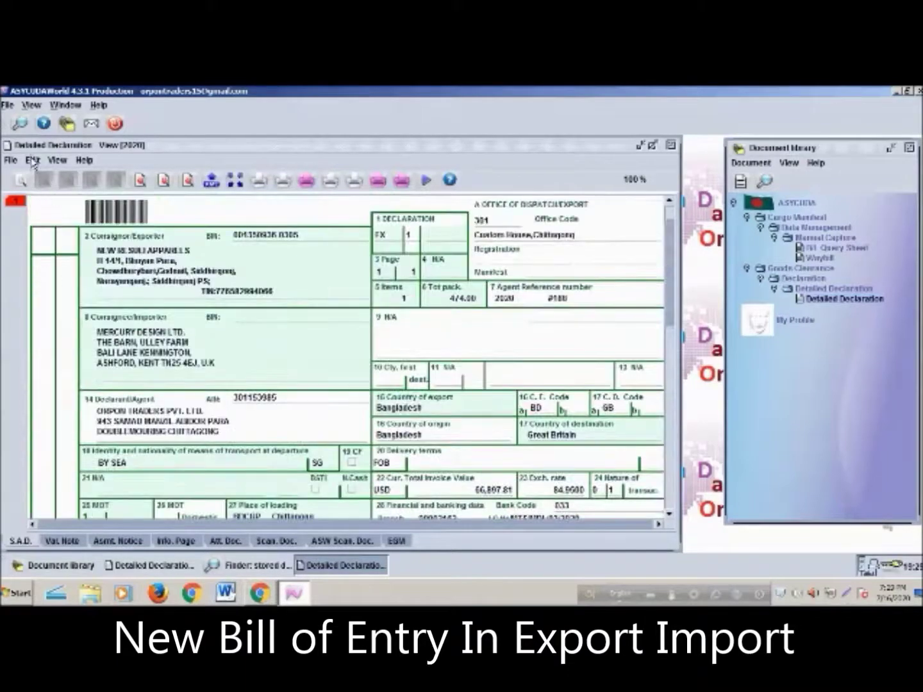
{"action": "left_click", "coordinate": [32, 161]}
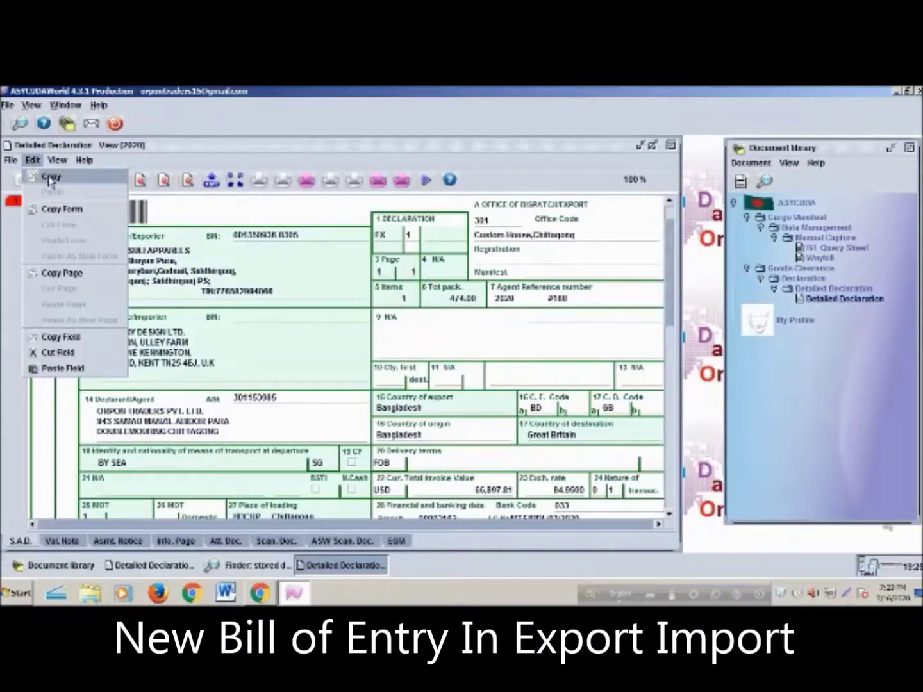
{"action": "left_click", "coordinate": [48, 182]}
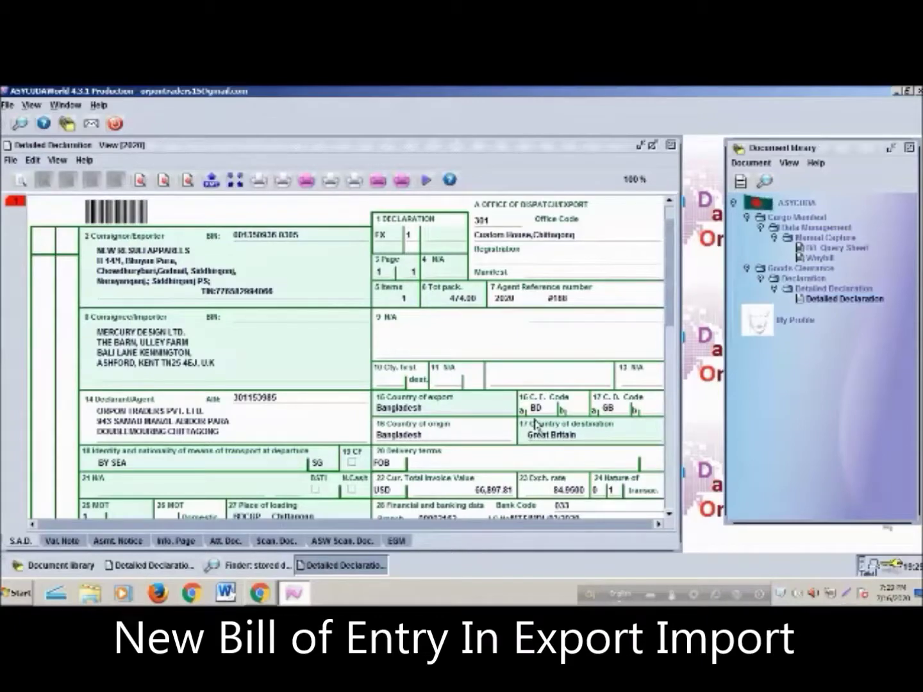
{"action": "scroll", "coordinate": [537, 424], "scroll_direction": "down", "scroll_amount": 5}
{"action": "scroll", "coordinate": [536, 418], "scroll_direction": "down", "scroll_amount": 3}
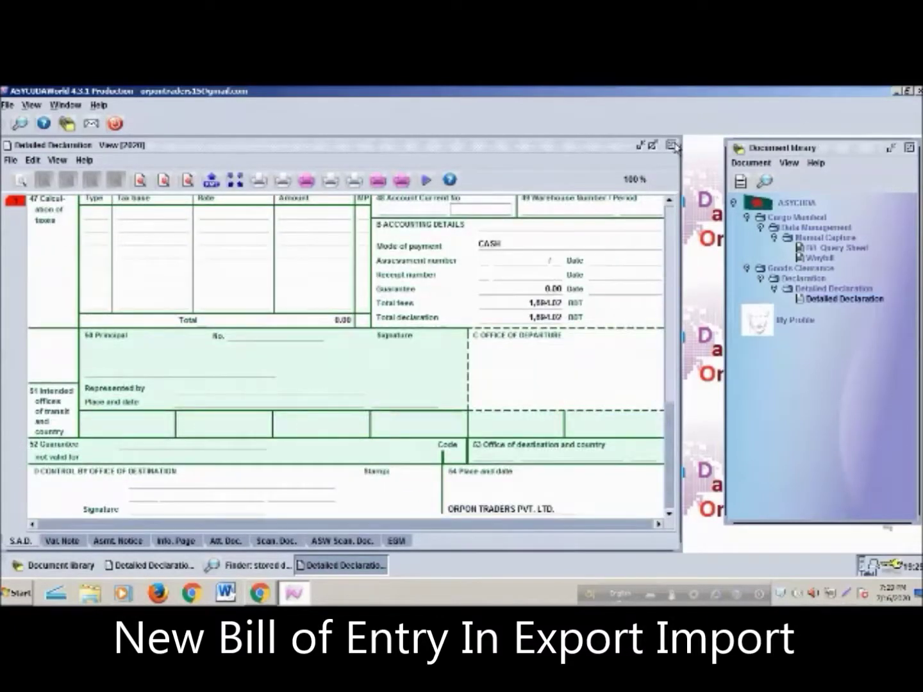
{"action": "left_click", "coordinate": [671, 145]}
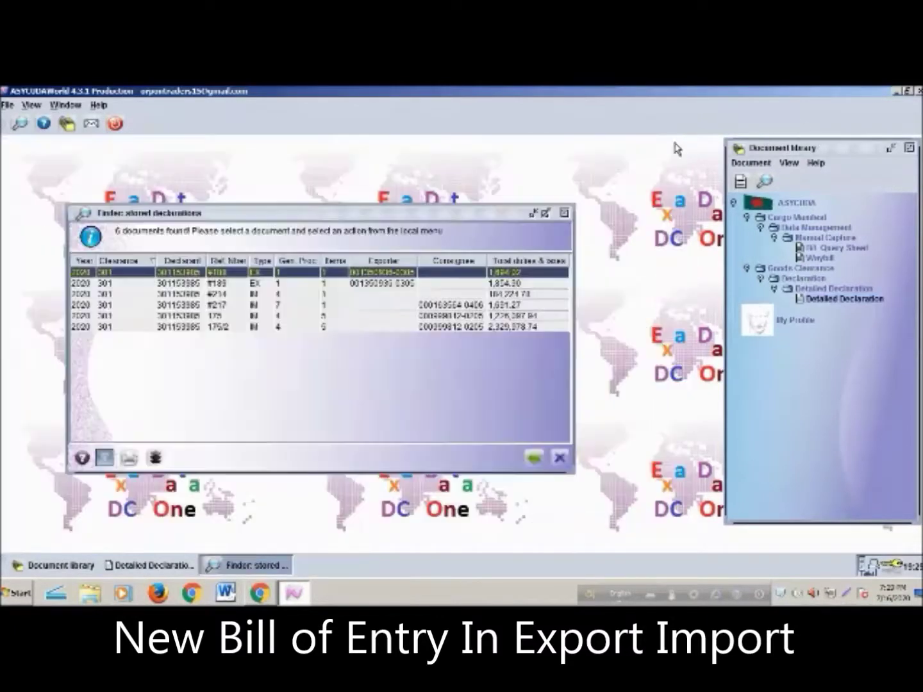
{"action": "left_click", "coordinate": [147, 565]}
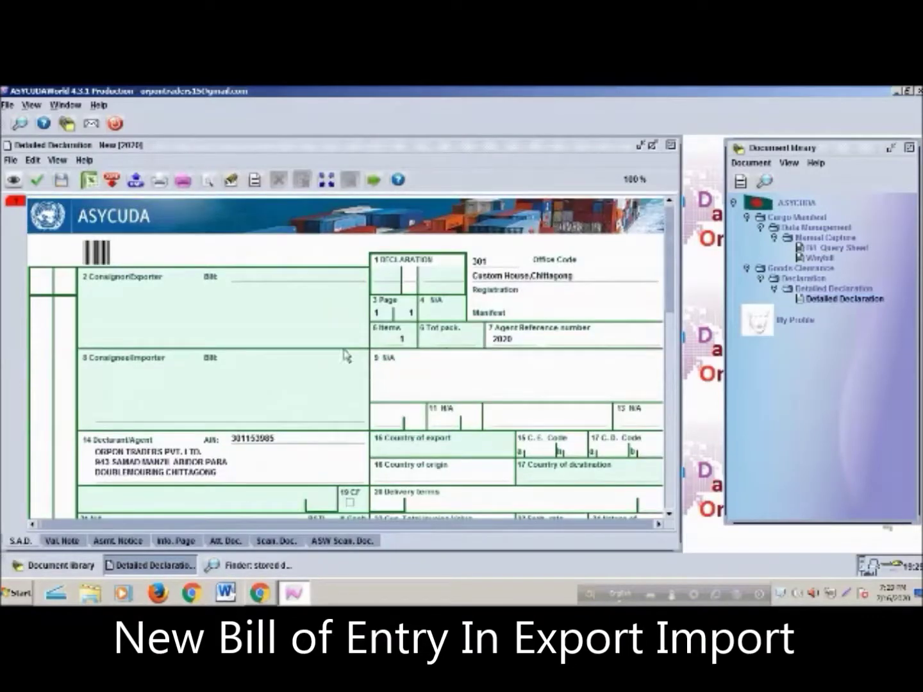
{"action": "left_click", "coordinate": [33, 160]}
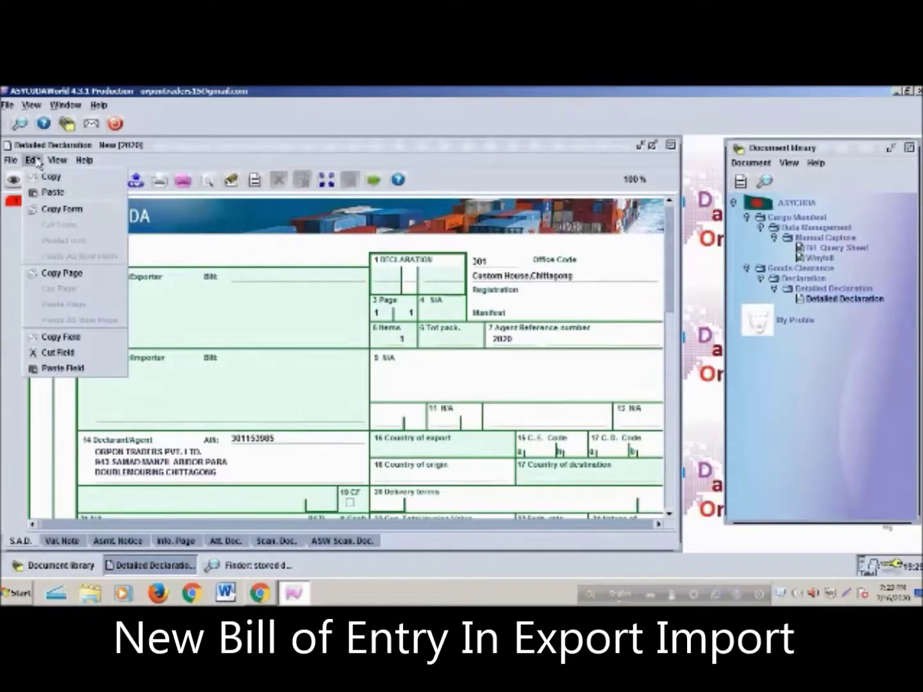
{"action": "left_click", "coordinate": [55, 192]}
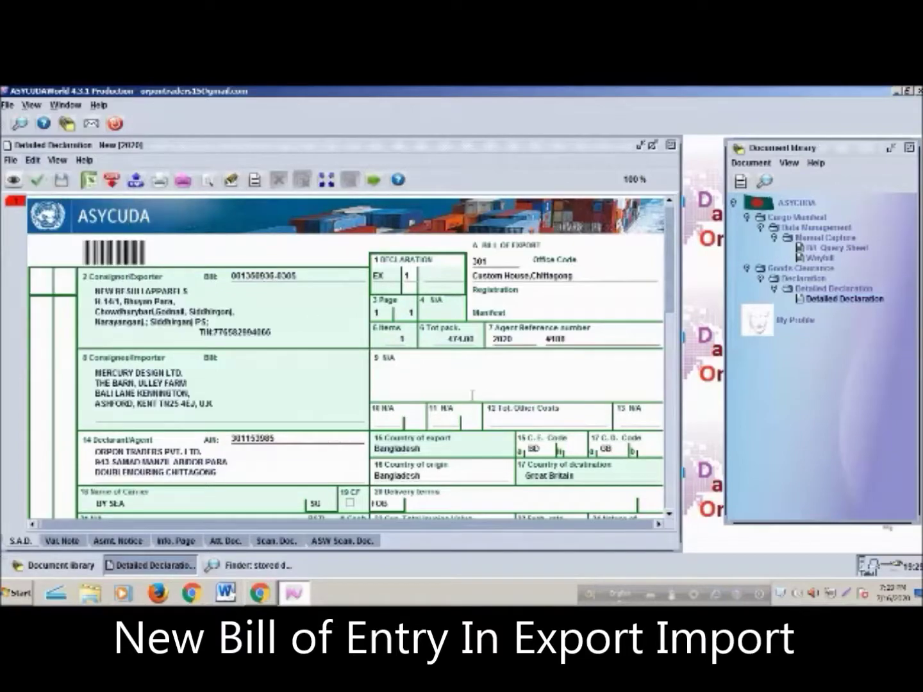
{"action": "scroll", "coordinate": [477, 394], "scroll_direction": "down", "scroll_amount": 10}
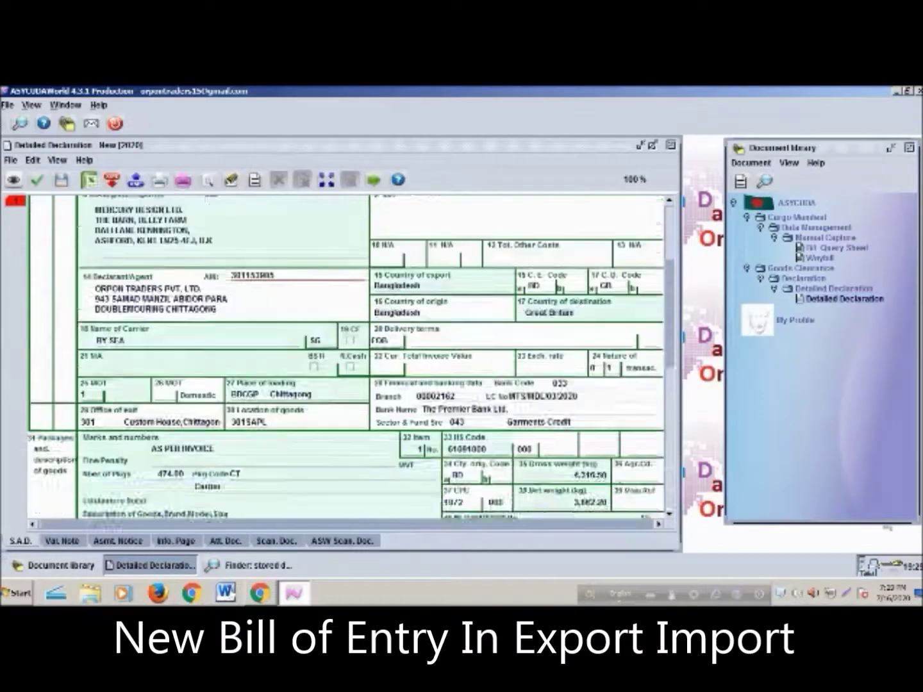
{"action": "scroll", "coordinate": [479, 395], "scroll_direction": "up", "scroll_amount": 4}
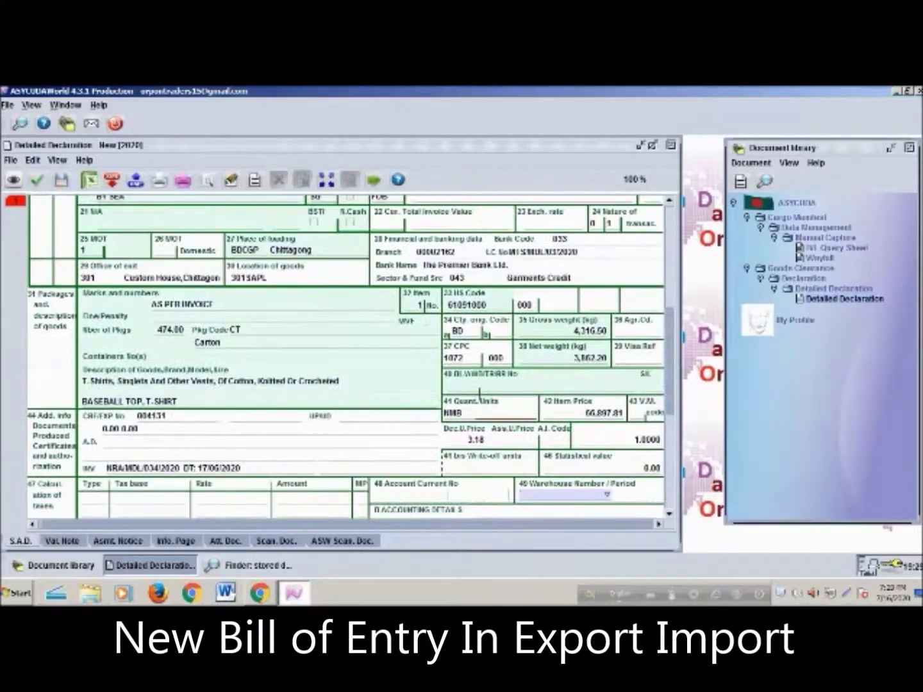
{"action": "scroll", "coordinate": [479, 394], "scroll_direction": "up", "scroll_amount": 5}
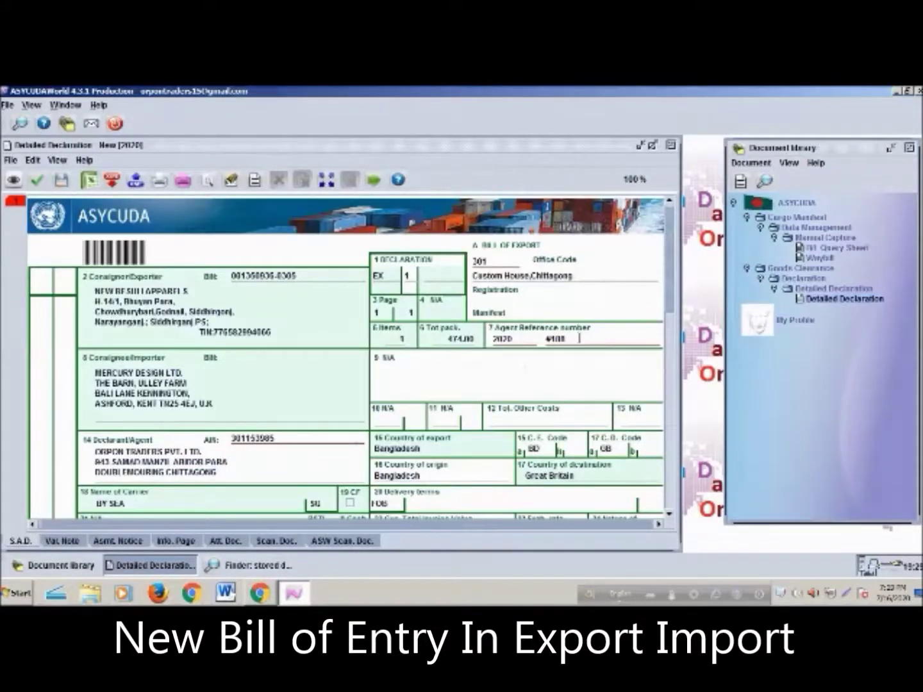
Clear the Agent Reference field and scroll through the declaration form
{"action": "left_click", "coordinate": [580, 338]}
{"action": "key", "text": "BackSpace"}
{"action": "key", "text": "BackSpace"}
{"action": "key", "text": "BackSpace"}
{"action": "key", "text": "BackSpace"}
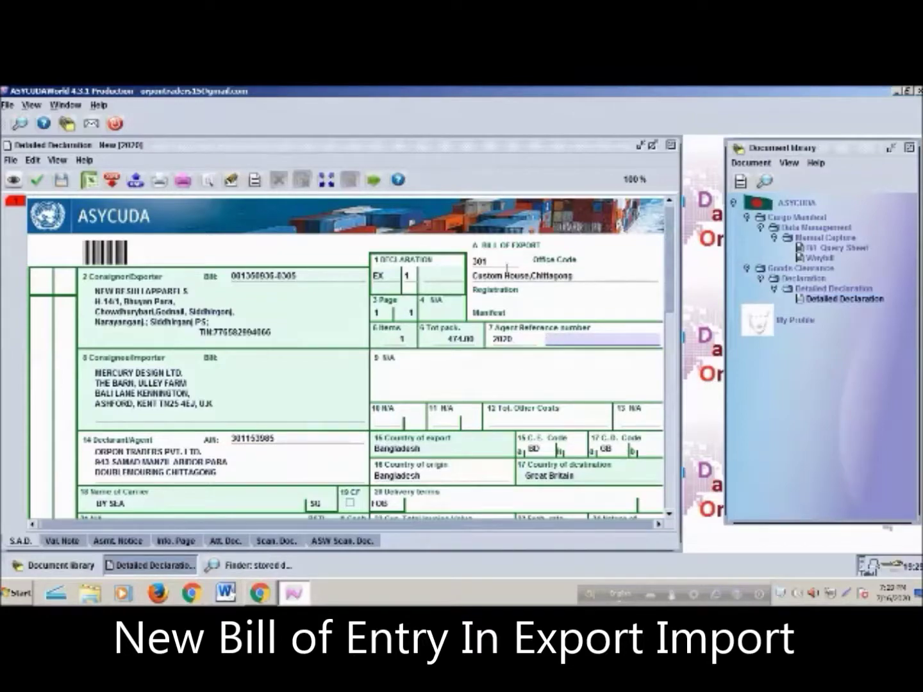
{"action": "left_click", "coordinate": [505, 263]}
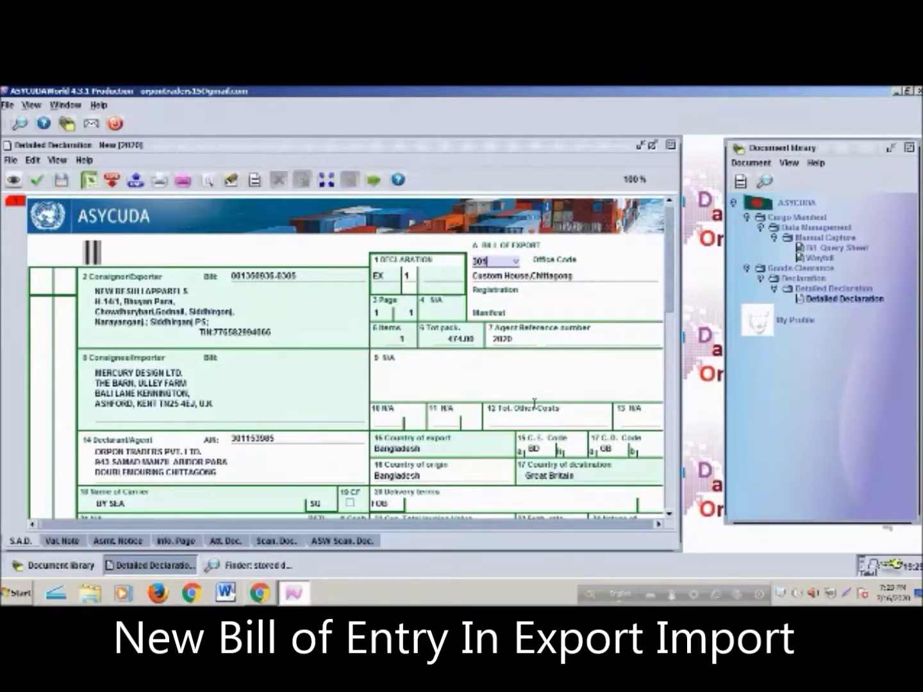
{"action": "scroll", "coordinate": [545, 391], "scroll_direction": "down", "scroll_amount": 5}
{"action": "scroll", "coordinate": [552, 391], "scroll_direction": "up", "scroll_amount": 5}
{"action": "scroll", "coordinate": [498, 381], "scroll_direction": "down", "scroll_amount": 6}
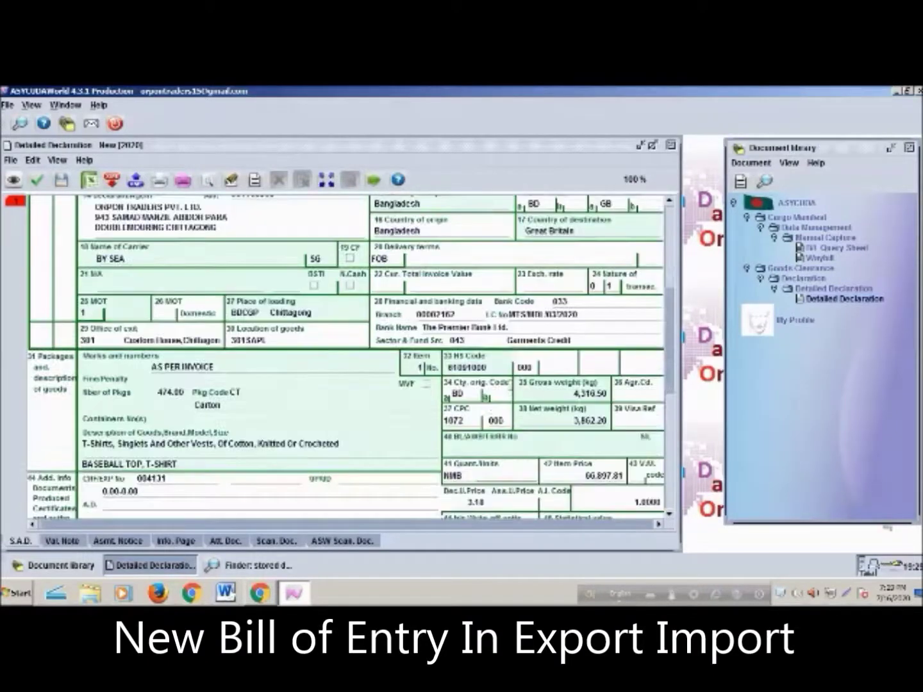
{"action": "scroll", "coordinate": [482, 402], "scroll_direction": "up", "scroll_amount": 4}
{"action": "scroll", "coordinate": [453, 415], "scroll_direction": "down", "scroll_amount": 2}
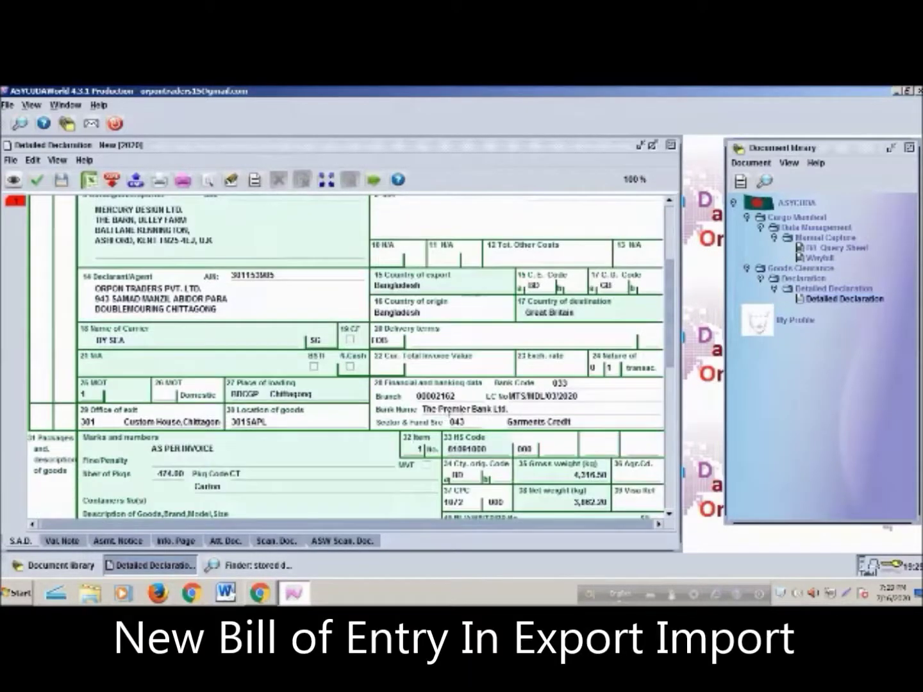
{"action": "scroll", "coordinate": [248, 482], "scroll_direction": "down", "scroll_amount": 3}
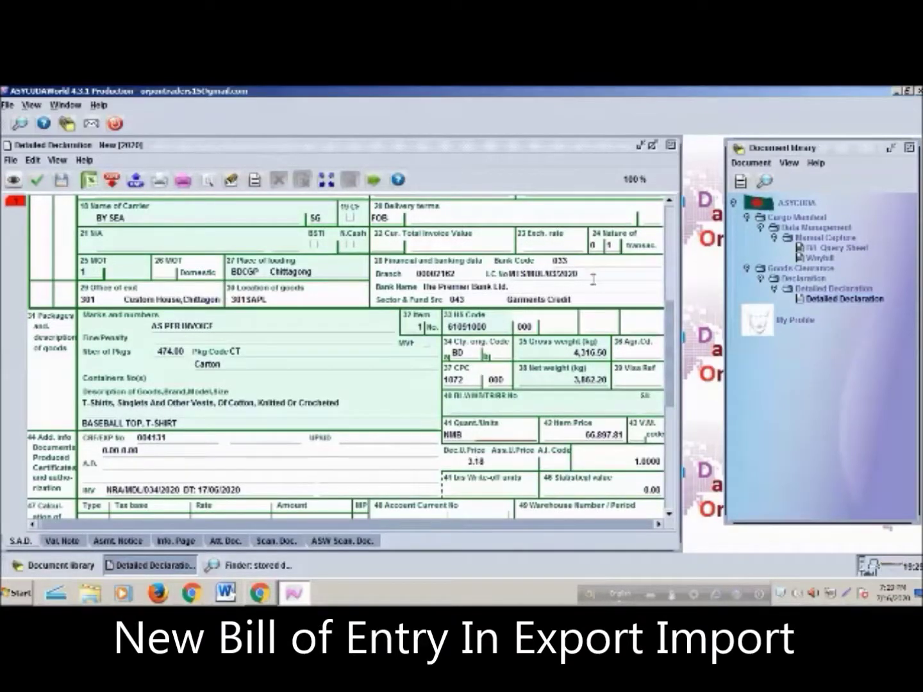
Verify the declaration, close the error messages, and discard it unsaved
{"action": "left_click", "coordinate": [13, 182]}
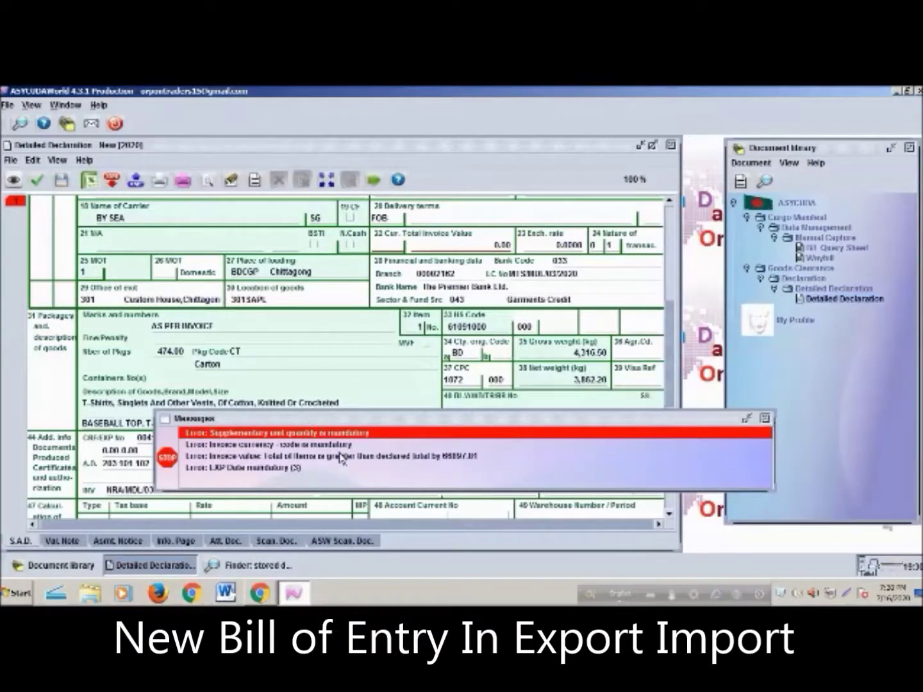
{"action": "left_click", "coordinate": [766, 418]}
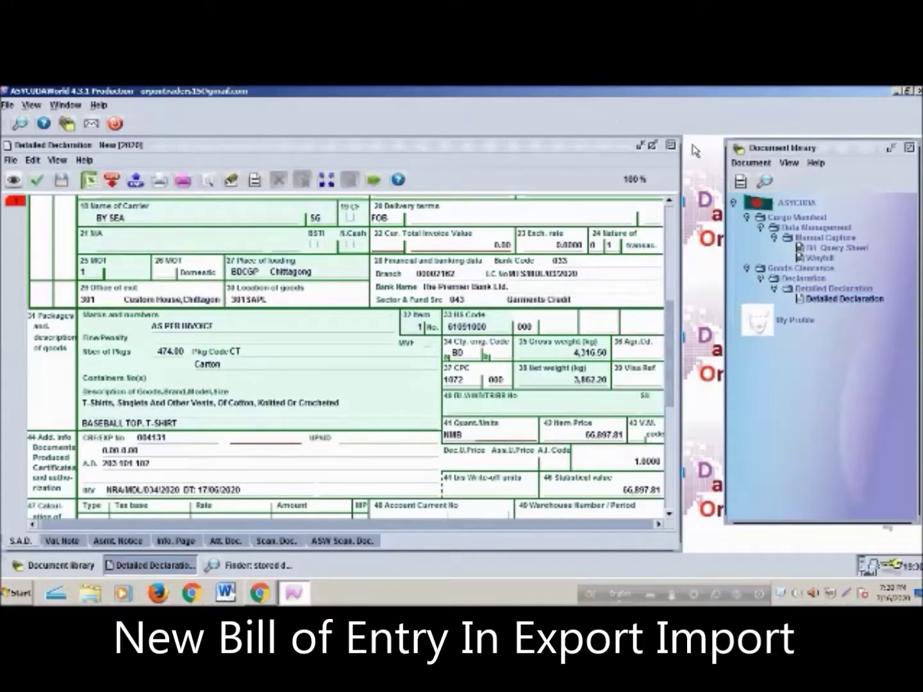
{"action": "left_click", "coordinate": [672, 145]}
{"action": "left_click", "coordinate": [326, 366]}
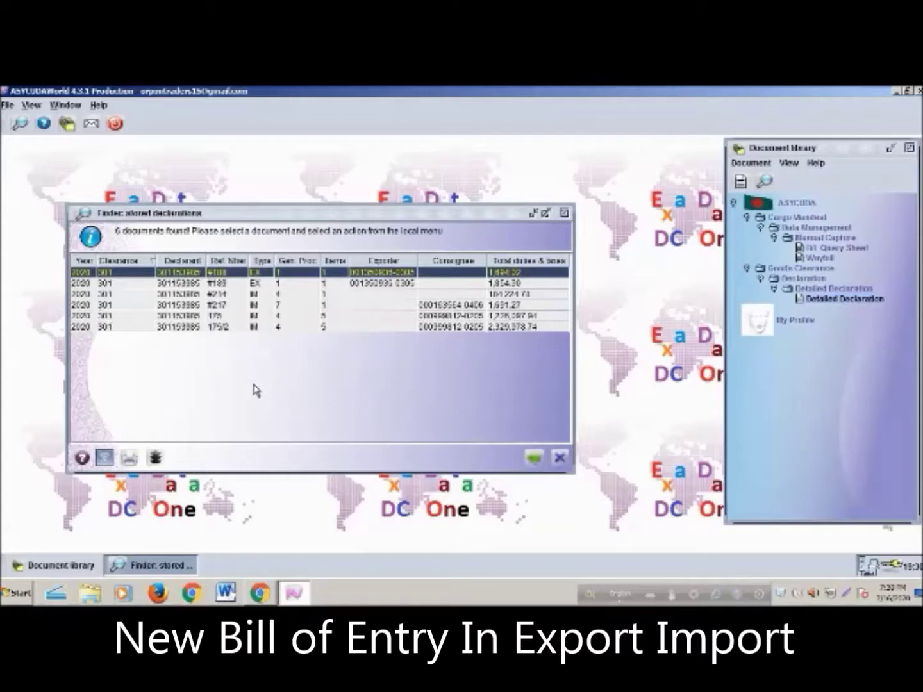
View stored declaration #188 and print it on blank paper as a PDF copy
{"action": "right_click", "coordinate": [235, 277]}
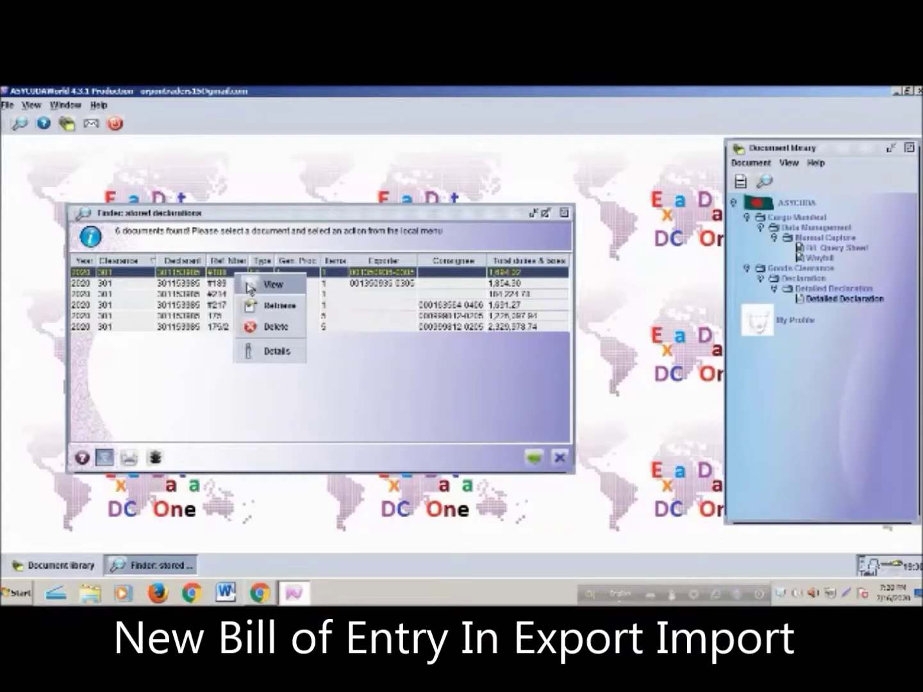
{"action": "left_click", "coordinate": [383, 424]}
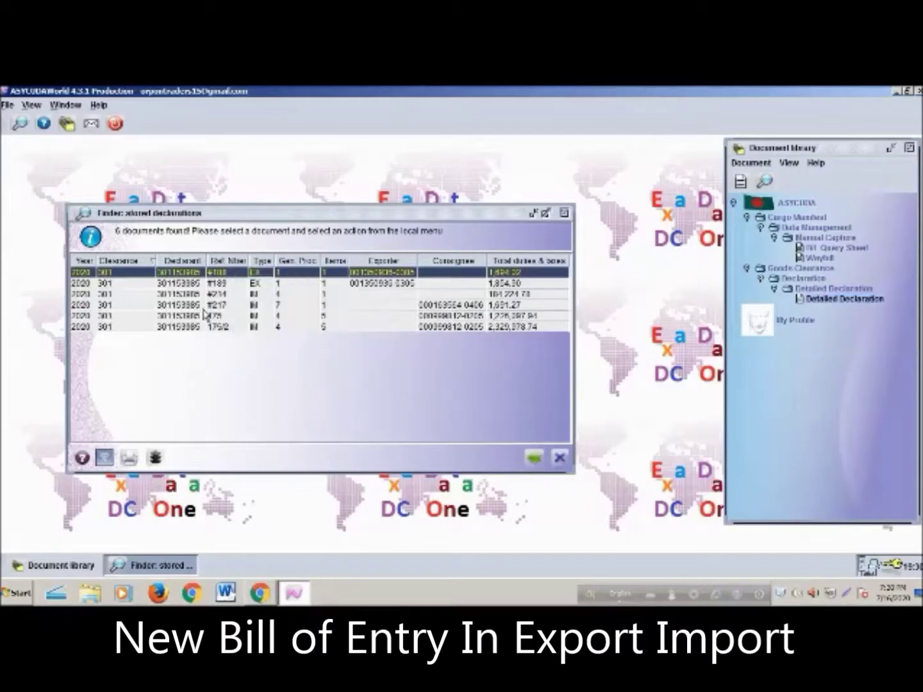
{"action": "right_click", "coordinate": [235, 277]}
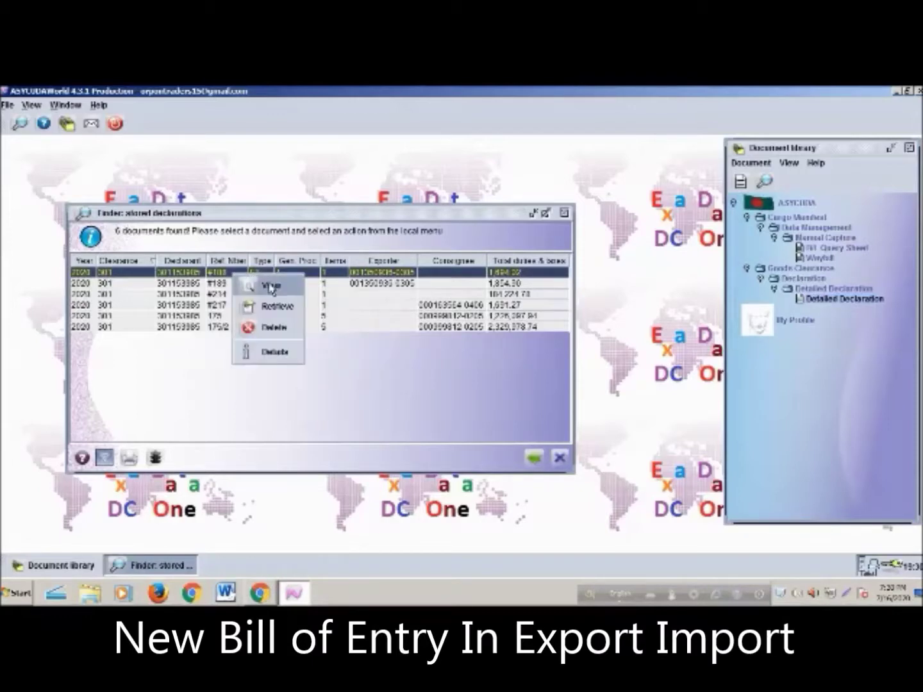
{"action": "left_click", "coordinate": [349, 423]}
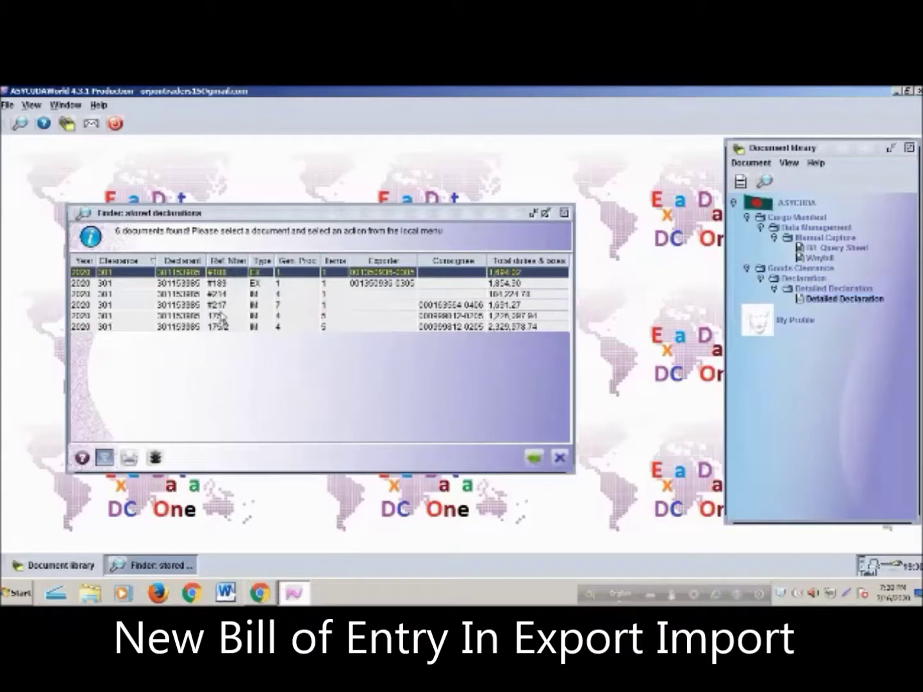
{"action": "right_click", "coordinate": [236, 277]}
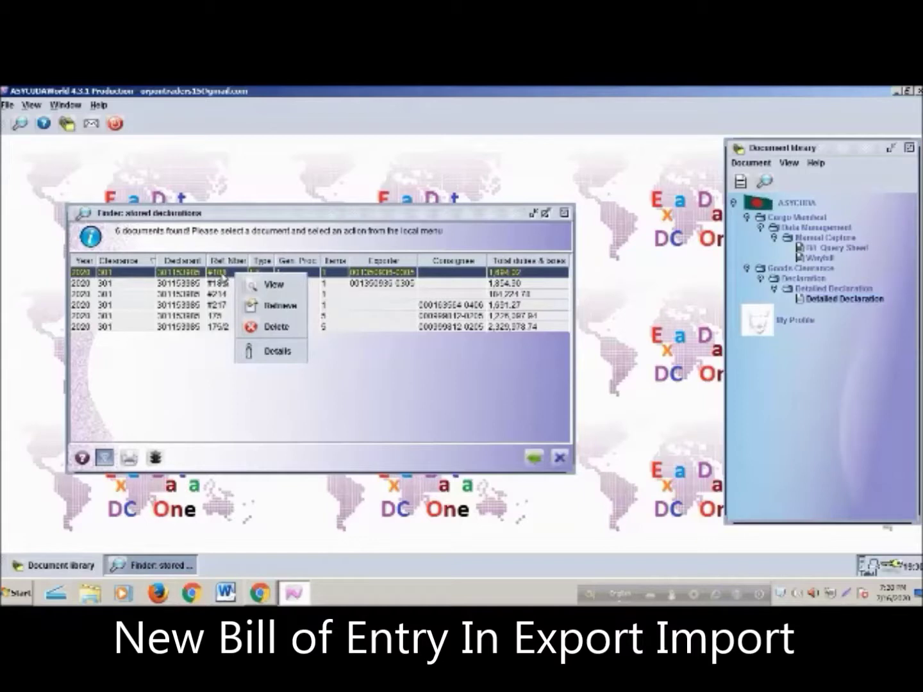
{"action": "left_click", "coordinate": [274, 285]}
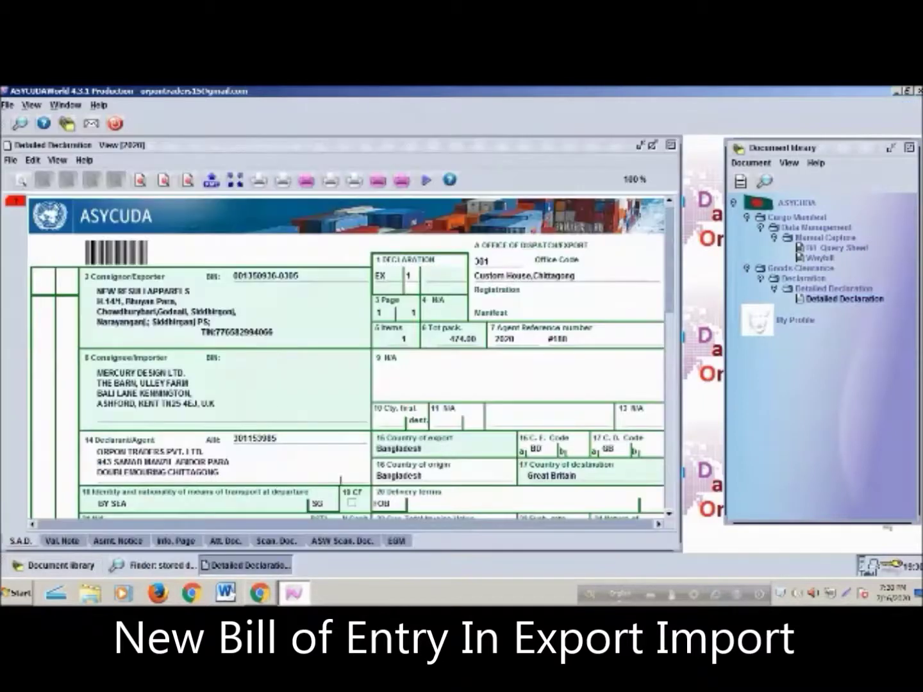
{"action": "left_click", "coordinate": [258, 182]}
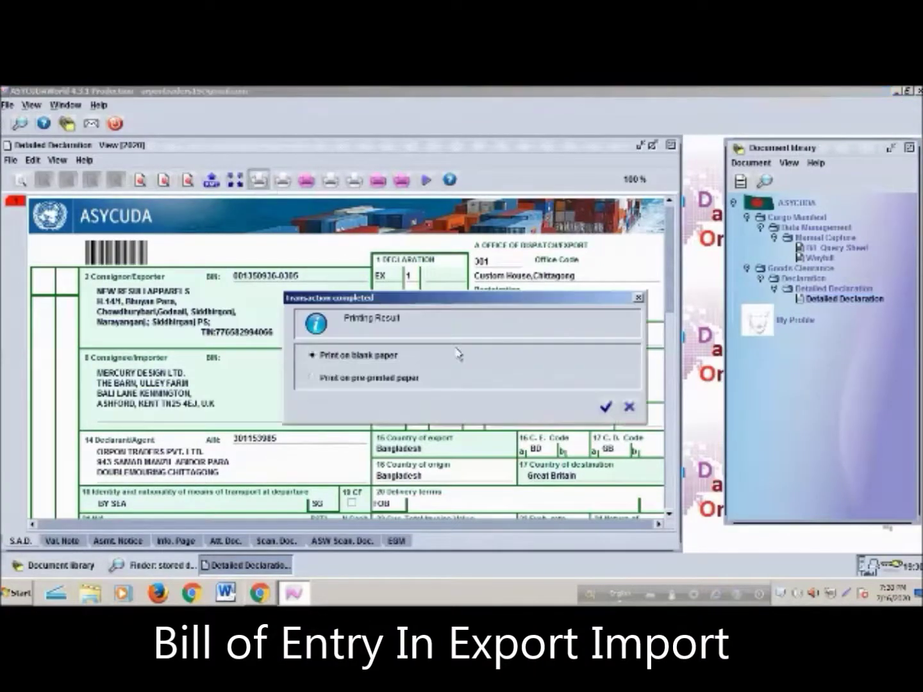
{"action": "left_click", "coordinate": [606, 408]}
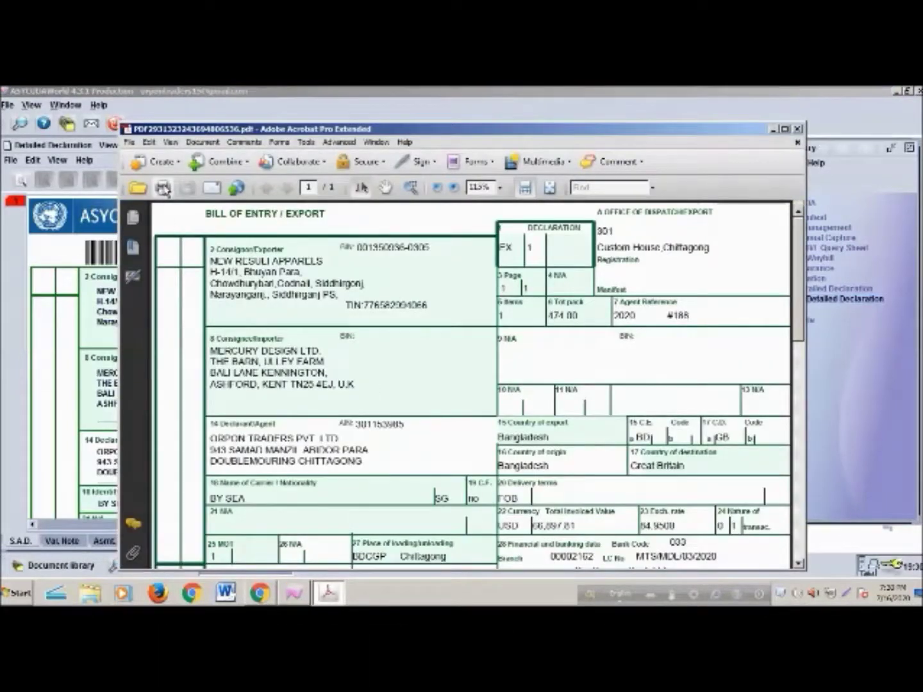
Cancel printing the declaration PDF and close it in Acrobat
{"action": "left_click", "coordinate": [164, 188]}
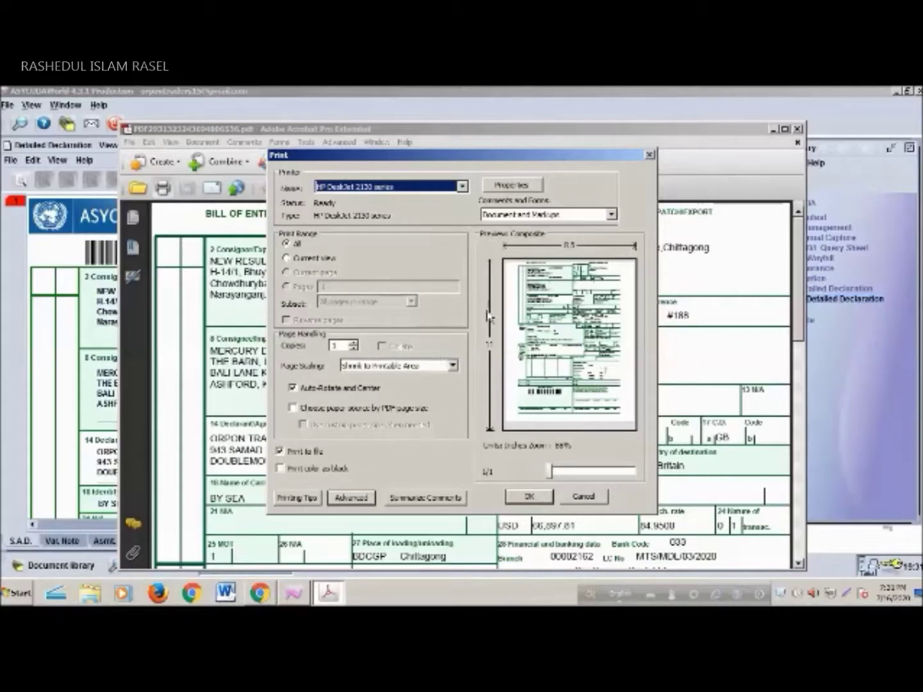
{"action": "left_click", "coordinate": [584, 497]}
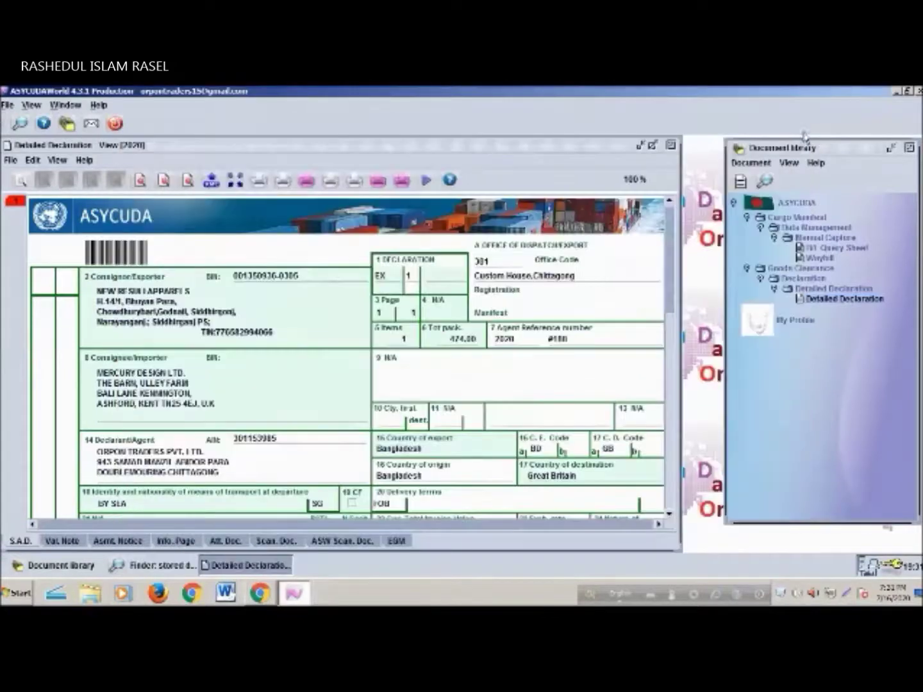
{"action": "left_click", "coordinate": [798, 129]}
Close the view, retrieve declaration #188 for editing and step through the consignee fields
{"action": "left_click", "coordinate": [672, 147]}
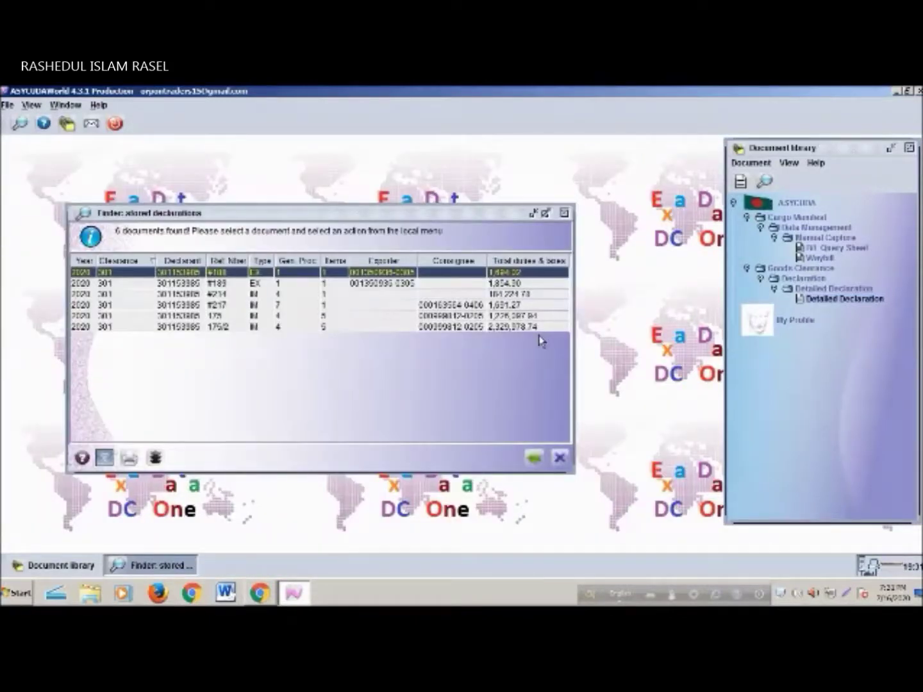
{"action": "right_click", "coordinate": [293, 274]}
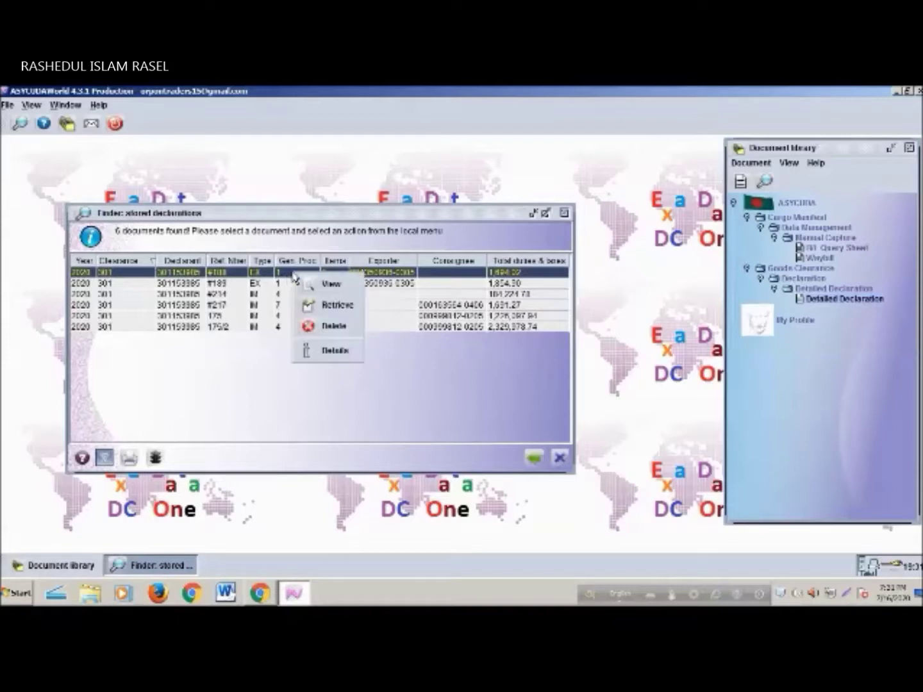
{"action": "left_click", "coordinate": [340, 307]}
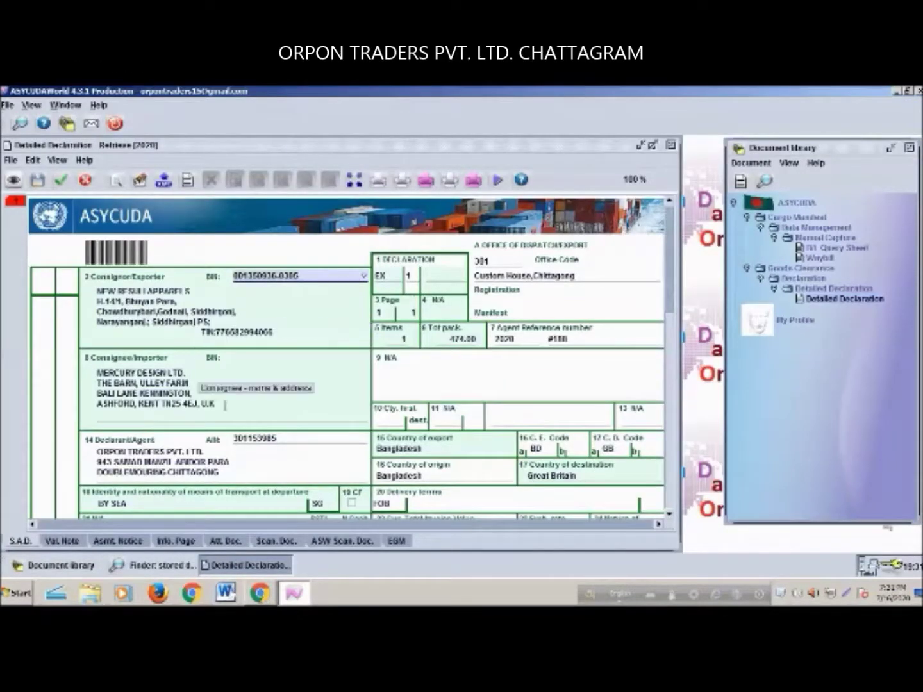
{"action": "left_click", "coordinate": [232, 402]}
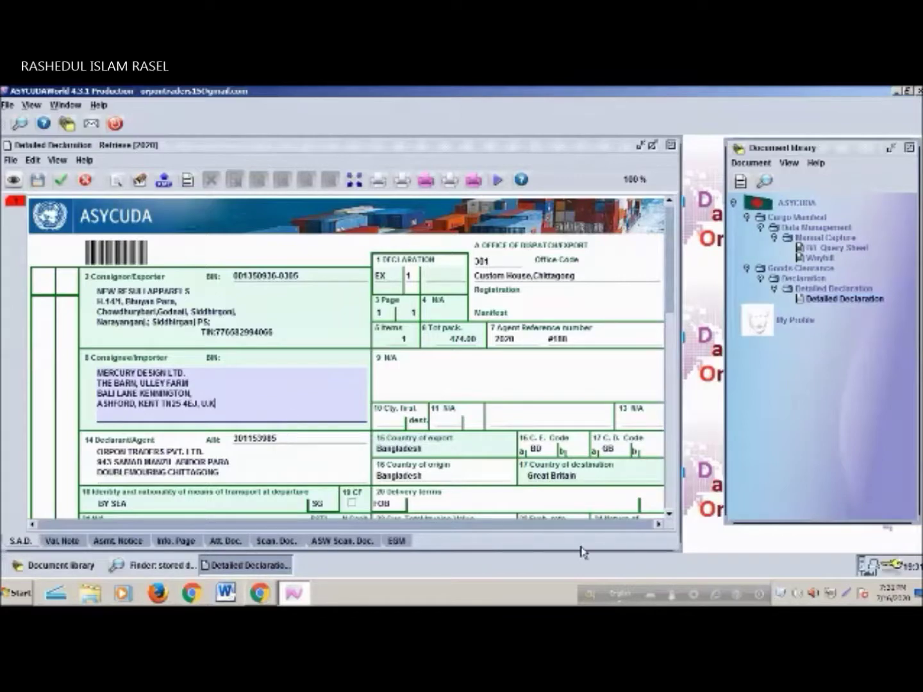
{"action": "key", "text": "Tab"}
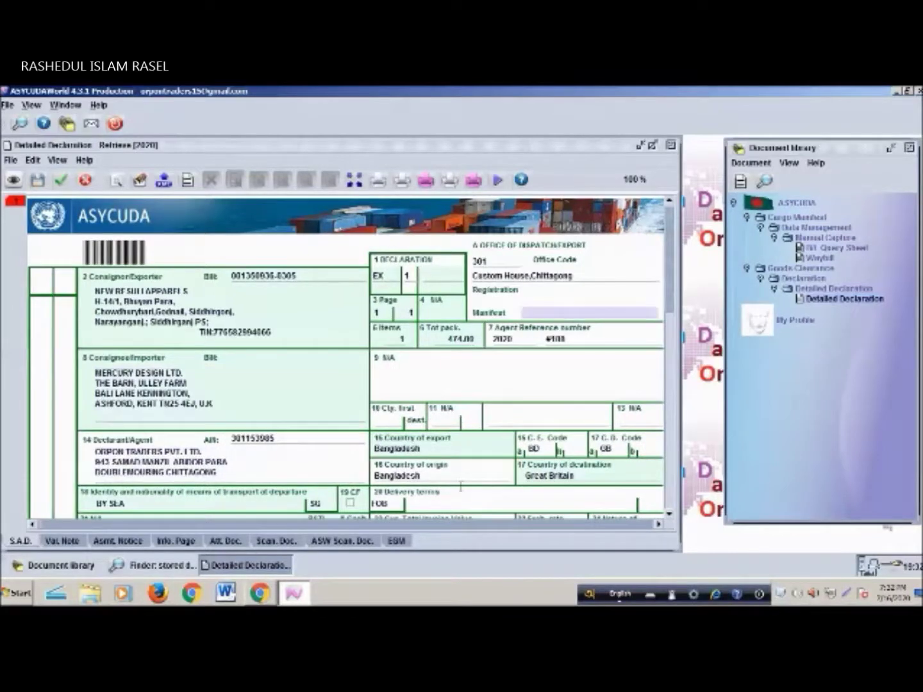
{"action": "key", "text": "Tab"}
{"action": "key", "text": "Tab"}
{"action": "key", "text": "Tab"}
{"action": "key", "text": "Tab"}
{"action": "key", "text": "Tab"}
{"action": "key", "text": "Tab"}
{"action": "key", "text": "Tab"}
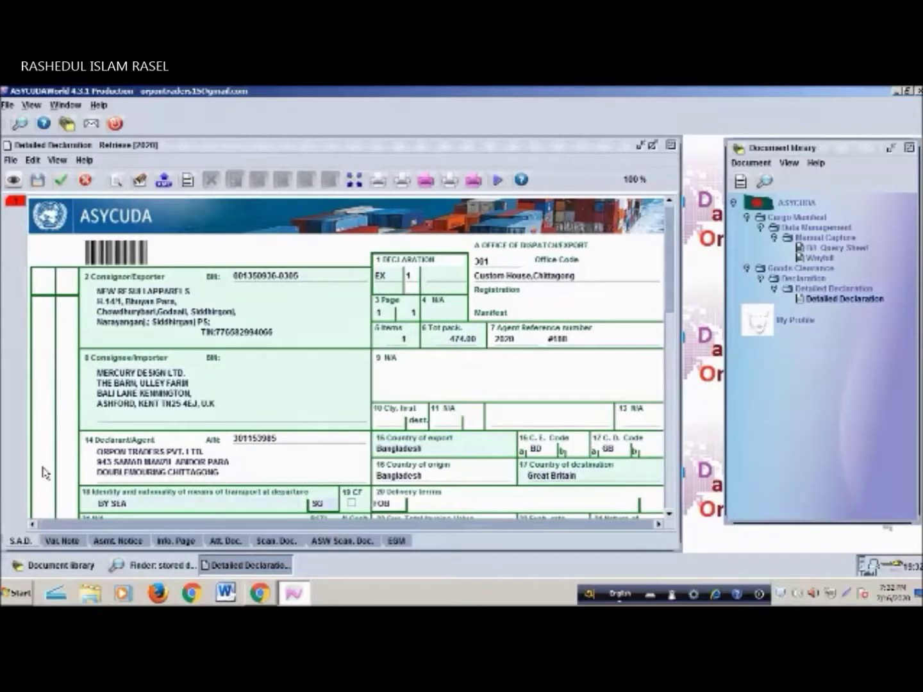
Verify the retrieved declaration, dismiss the error message and close it
{"action": "left_click", "coordinate": [14, 180]}
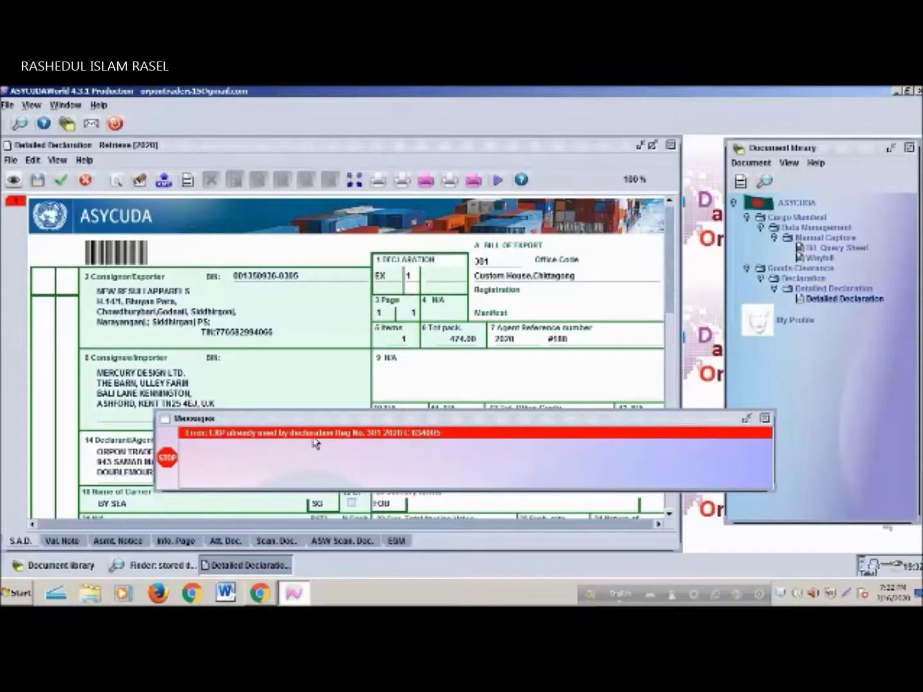
{"action": "left_click", "coordinate": [765, 419]}
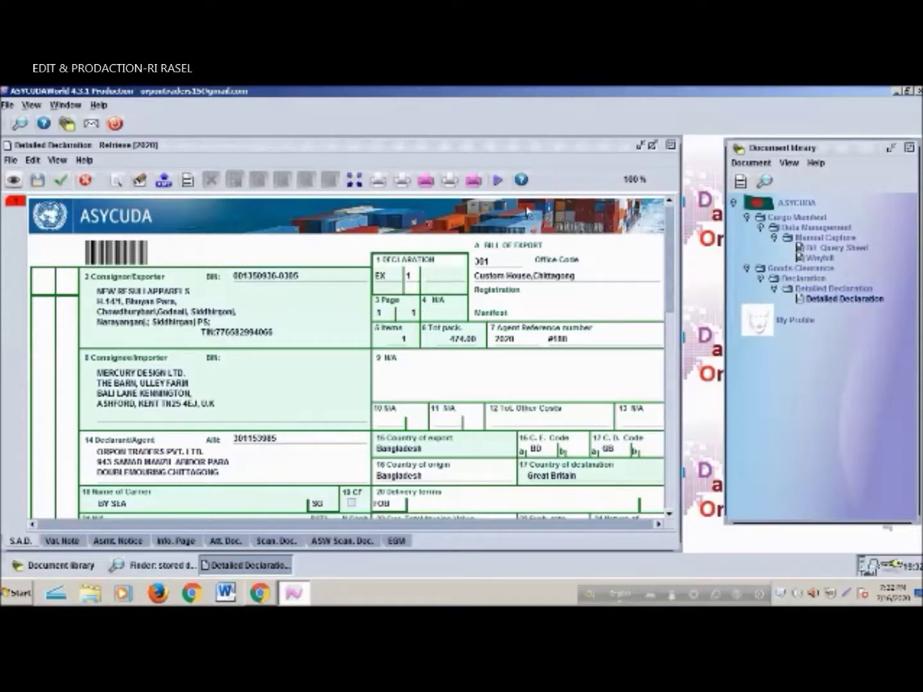
{"action": "left_click", "coordinate": [671, 146]}
Discard the unsaved changes, close the stored-declarations finder and start a registered declarations search
{"action": "left_click", "coordinate": [324, 364]}
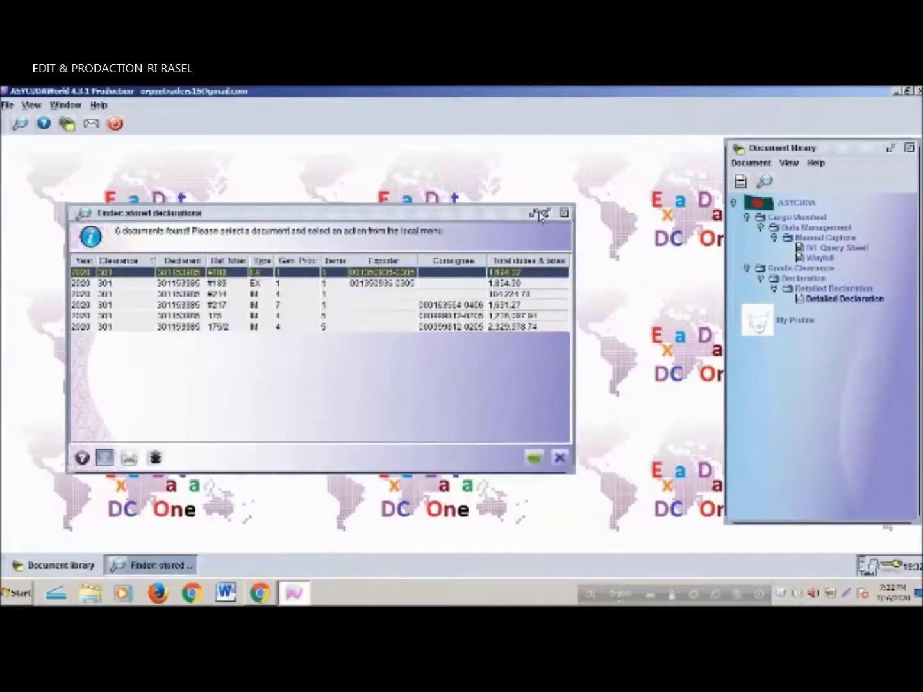
{"action": "left_click", "coordinate": [565, 213]}
{"action": "right_click", "coordinate": [840, 303]}
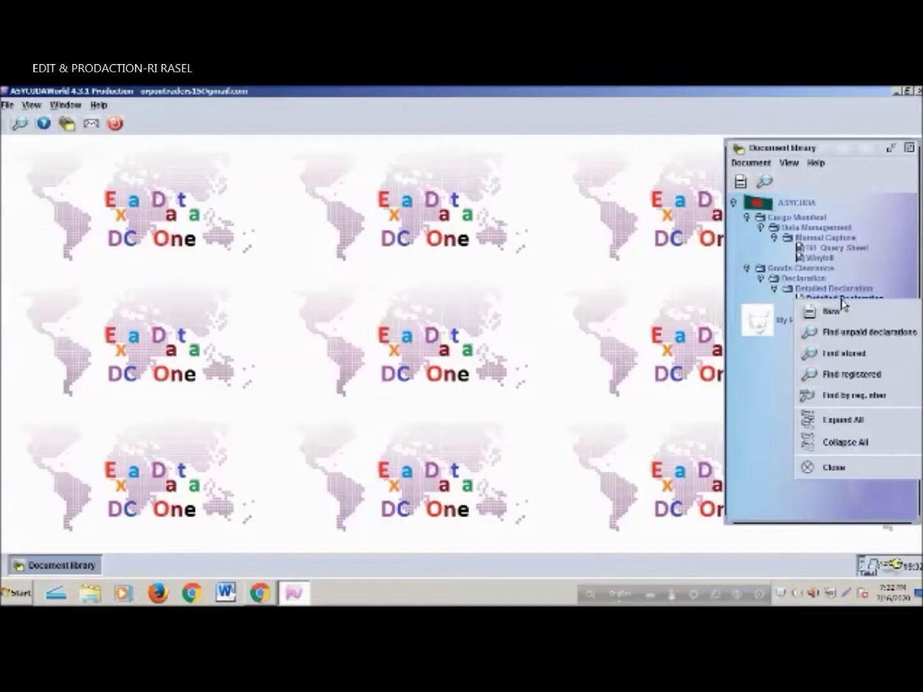
{"action": "left_click", "coordinate": [871, 375]}
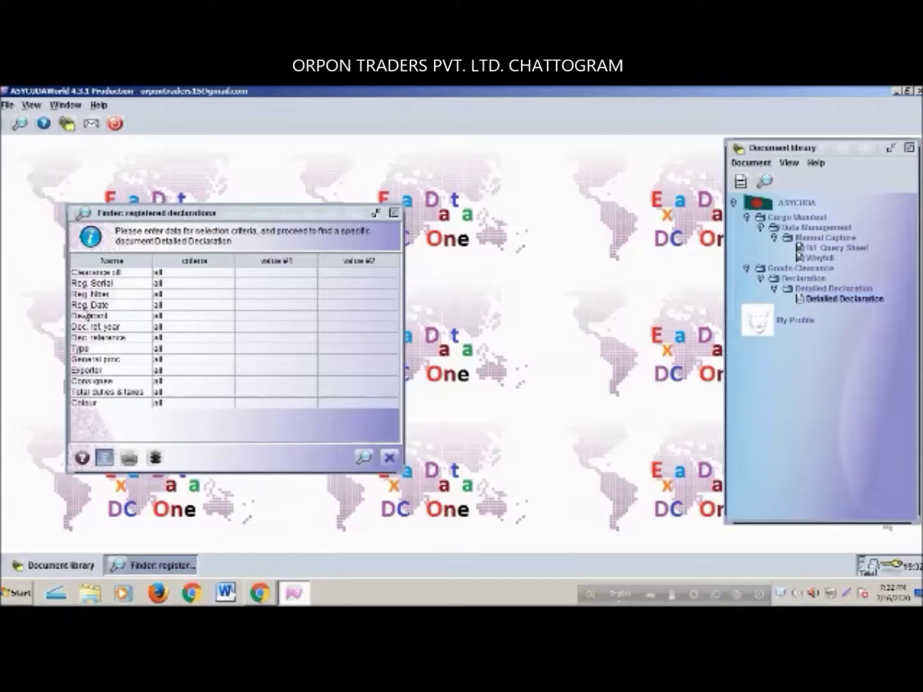
Find registered declarations with Reg. Date equal to 16/07/2020, widen the results, then close the finder
{"action": "left_click", "coordinate": [205, 309]}
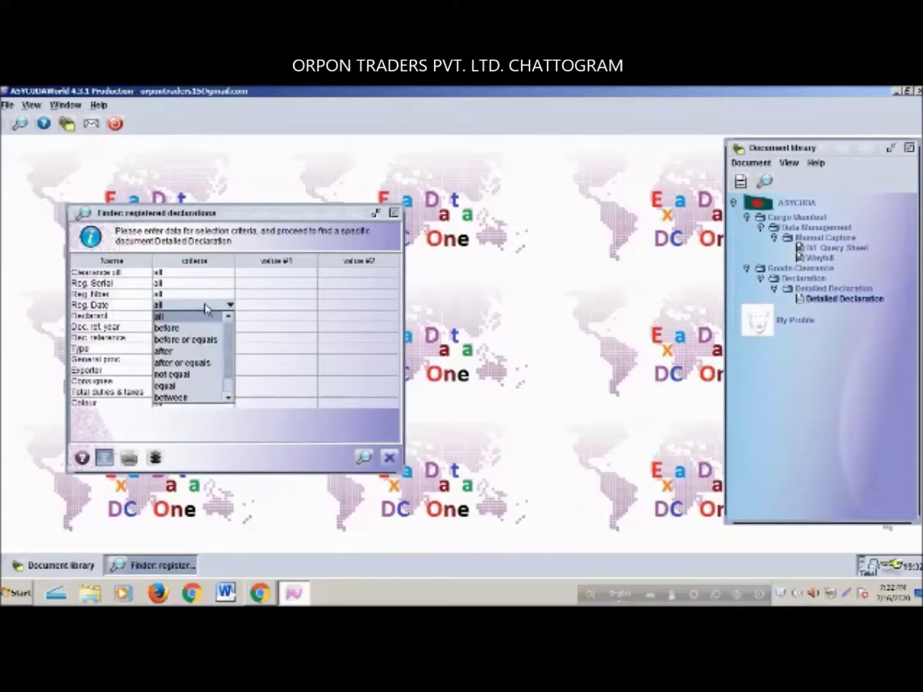
{"action": "left_click", "coordinate": [193, 386]}
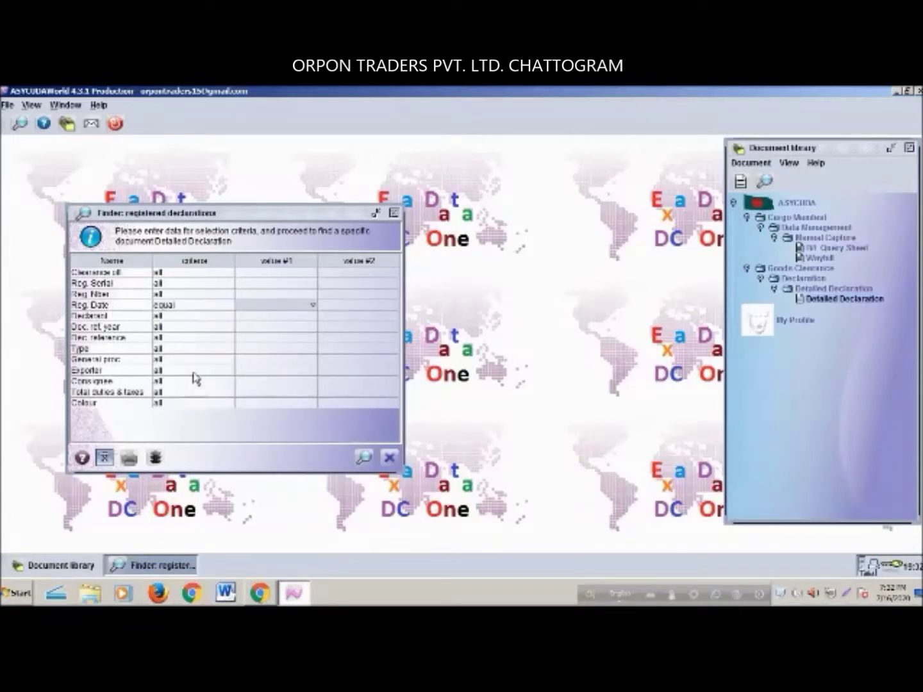
{"action": "left_click", "coordinate": [312, 307]}
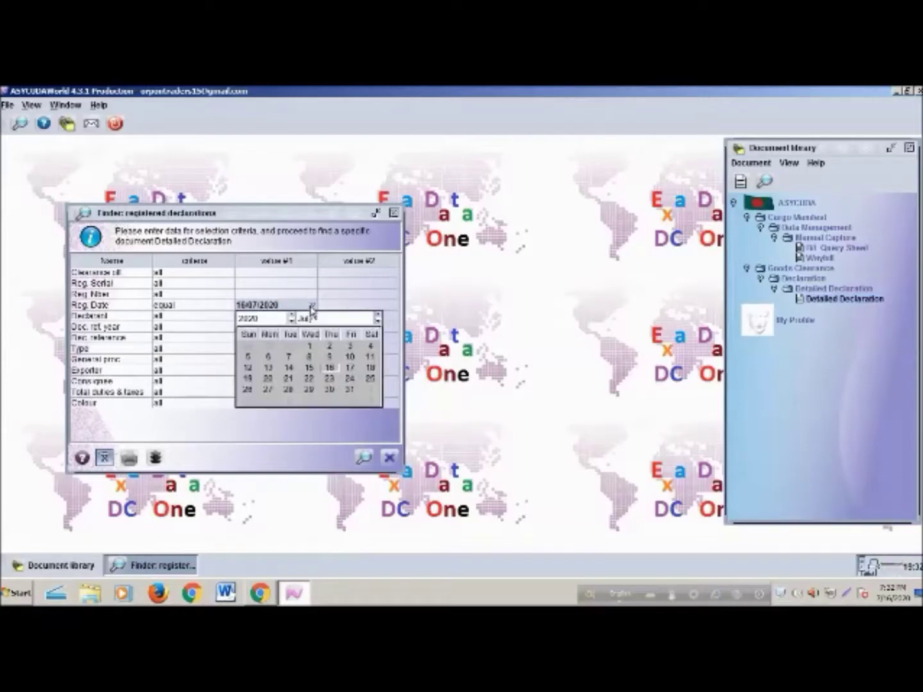
{"action": "left_click", "coordinate": [329, 370]}
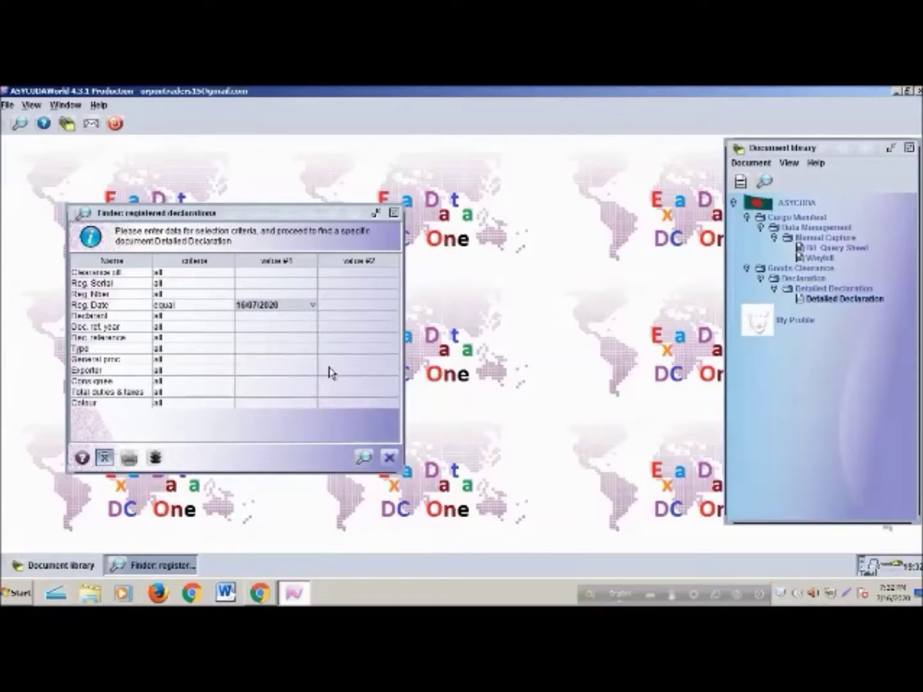
{"action": "left_click", "coordinate": [363, 459]}
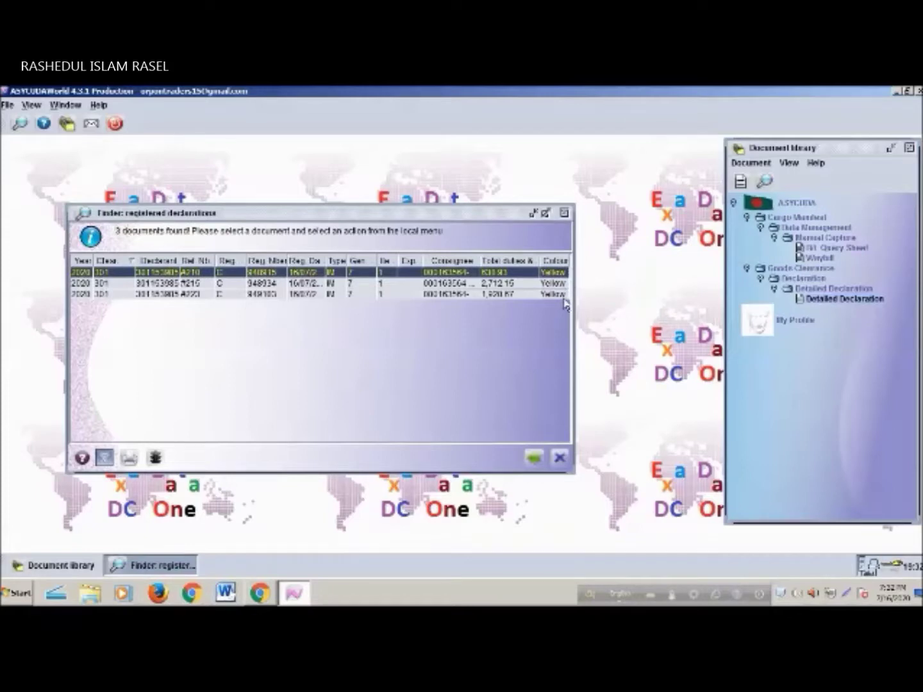
{"action": "left_click_drag", "start_coordinate": [573, 306], "coordinate": [647, 310]}
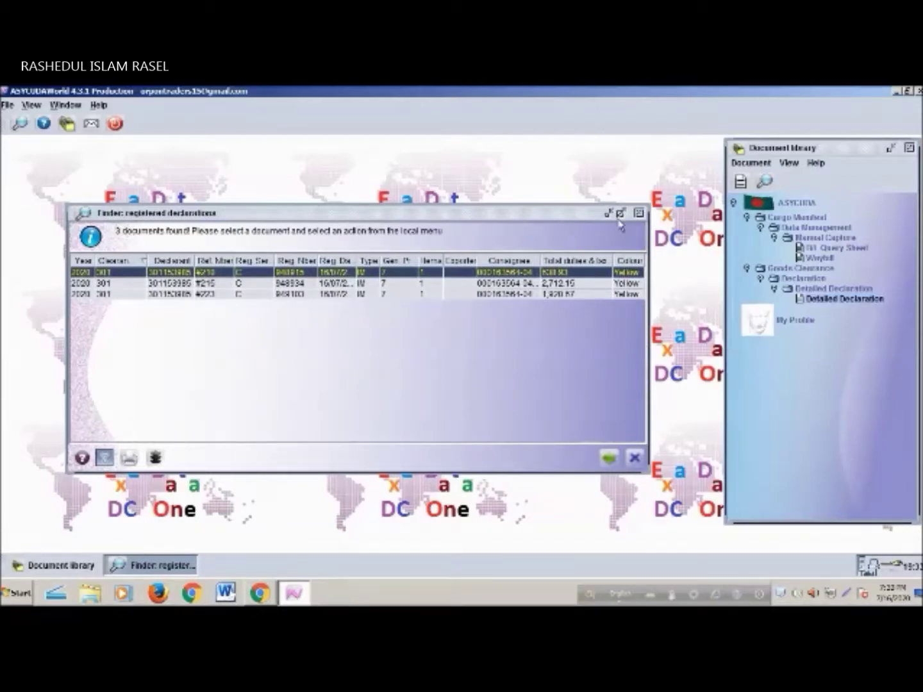
{"action": "left_click", "coordinate": [643, 215]}
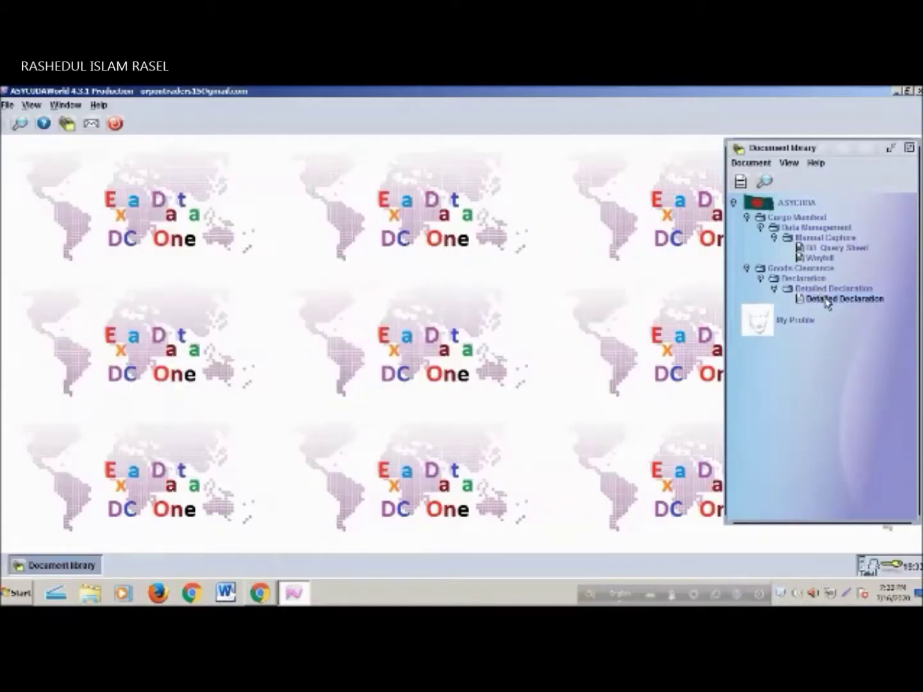
Search unpaid detailed declarations with Declarant equal to the company's code, then close the results
{"action": "right_click", "coordinate": [828, 302]}
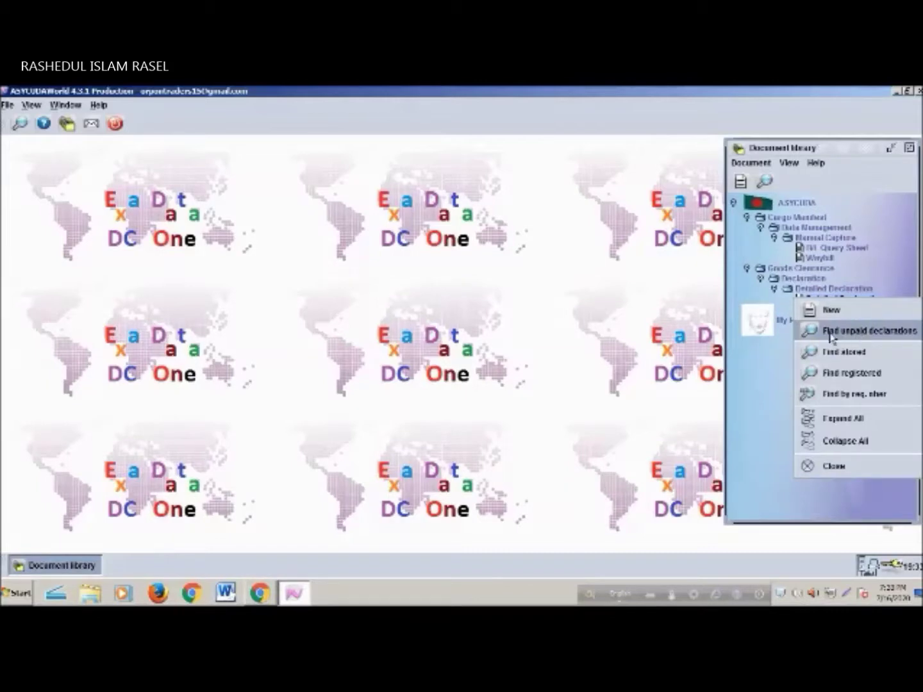
{"action": "left_click", "coordinate": [871, 333]}
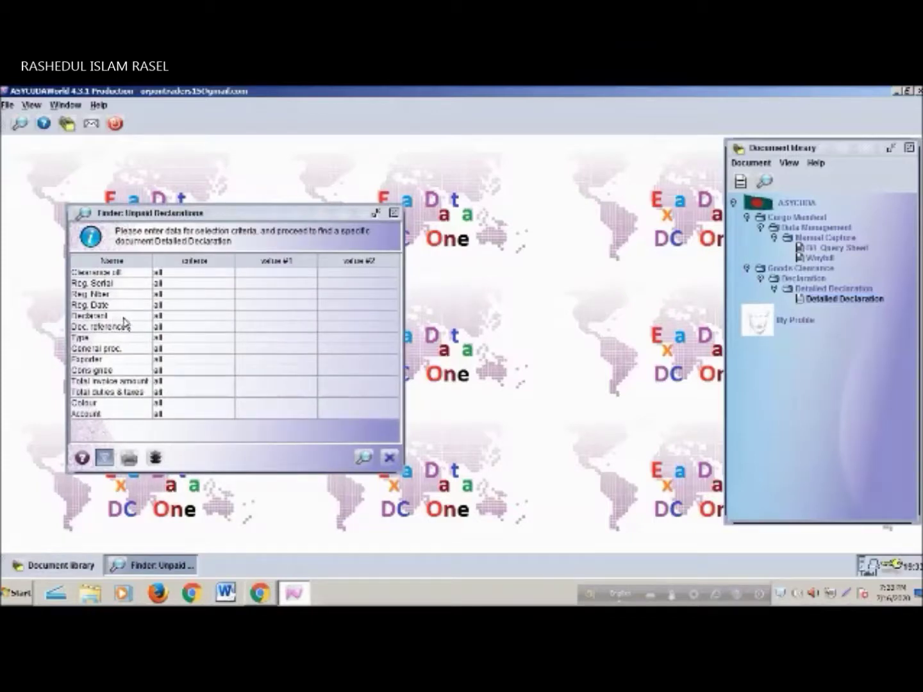
{"action": "left_click", "coordinate": [181, 316]}
{"action": "left_click", "coordinate": [187, 386]}
{"action": "left_click", "coordinate": [231, 316]}
{"action": "left_click", "coordinate": [256, 347]}
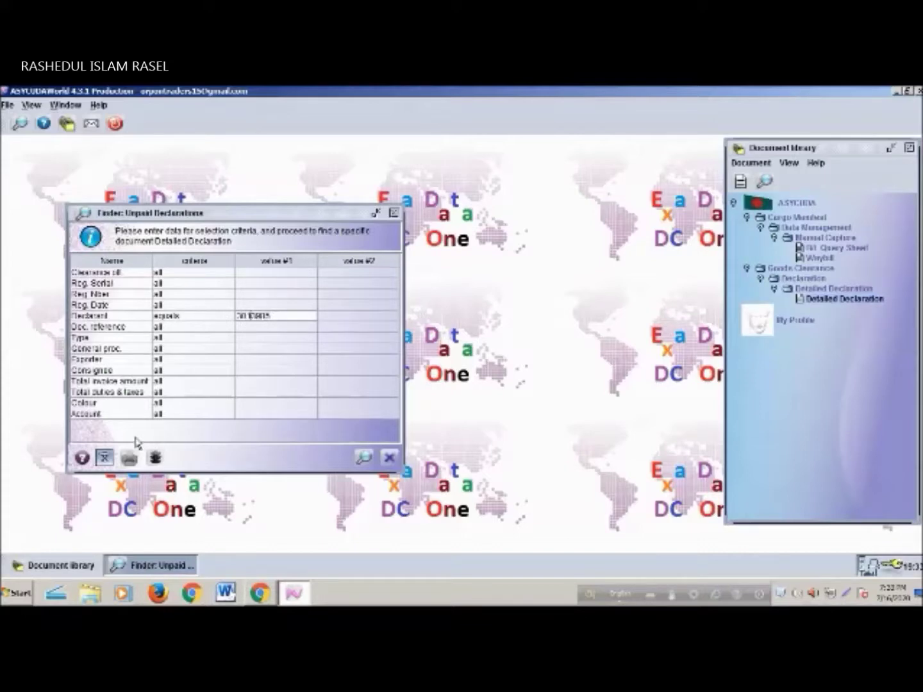
{"action": "type", "text": "5"}
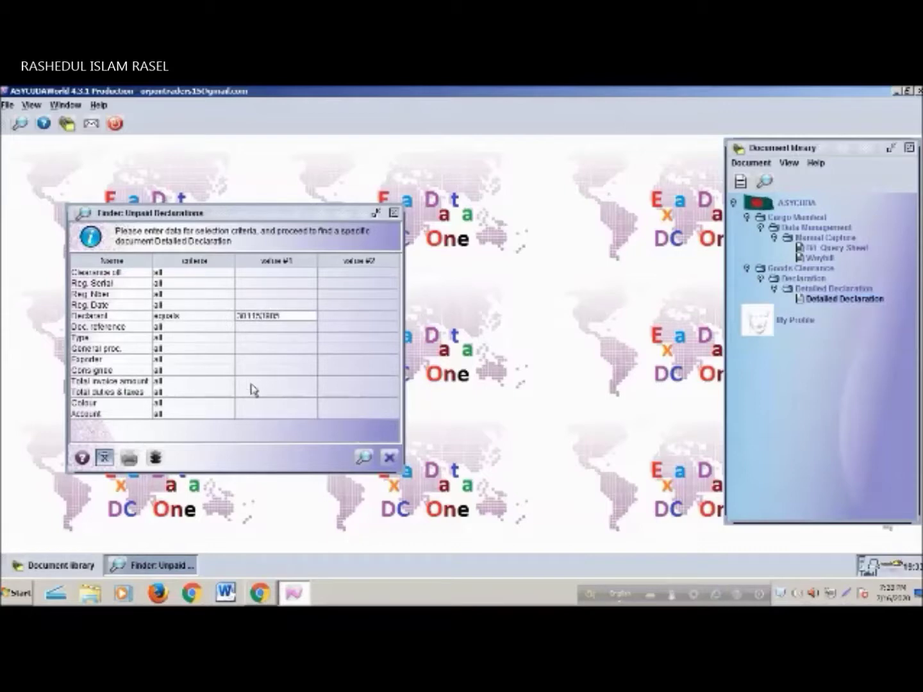
{"action": "left_click", "coordinate": [364, 458]}
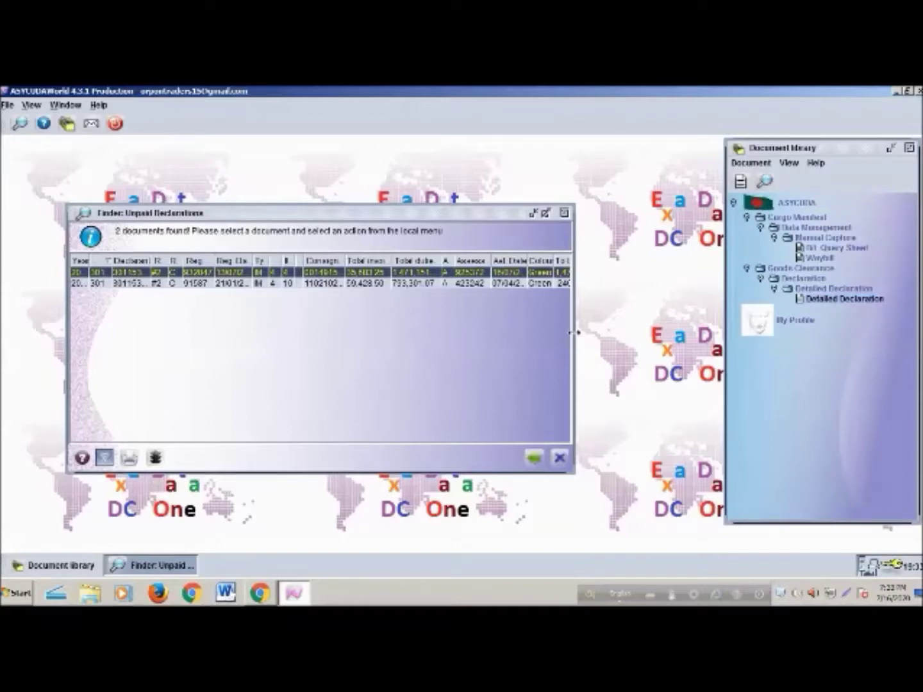
{"action": "left_click", "coordinate": [565, 212]}
Reopen the unpaid declarations finder with the Declarant criterion reset to all
{"action": "right_click", "coordinate": [827, 299]}
{"action": "left_click", "coordinate": [842, 332]}
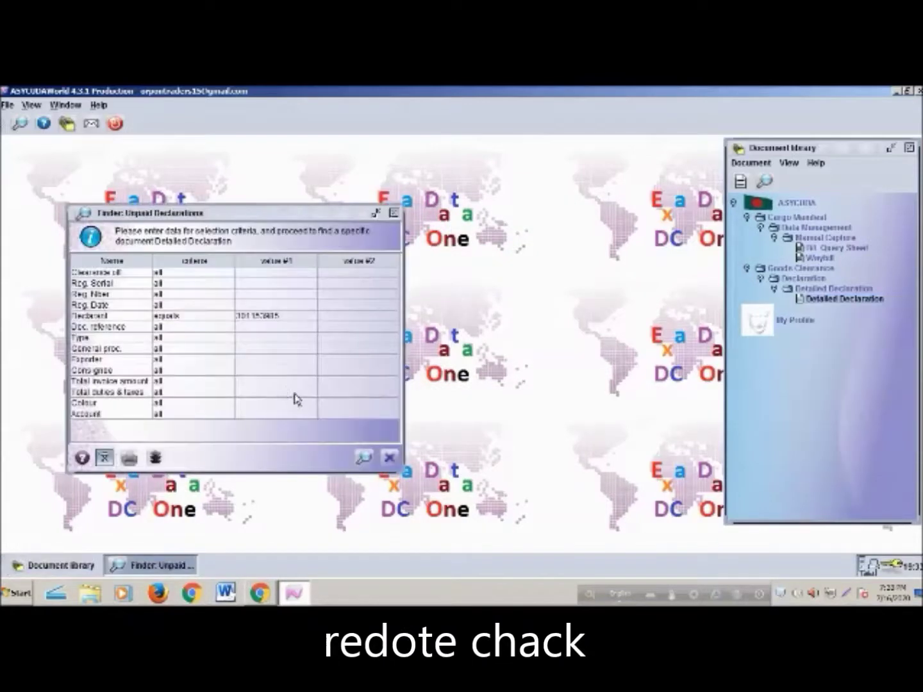
{"action": "left_click", "coordinate": [222, 316]}
{"action": "left_click", "coordinate": [165, 327]}
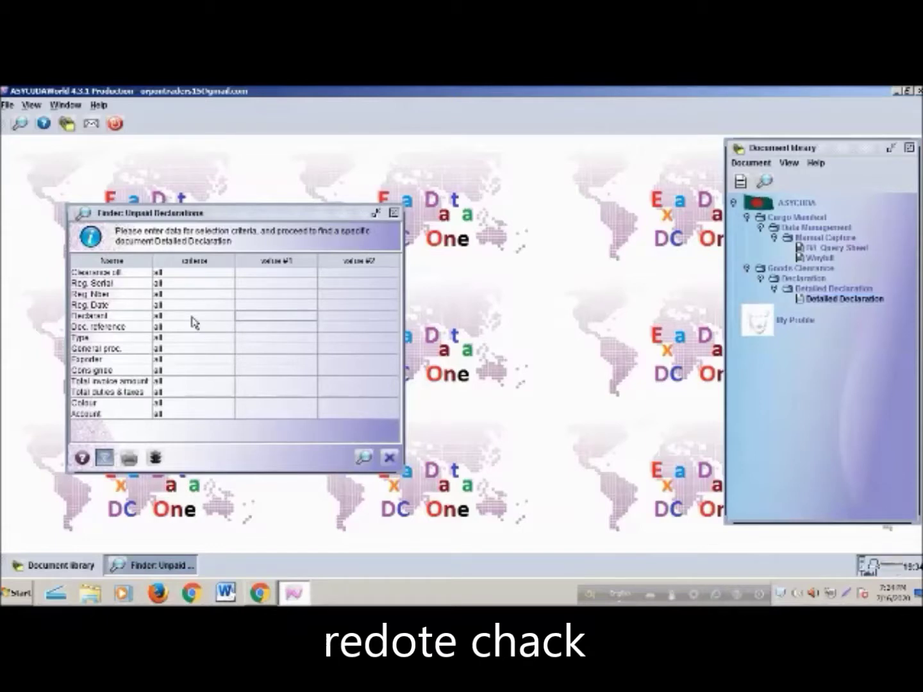
Find registered declarations with Reg. Date set to all and Declarant equal to the company's code
{"action": "left_click", "coordinate": [394, 212]}
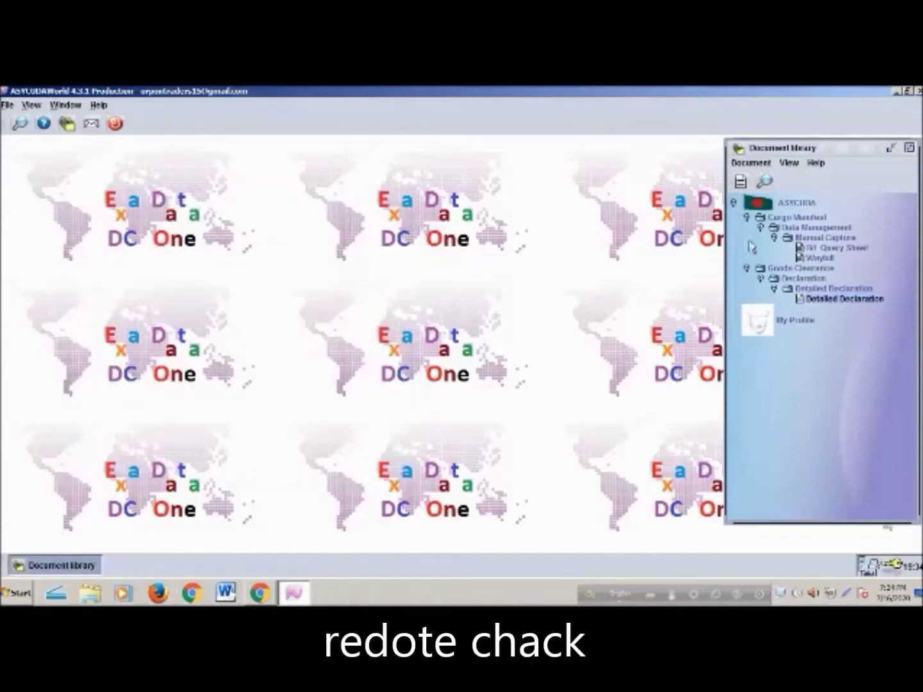
{"action": "right_click", "coordinate": [827, 301]}
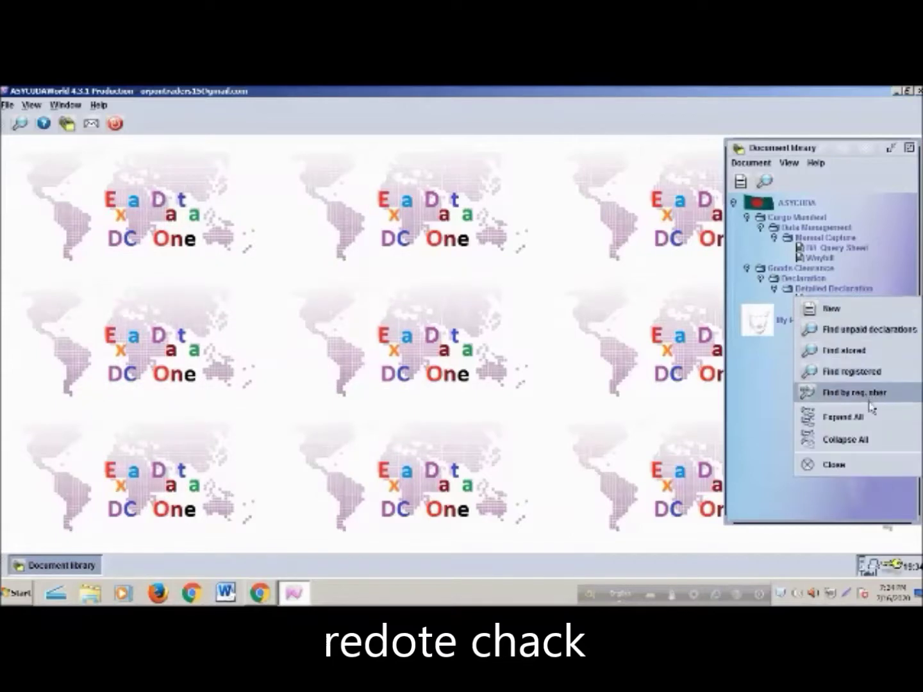
{"action": "left_click", "coordinate": [852, 372]}
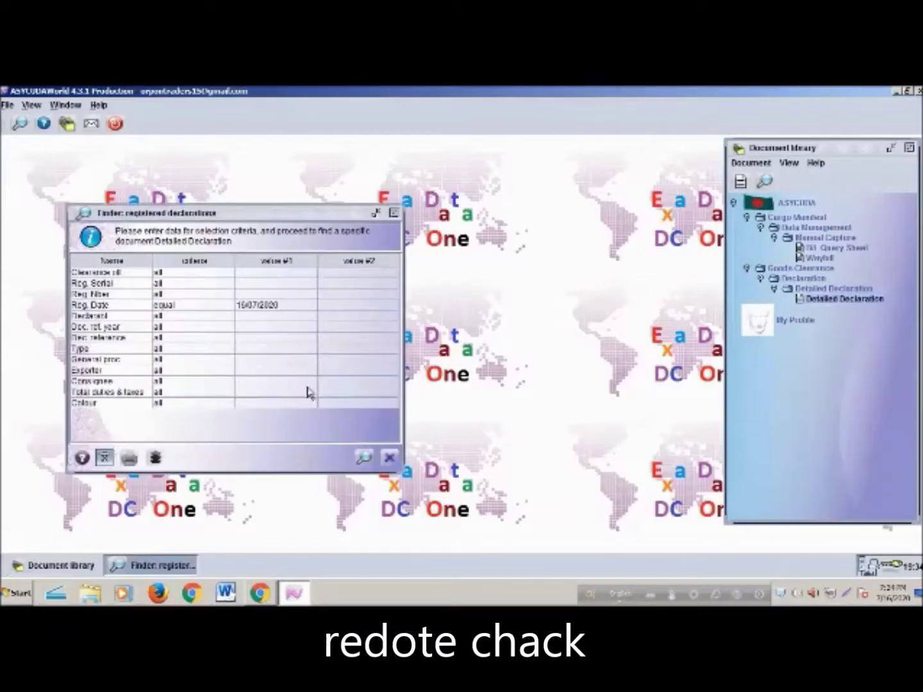
{"action": "left_click", "coordinate": [208, 305]}
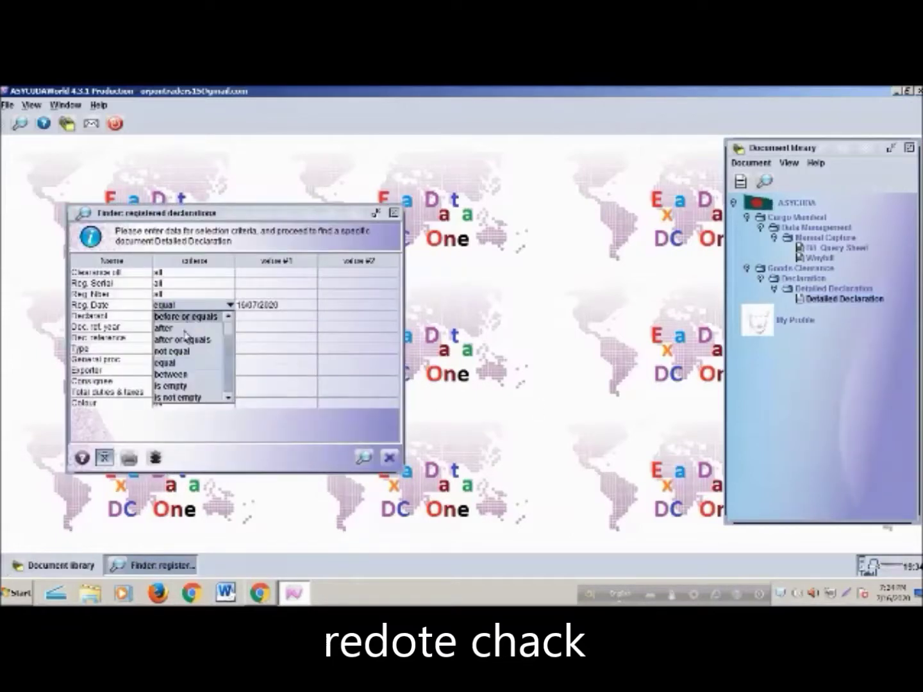
{"action": "scroll", "coordinate": [193, 334], "scroll_direction": "up", "scroll_amount": 1}
{"action": "left_click", "coordinate": [187, 317]}
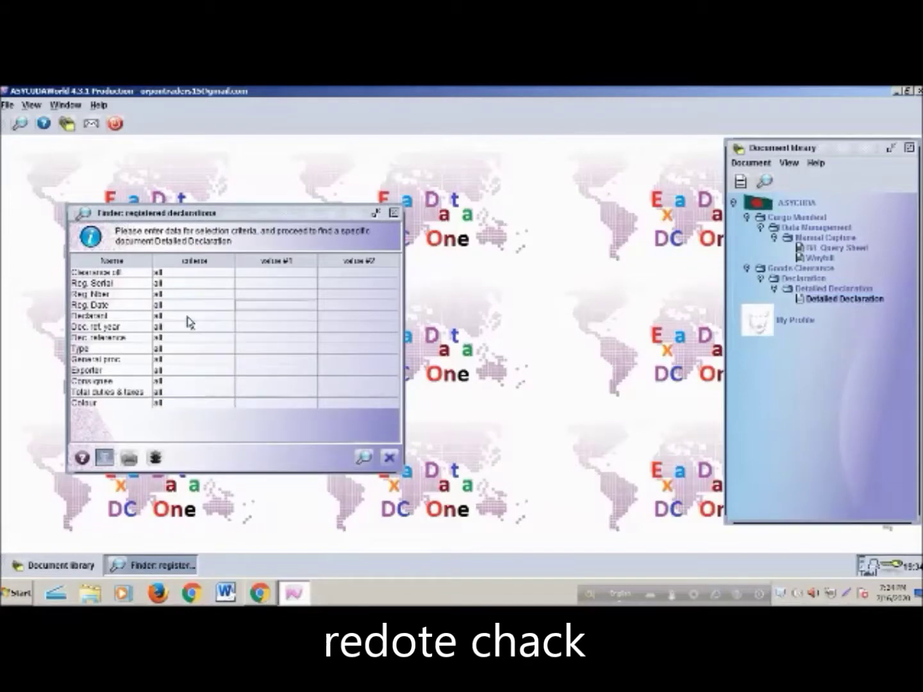
{"action": "left_click", "coordinate": [168, 317]}
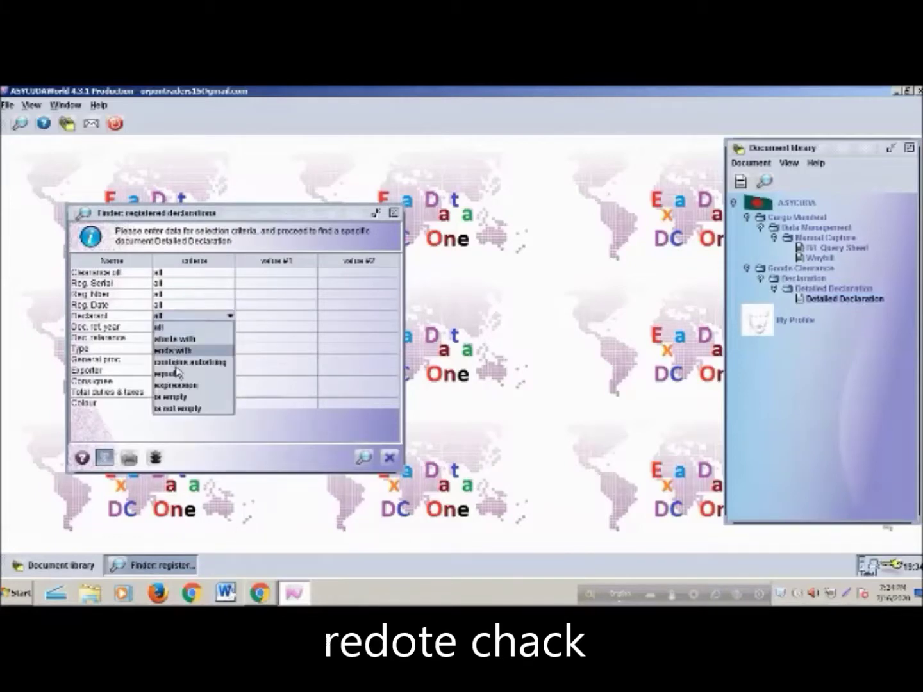
{"action": "left_click", "coordinate": [228, 378]}
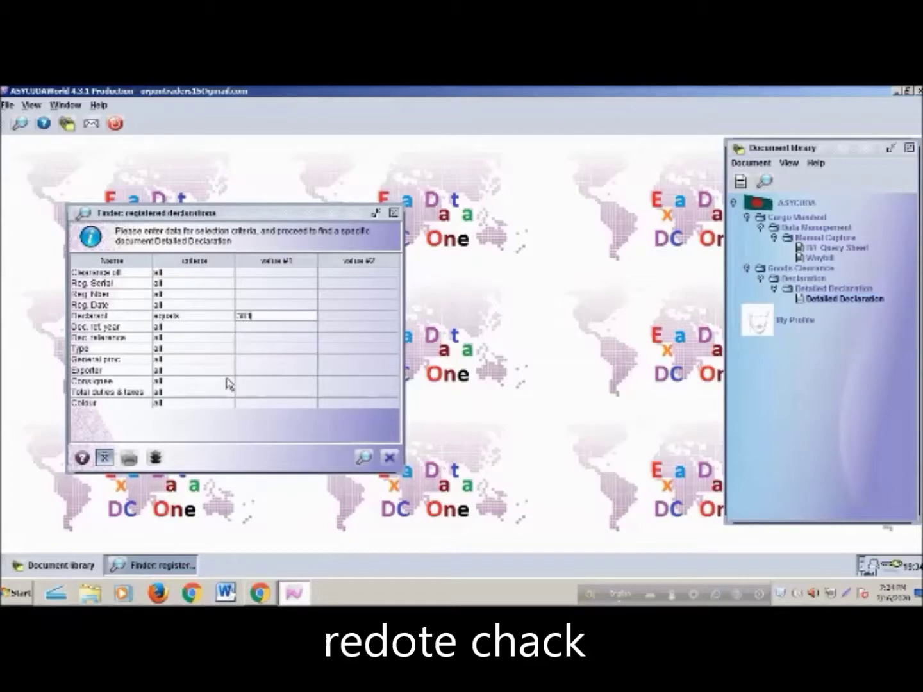
{"action": "key", "text": "Return"}
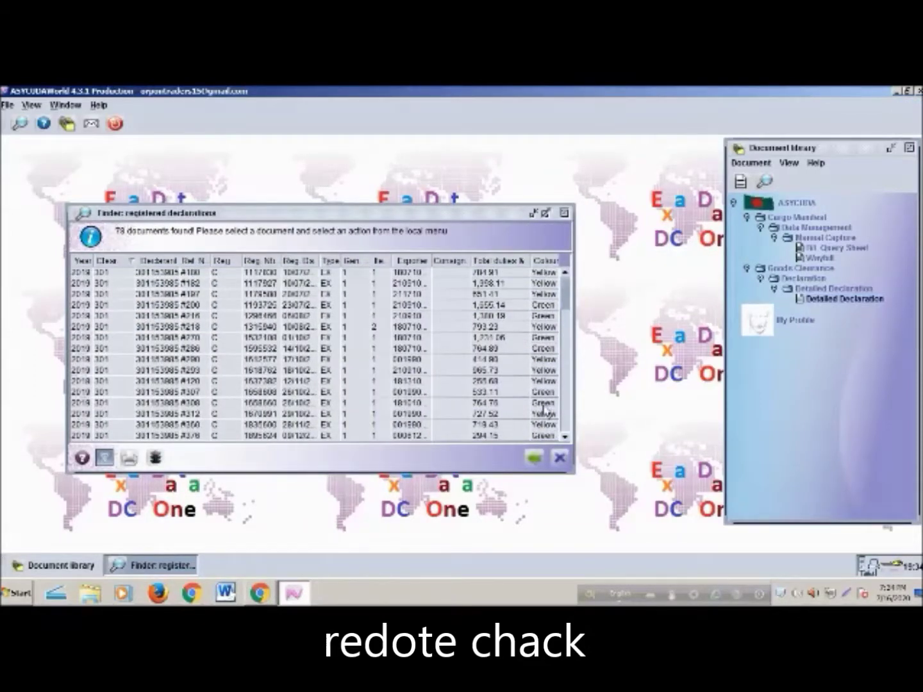
Maximize the 78-result list and select declarations #270 (2019) and #31 (28/08/2020)
{"action": "scroll", "coordinate": [442, 334], "scroll_direction": "down", "scroll_amount": 9}
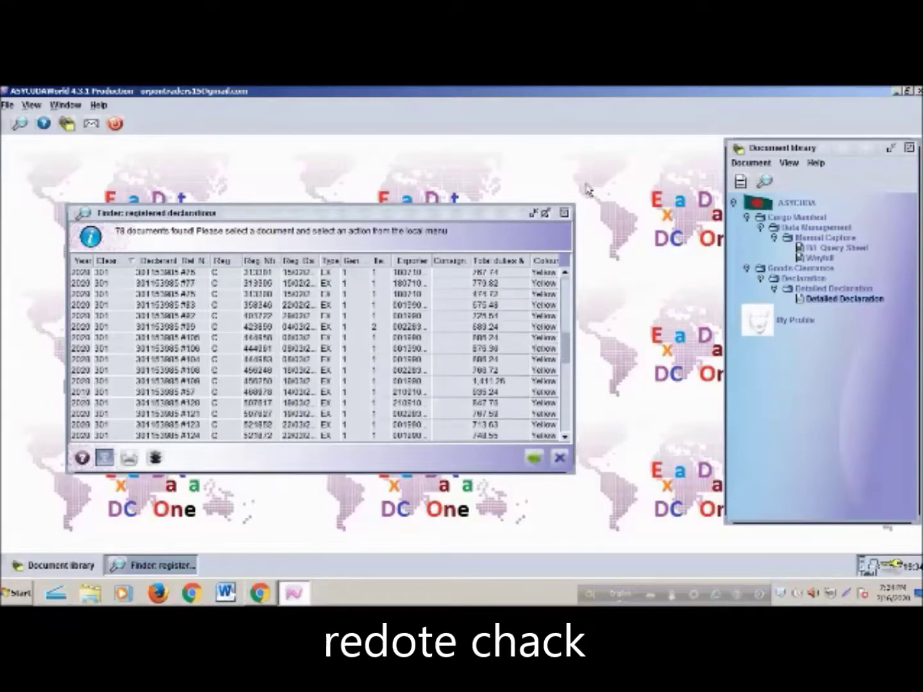
{"action": "left_click", "coordinate": [545, 213]}
{"action": "scroll", "coordinate": [457, 384], "scroll_direction": "down", "scroll_amount": 10}
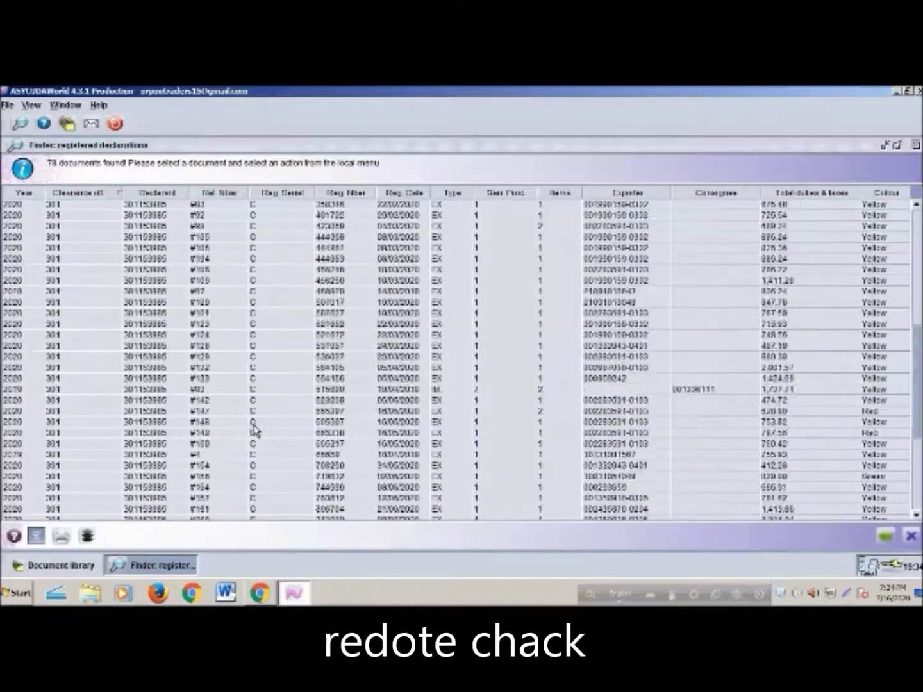
{"action": "scroll", "coordinate": [377, 388], "scroll_direction": "up", "scroll_amount": 10}
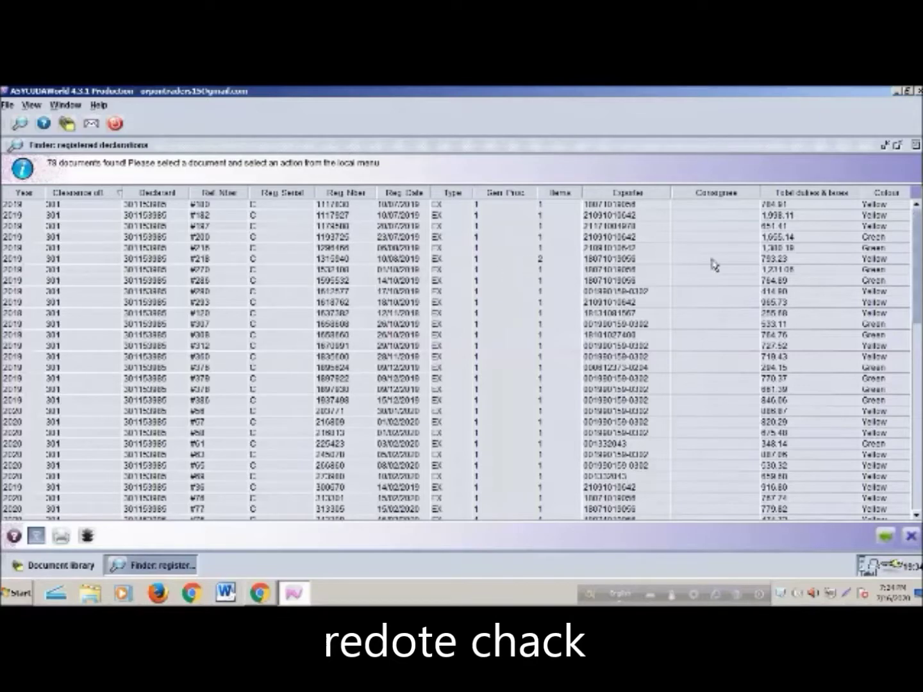
{"action": "left_click", "coordinate": [872, 272]}
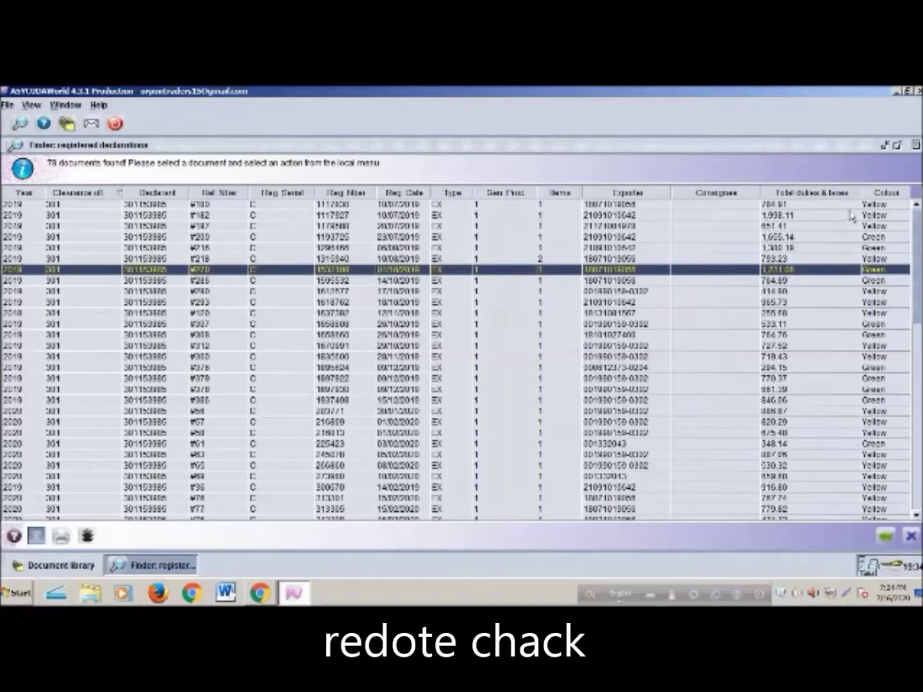
{"action": "scroll", "coordinate": [890, 244], "scroll_direction": "down", "scroll_amount": 9}
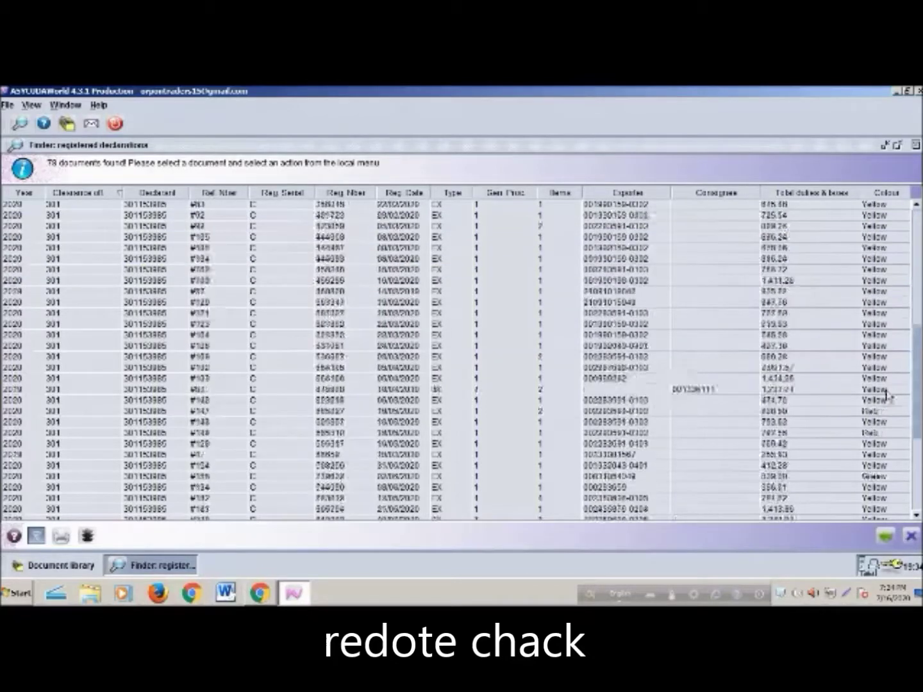
{"action": "scroll", "coordinate": [888, 394], "scroll_direction": "down", "scroll_amount": 6}
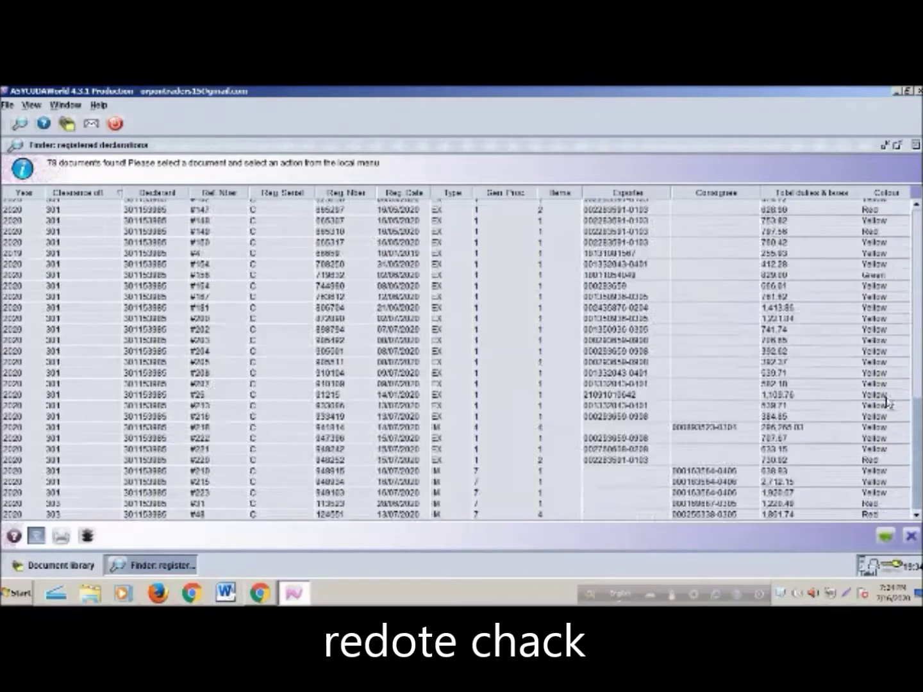
{"action": "left_click", "coordinate": [880, 505]}
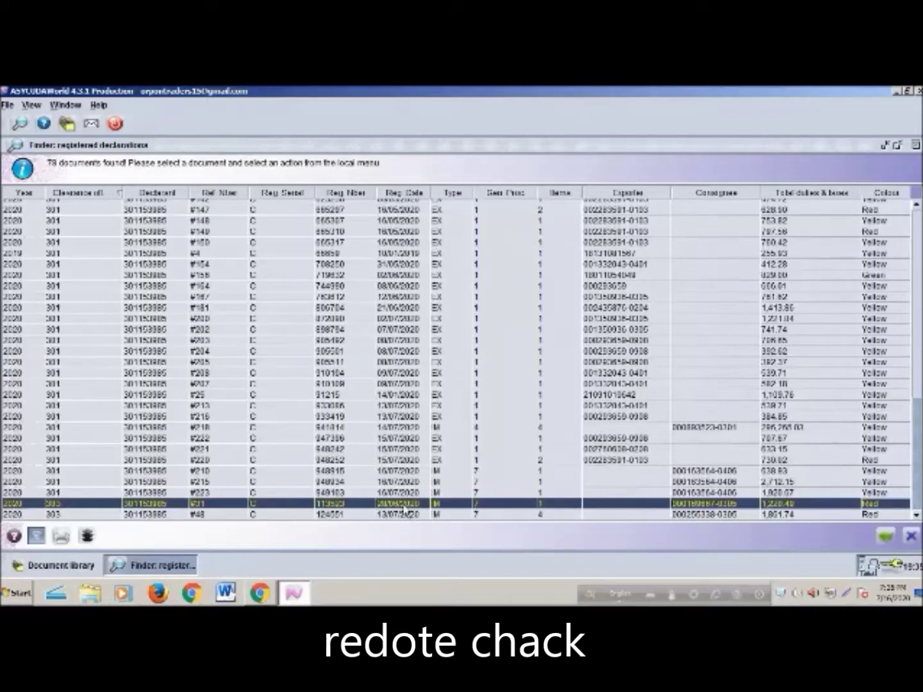
View the selected declaration's full form, then close it
{"action": "right_click", "coordinate": [404, 511]}
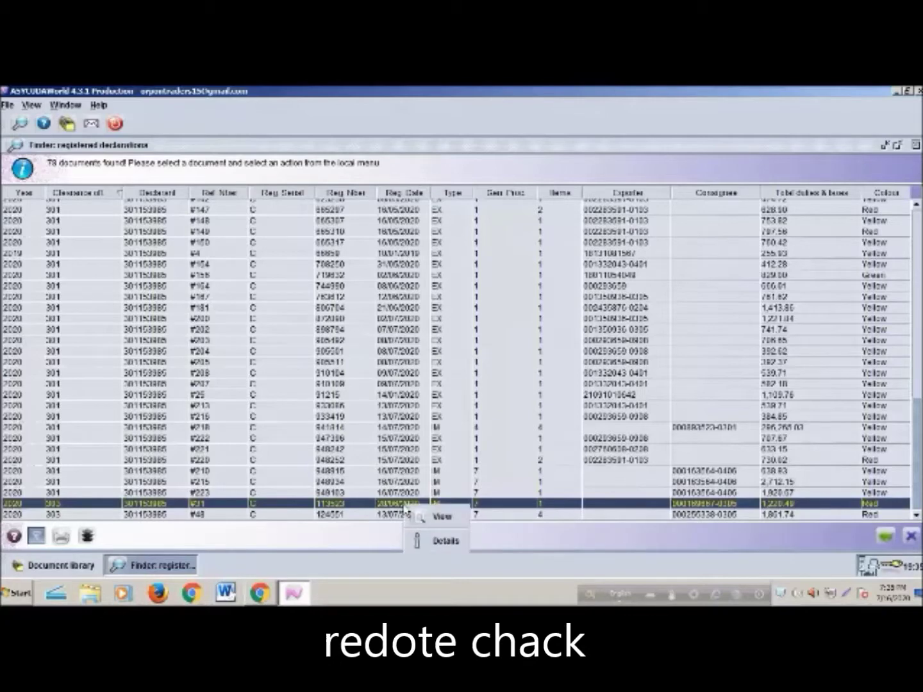
{"action": "left_click", "coordinate": [437, 519]}
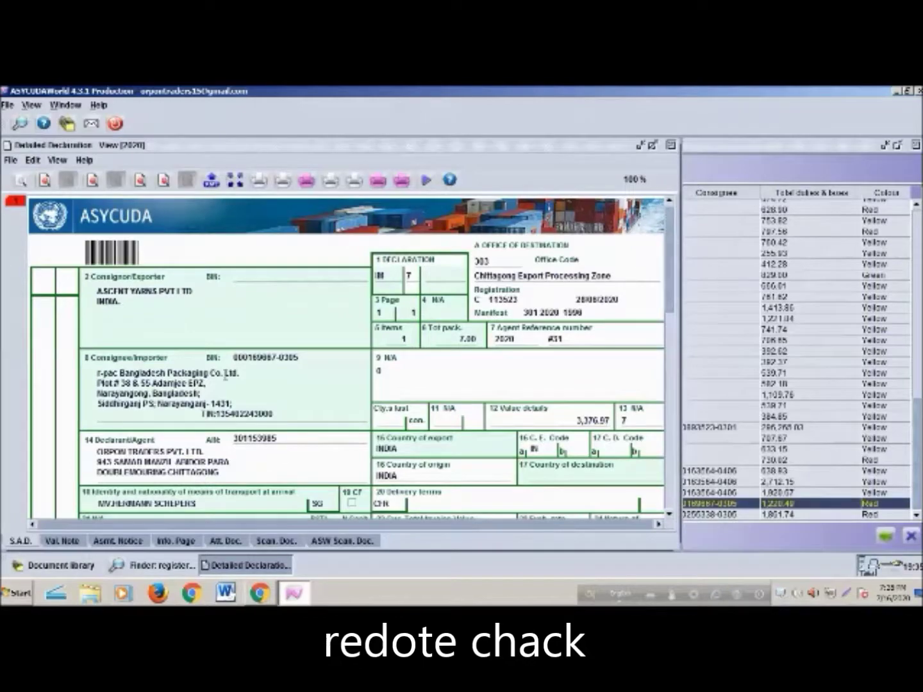
{"action": "scroll", "coordinate": [183, 429], "scroll_direction": "down", "scroll_amount": 15}
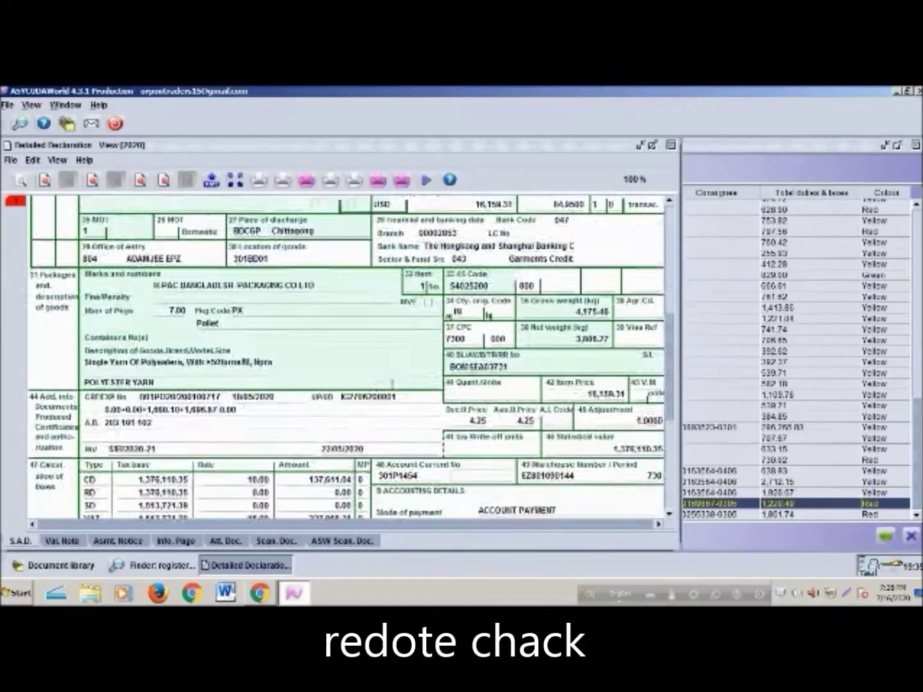
{"action": "scroll", "coordinate": [429, 388], "scroll_direction": "up", "scroll_amount": 15}
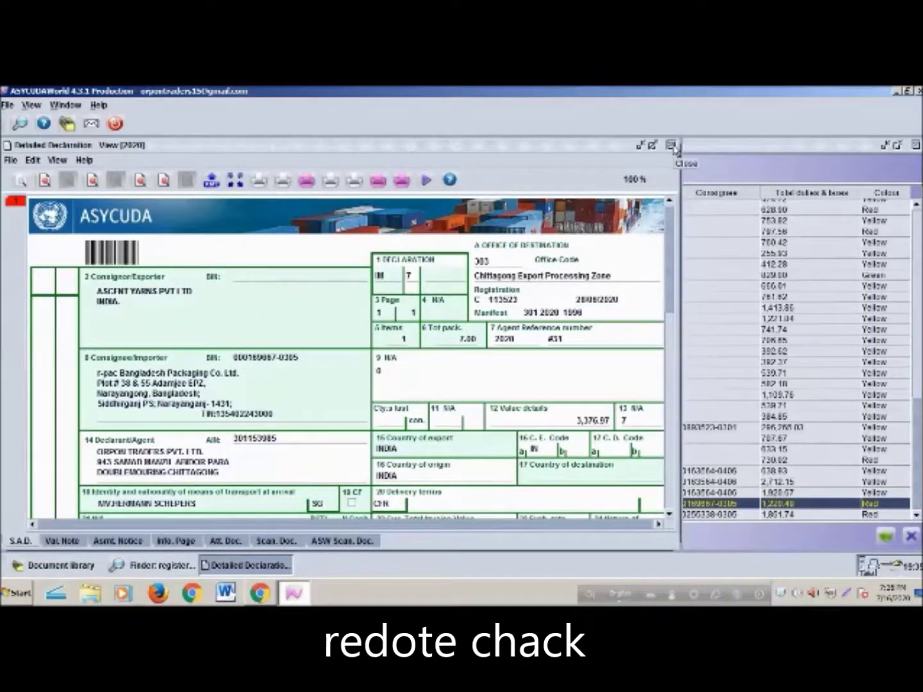
{"action": "left_click", "coordinate": [672, 146]}
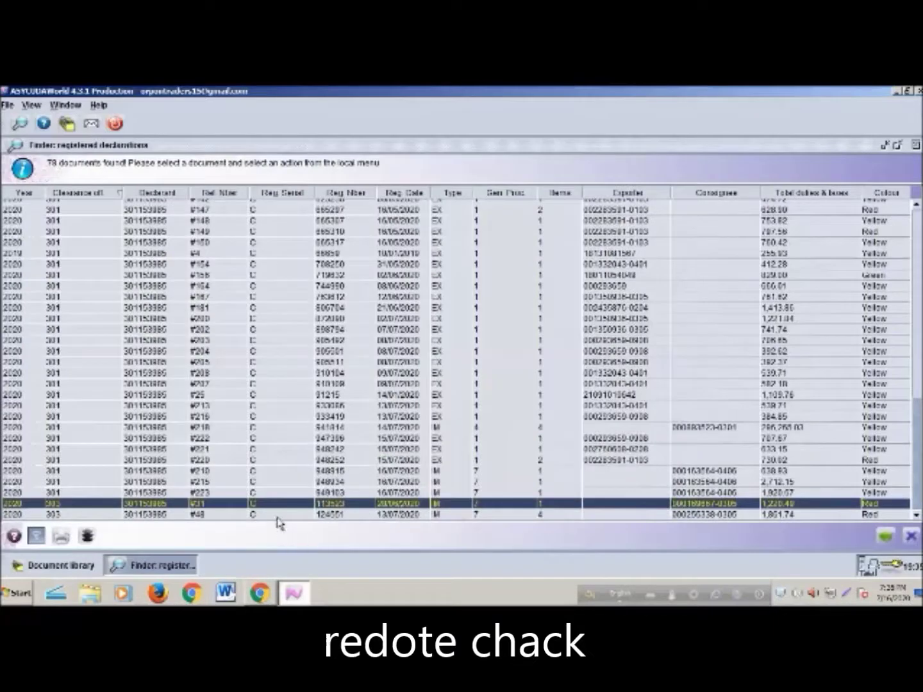
View red-lane declaration #48 in full, scroll through it, and close it
{"action": "right_click", "coordinate": [279, 514]}
{"action": "left_click", "coordinate": [308, 524]}
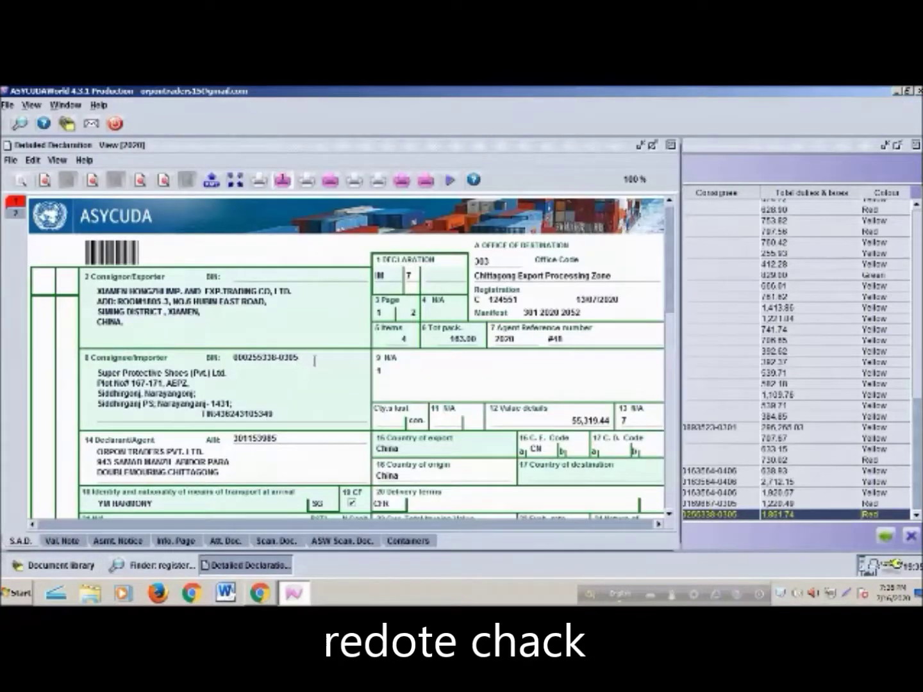
{"action": "scroll", "coordinate": [341, 407], "scroll_direction": "down", "scroll_amount": 10}
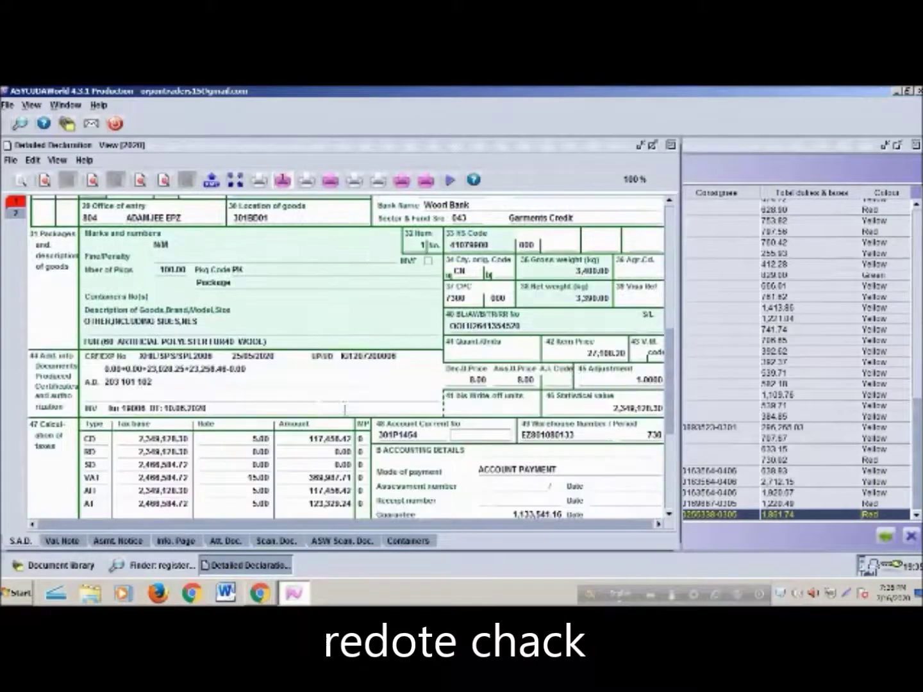
{"action": "scroll", "coordinate": [352, 411], "scroll_direction": "up", "scroll_amount": 10}
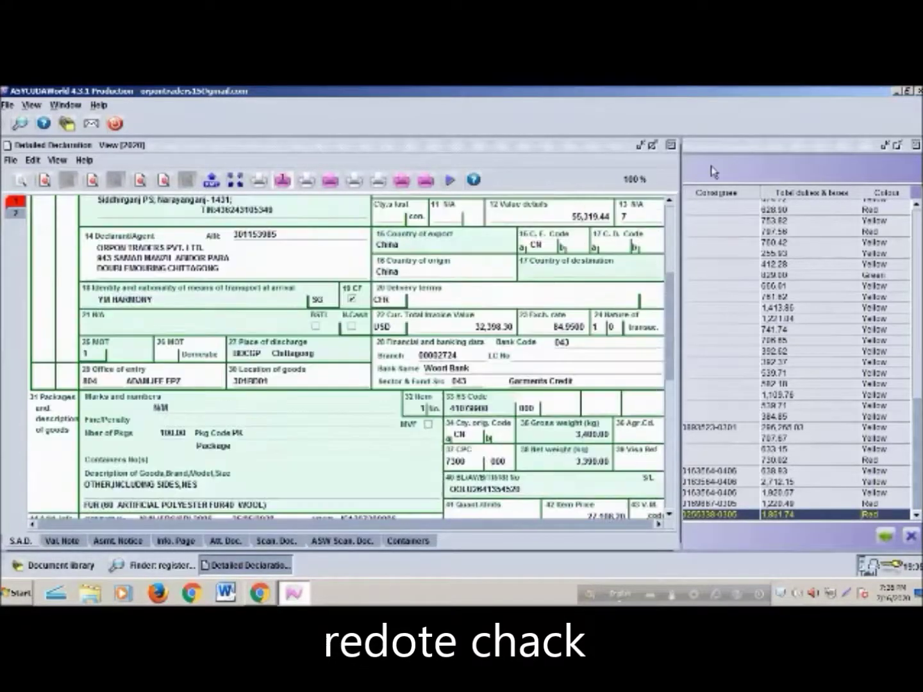
{"action": "left_click", "coordinate": [670, 145]}
Print the registered declarations list to the HP DeskJet printer
{"action": "left_click", "coordinate": [60, 536]}
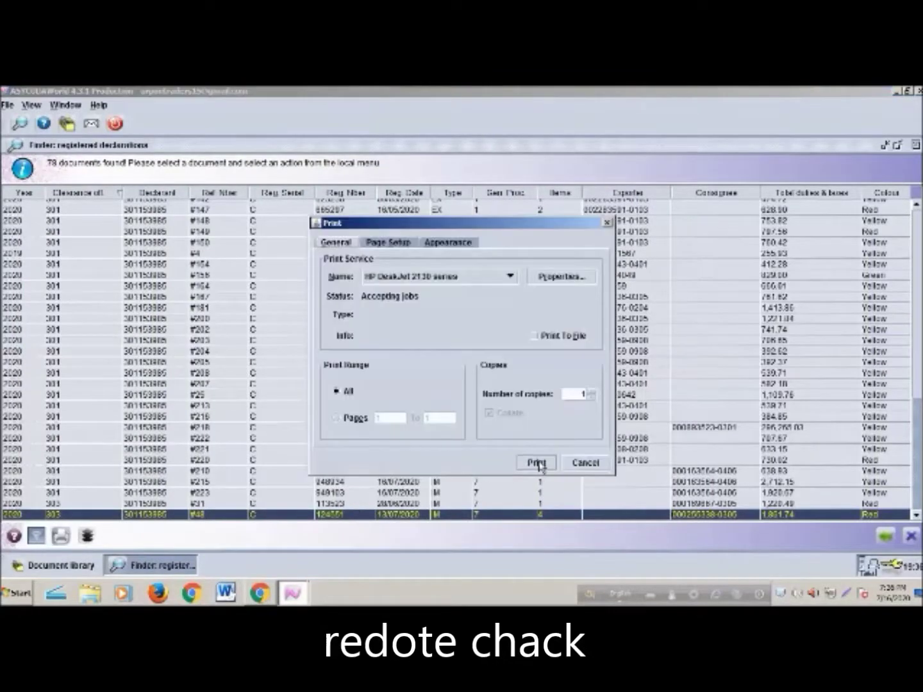
{"action": "left_click", "coordinate": [537, 463]}
{"action": "scroll", "coordinate": [563, 472], "scroll_direction": "up", "scroll_amount": 10}
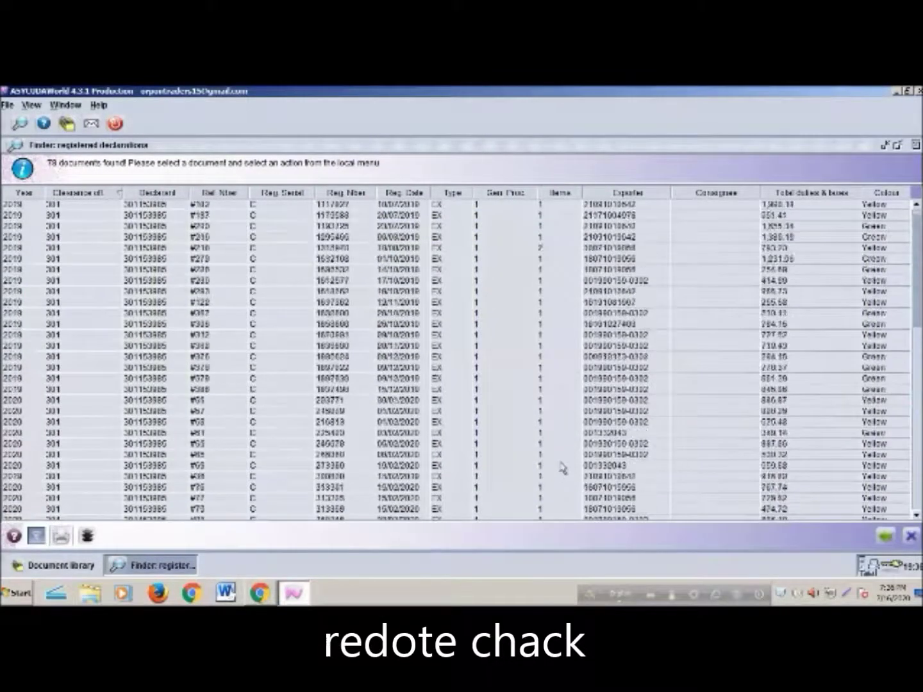
Scroll through the registered-declarations list, then close the finder window
{"action": "scroll", "coordinate": [567, 460], "scroll_direction": "down", "scroll_amount": 7}
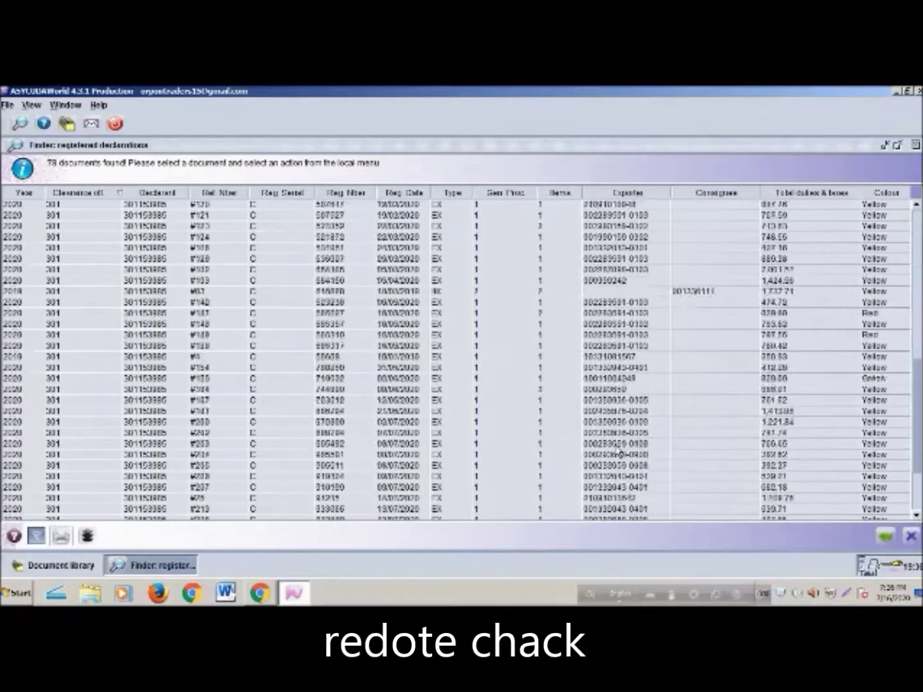
{"action": "scroll", "coordinate": [618, 442], "scroll_direction": "up", "scroll_amount": 7}
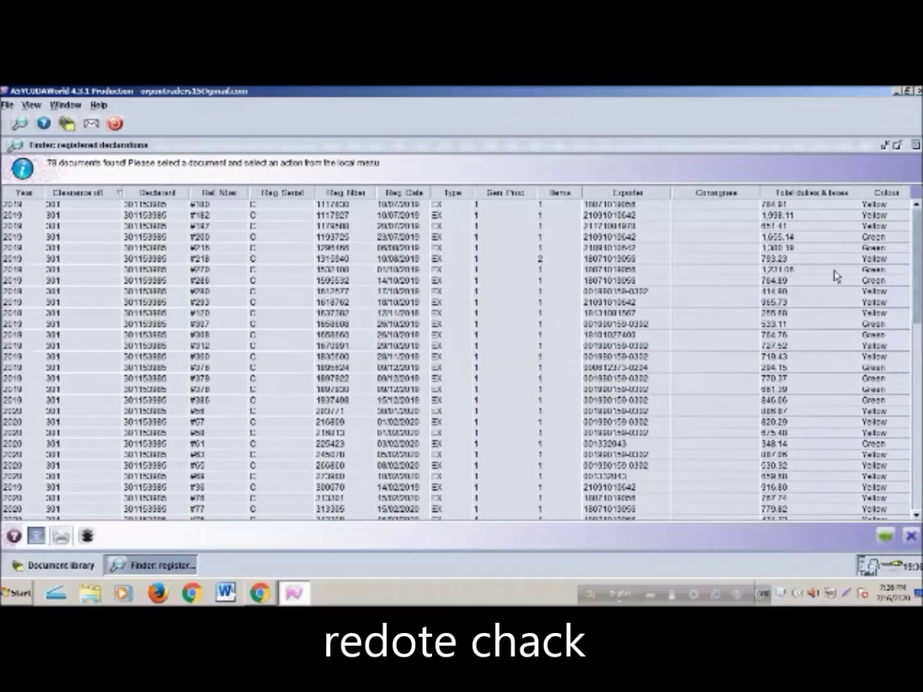
{"action": "scroll", "coordinate": [836, 272], "scroll_direction": "down", "scroll_amount": 10}
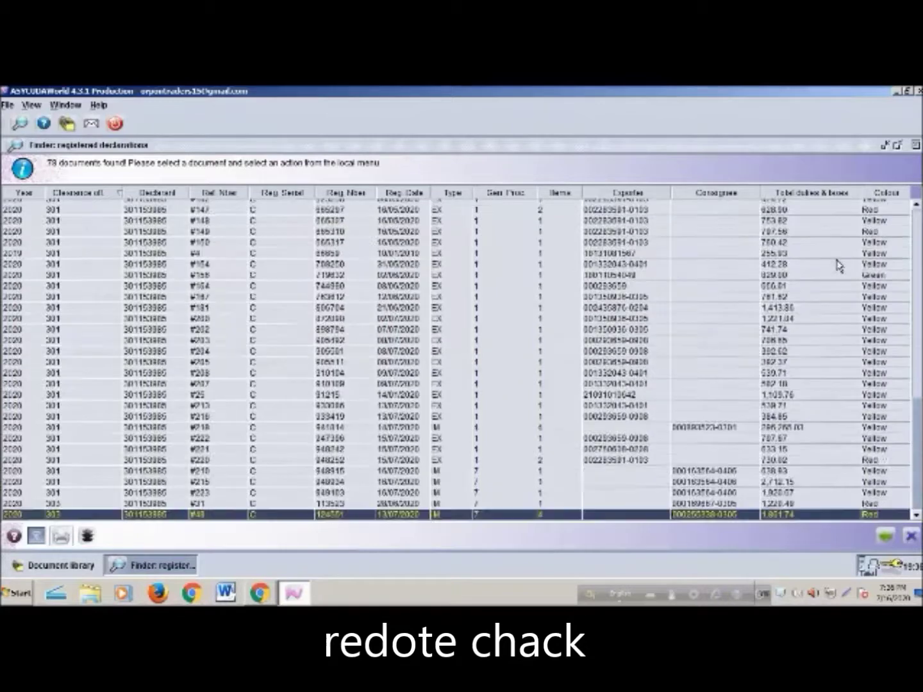
{"action": "left_click", "coordinate": [915, 146]}
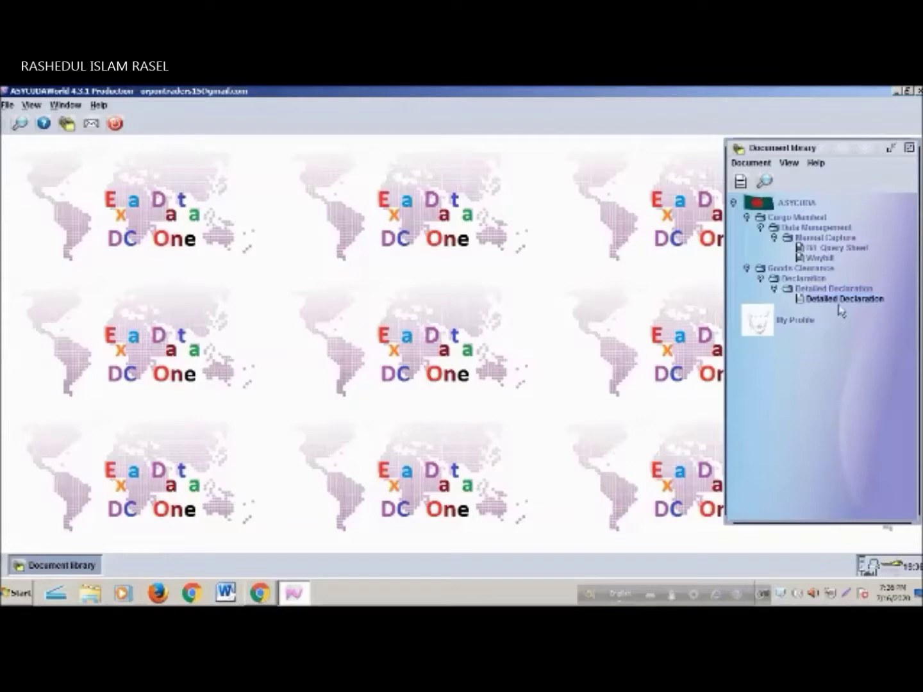
List all registered detailed declarations again from the Document library
{"action": "right_click", "coordinate": [800, 319]}
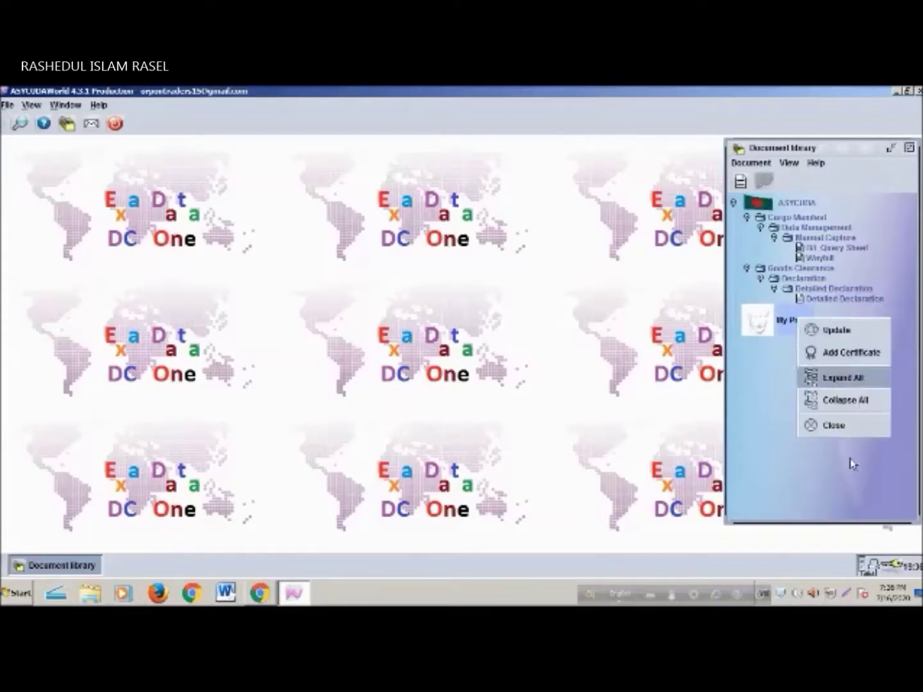
{"action": "left_click", "coordinate": [842, 482]}
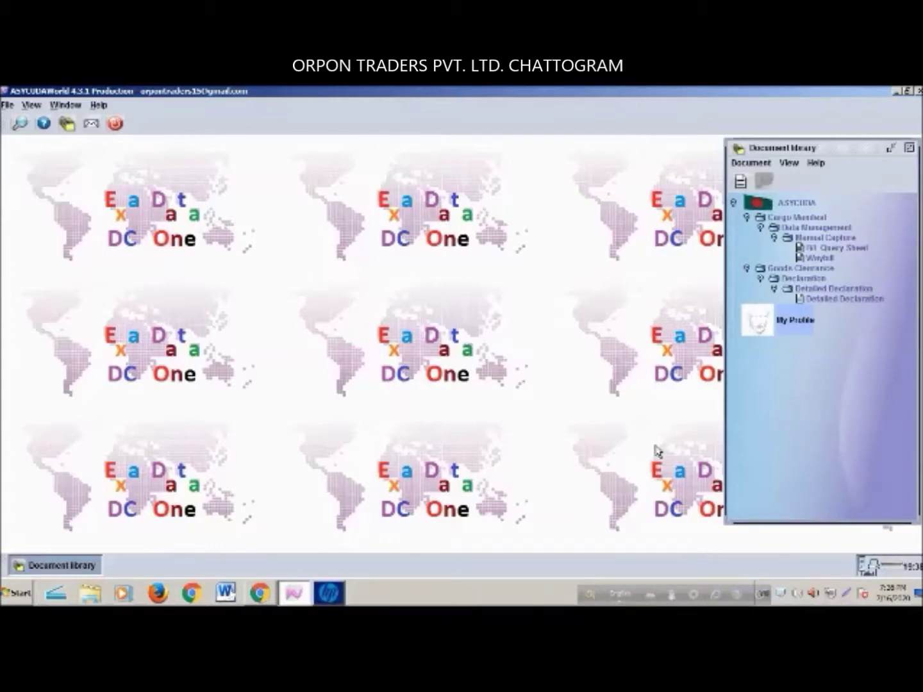
{"action": "right_click", "coordinate": [845, 300]}
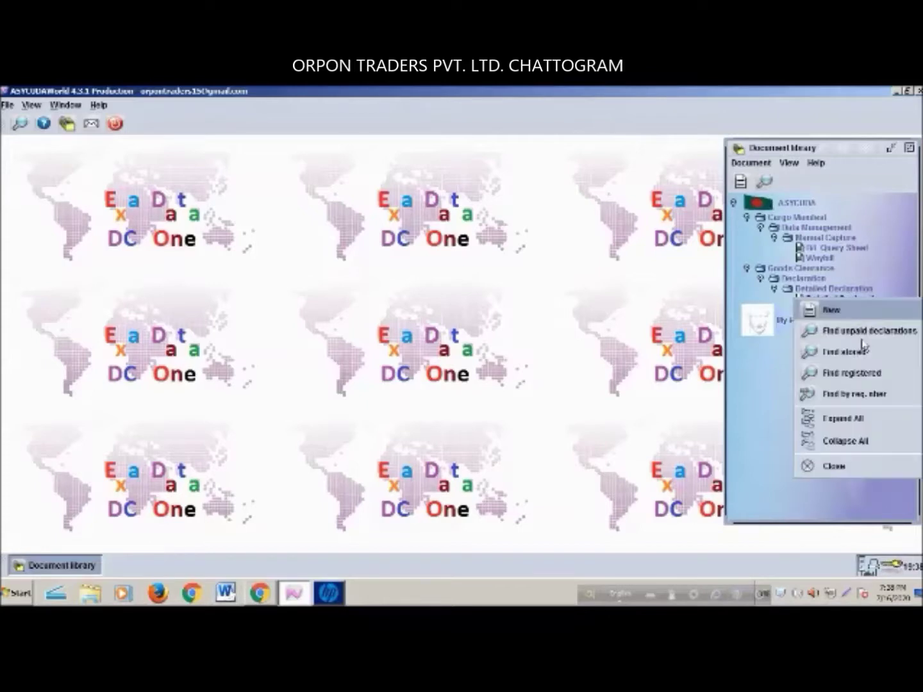
{"action": "left_click", "coordinate": [888, 378]}
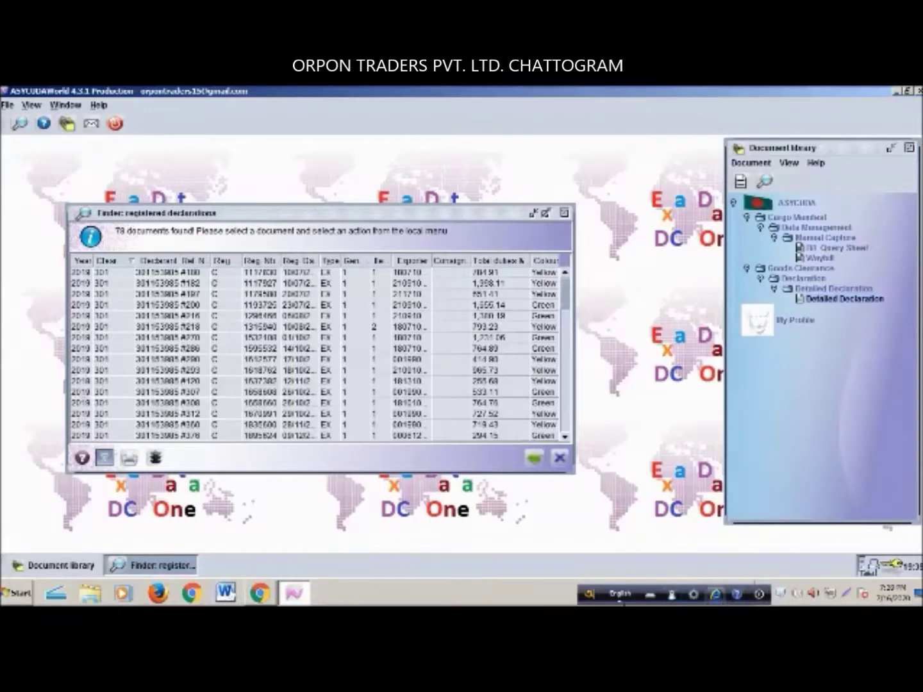
Move the language bar aside, select all 78 declaration rows, and minimize ASYCUDAWorld
{"action": "left_click_drag", "start_coordinate": [599, 597], "coordinate": [497, 597]}
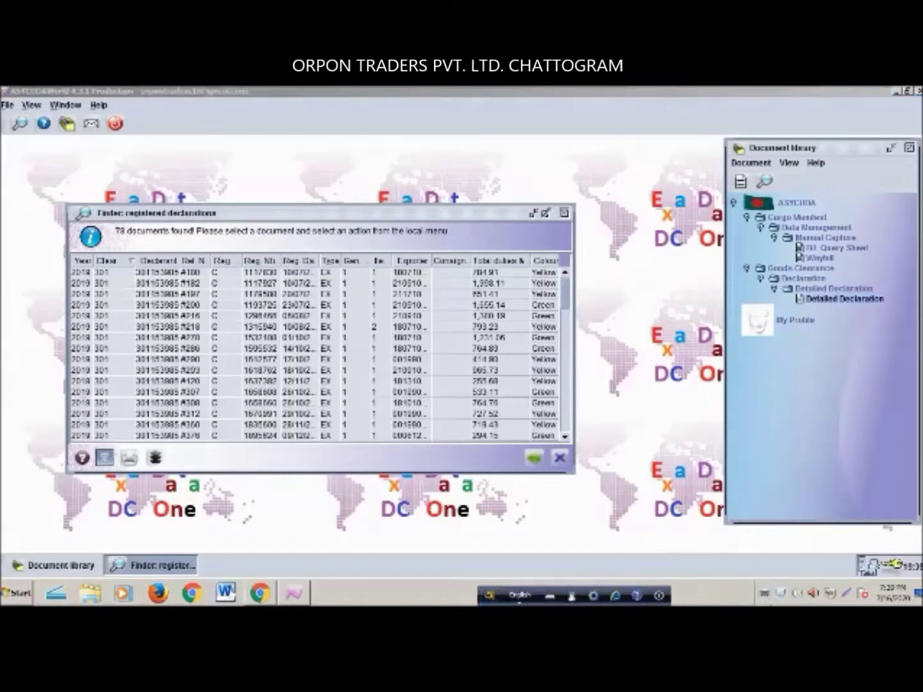
{"action": "left_click", "coordinate": [765, 597]}
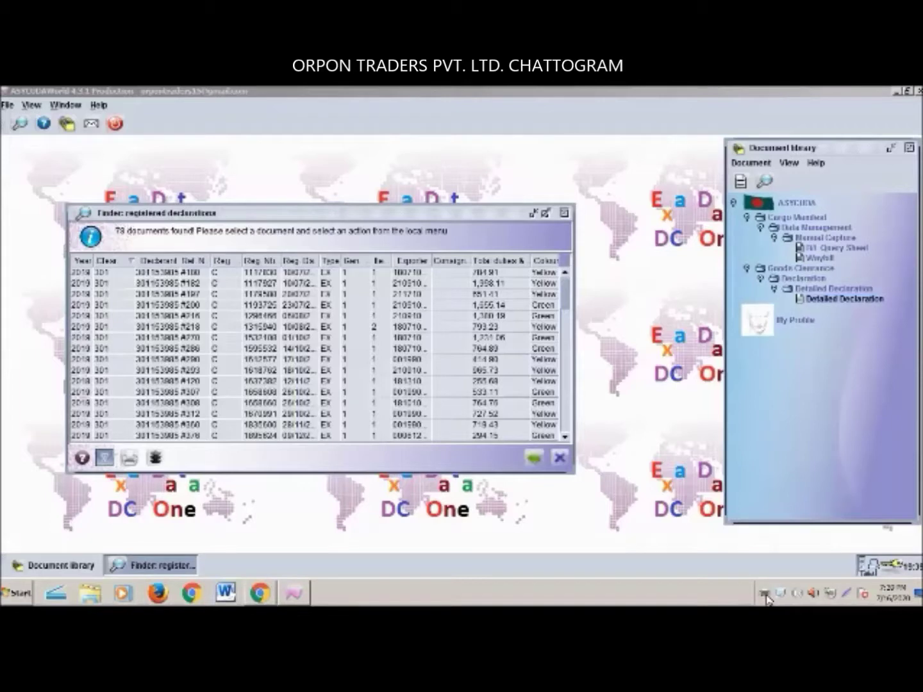
{"action": "left_click", "coordinate": [456, 214]}
{"action": "left_click", "coordinate": [410, 273]}
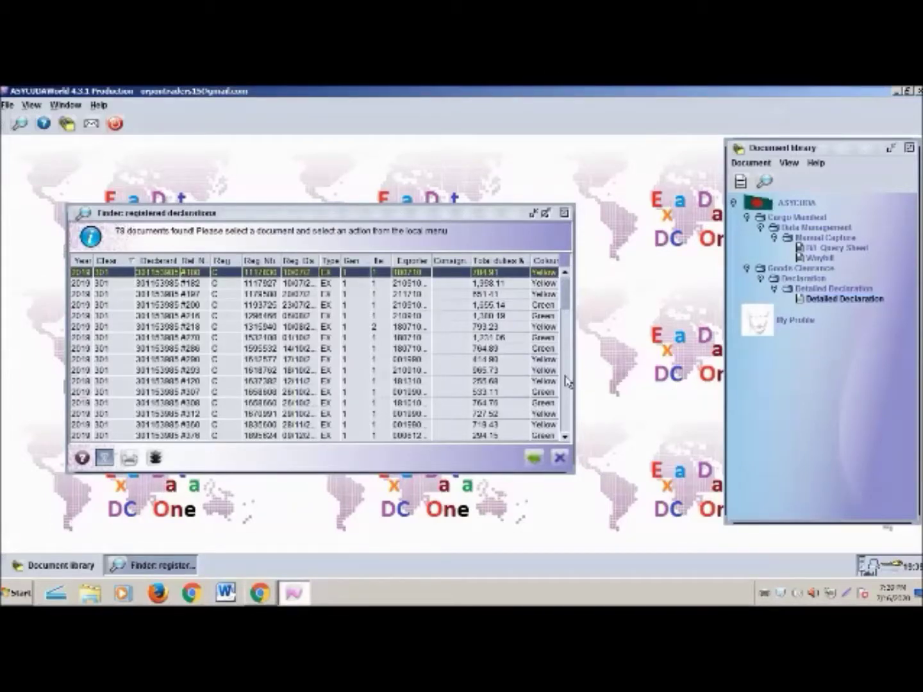
{"action": "key", "text": "ctrl+a"}
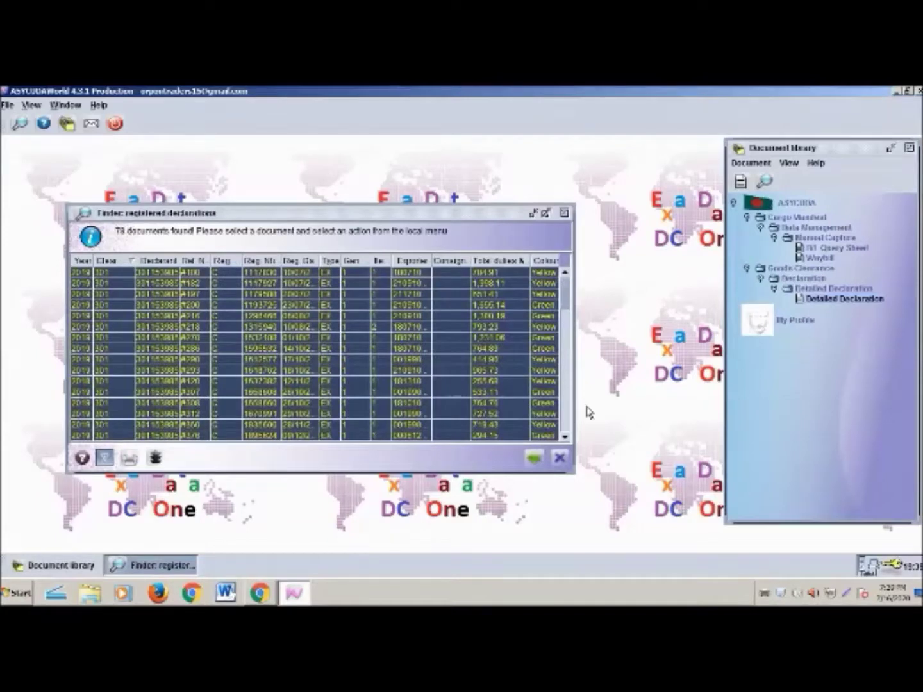
{"action": "left_click", "coordinate": [901, 91]}
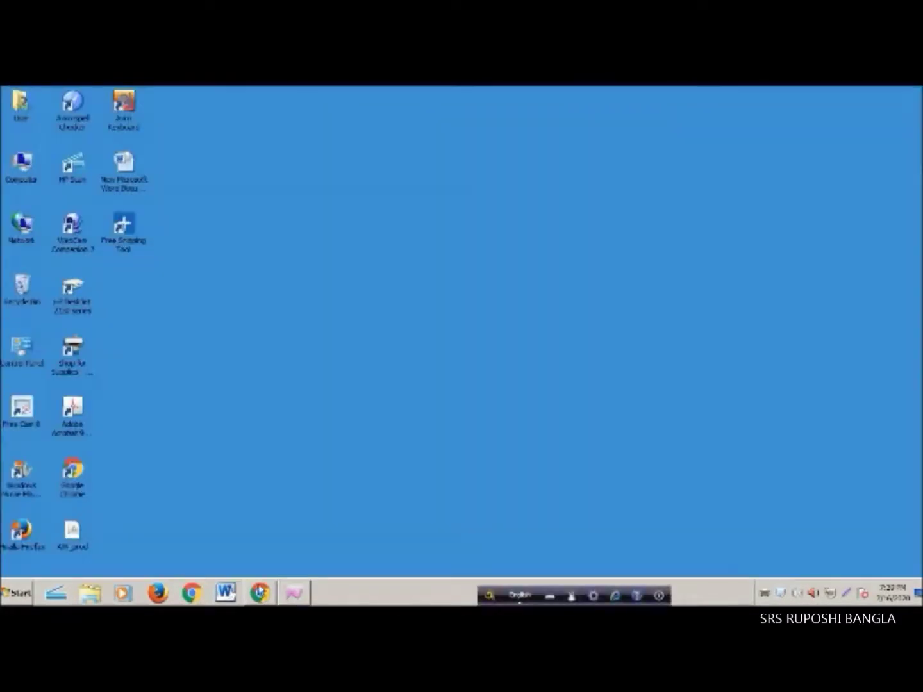
Launch Word maximized and paste the copied declarations list into a new document
{"action": "left_click", "coordinate": [226, 594]}
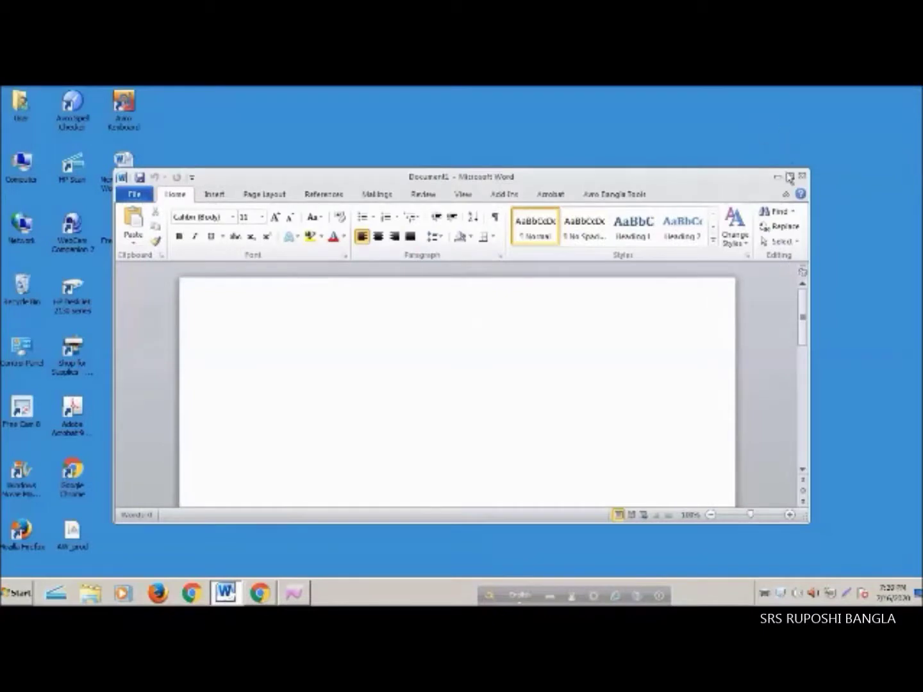
{"action": "left_click", "coordinate": [790, 178]}
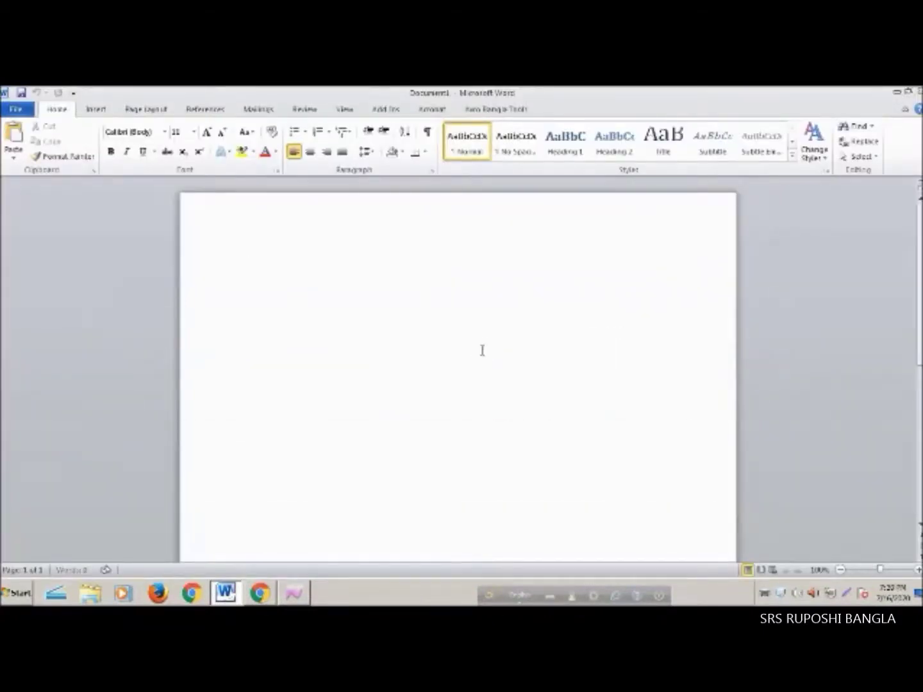
{"action": "key", "text": "ctrl+v"}
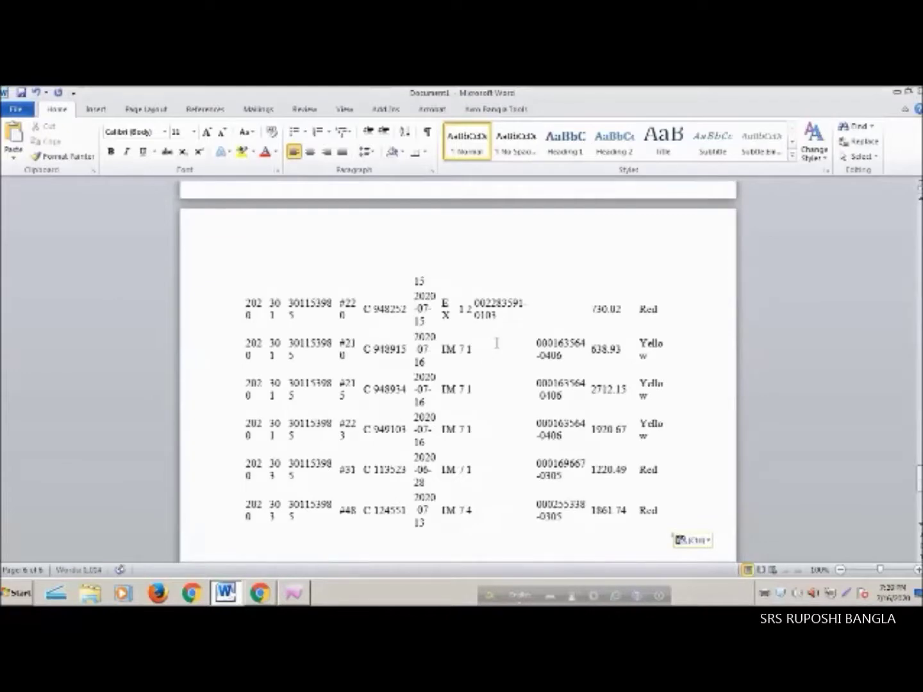
{"action": "scroll", "coordinate": [497, 343], "scroll_direction": "up", "scroll_amount": 10}
{"action": "scroll", "coordinate": [497, 344], "scroll_direction": "up", "scroll_amount": 15}
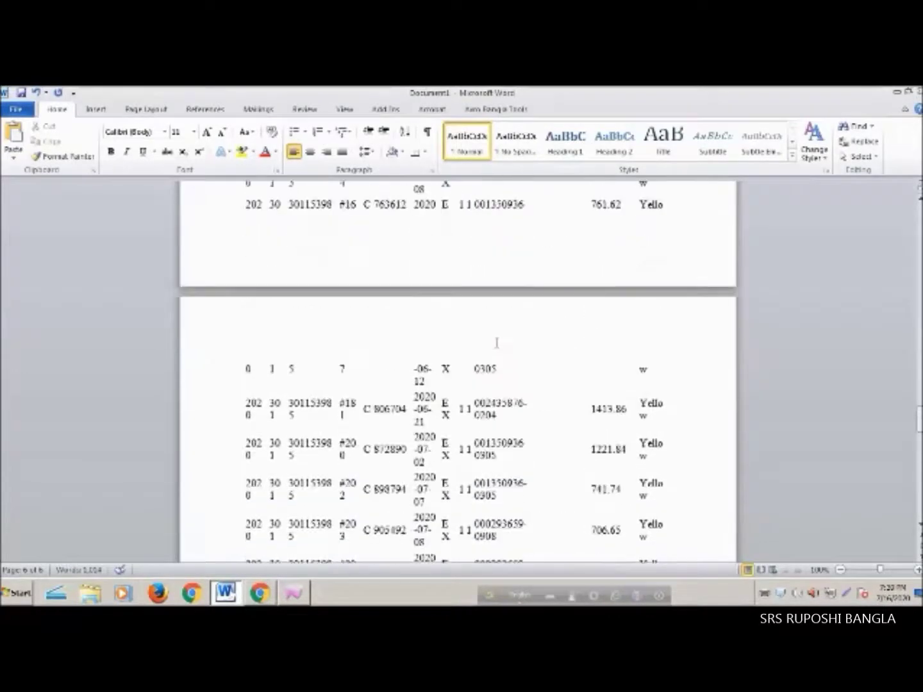
{"action": "scroll", "coordinate": [497, 342], "scroll_direction": "up", "scroll_amount": 20}
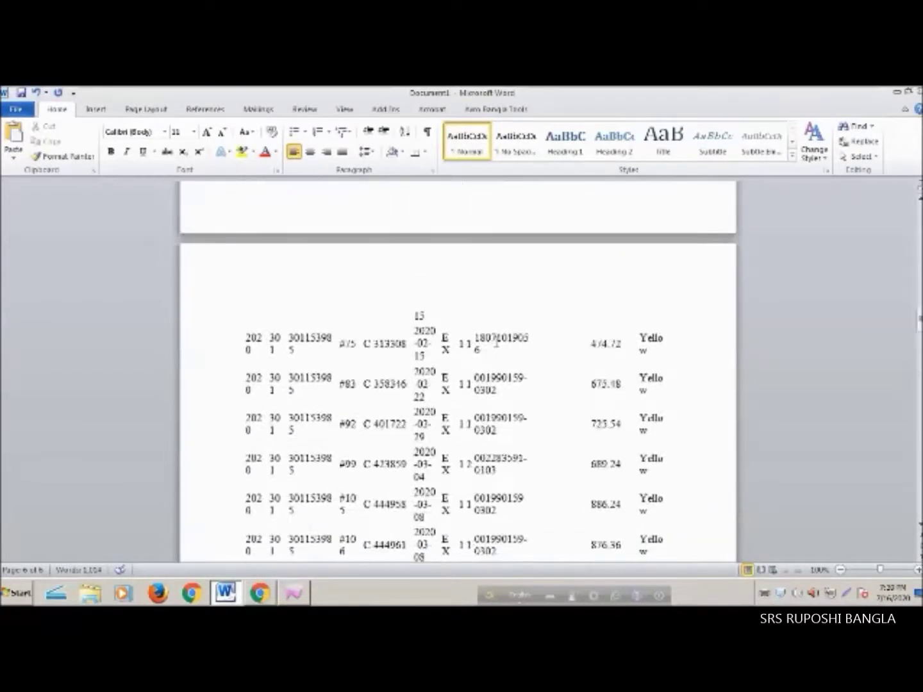
{"action": "scroll", "coordinate": [495, 342], "scroll_direction": "up", "scroll_amount": 5}
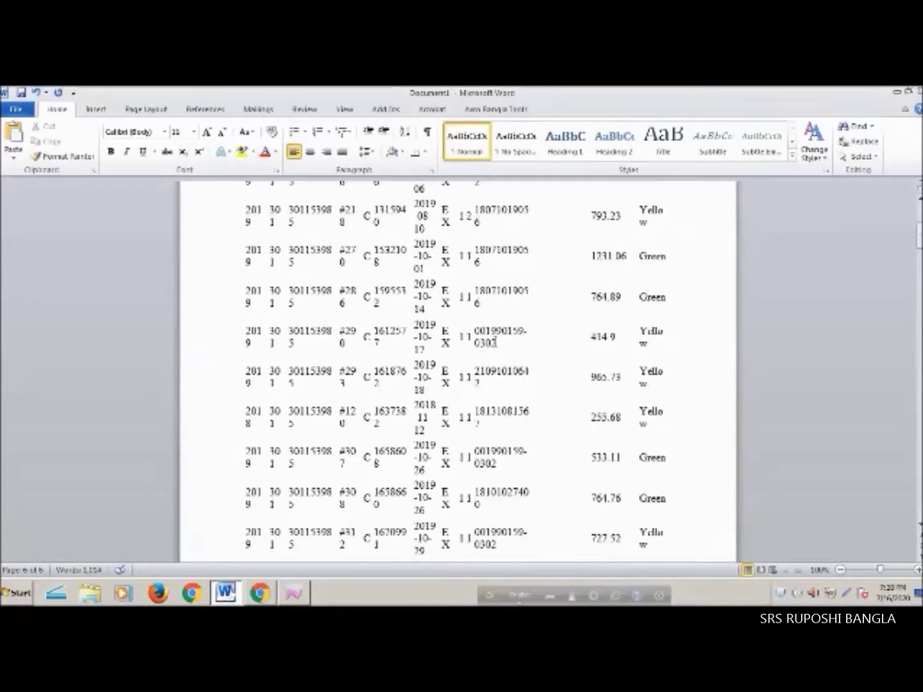
Shrink the whole document's font twice so each declaration row fits on one line
{"action": "key", "text": "ctrl+a"}
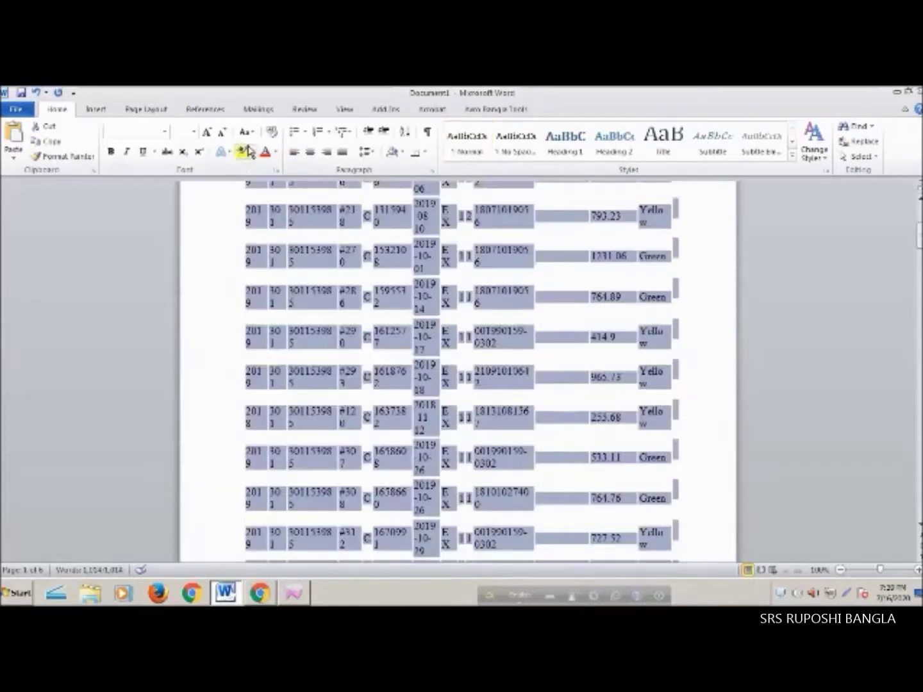
{"action": "left_click", "coordinate": [225, 134]}
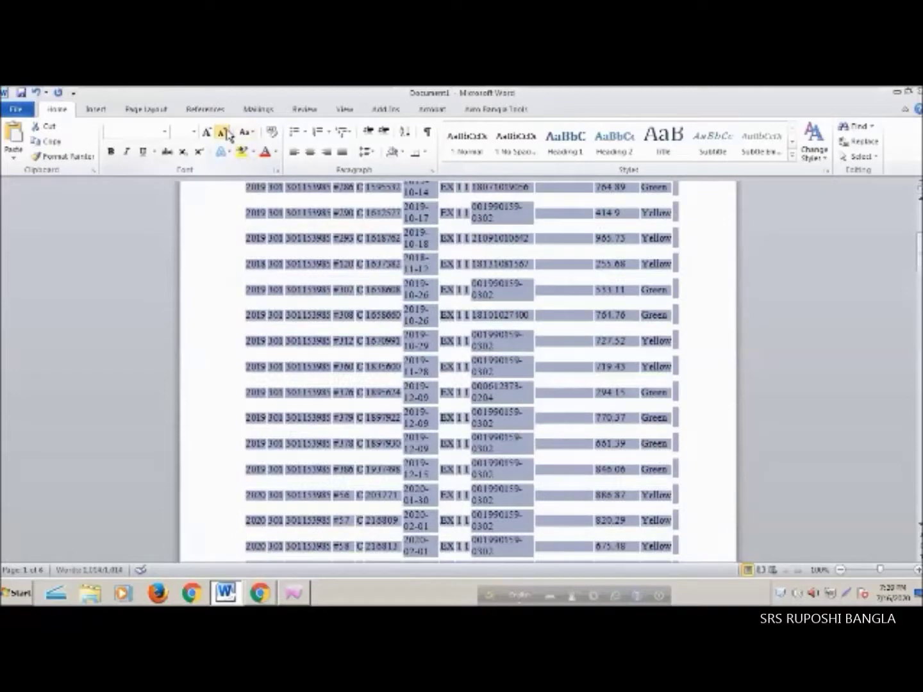
{"action": "left_click", "coordinate": [225, 133]}
{"action": "scroll", "coordinate": [703, 295], "scroll_direction": "up", "scroll_amount": 3}
{"action": "scroll", "coordinate": [702, 295], "scroll_direction": "down", "scroll_amount": 20}
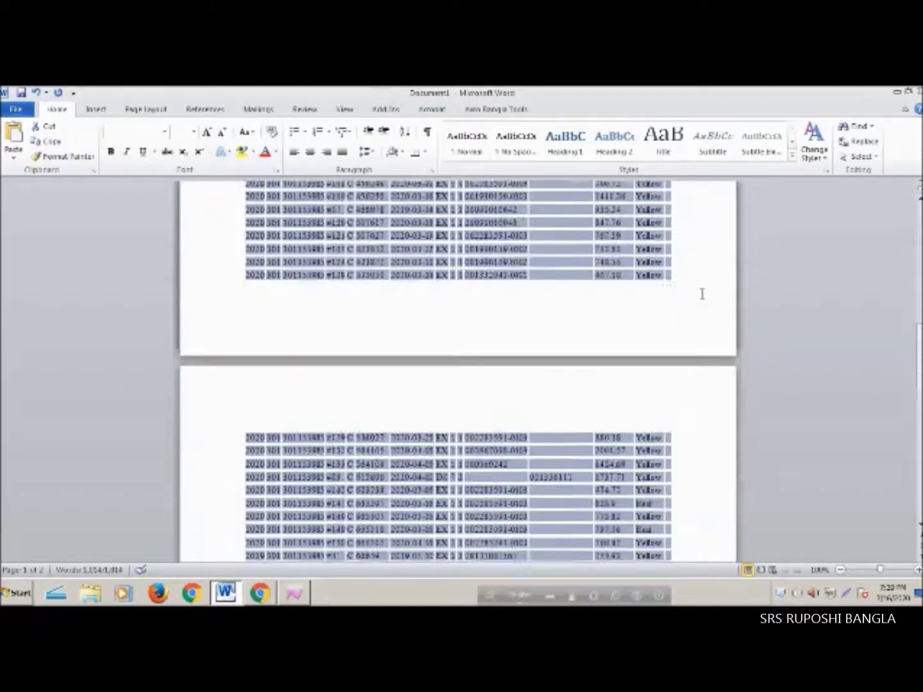
{"action": "left_click", "coordinate": [446, 423]}
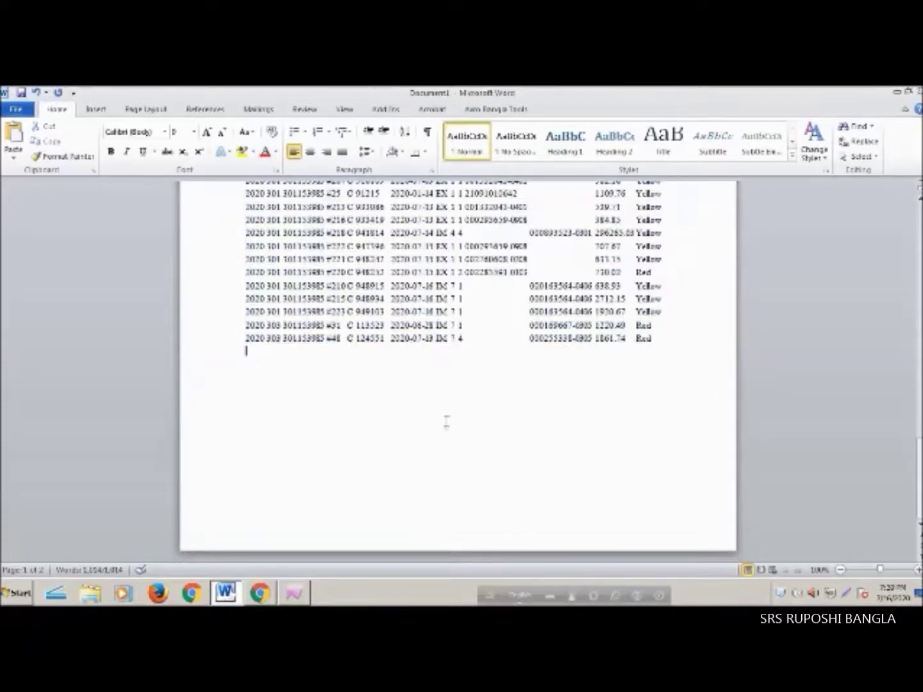
{"action": "scroll", "coordinate": [666, 363], "scroll_direction": "up", "scroll_amount": 3}
{"action": "scroll", "coordinate": [667, 363], "scroll_direction": "up", "scroll_amount": 12}
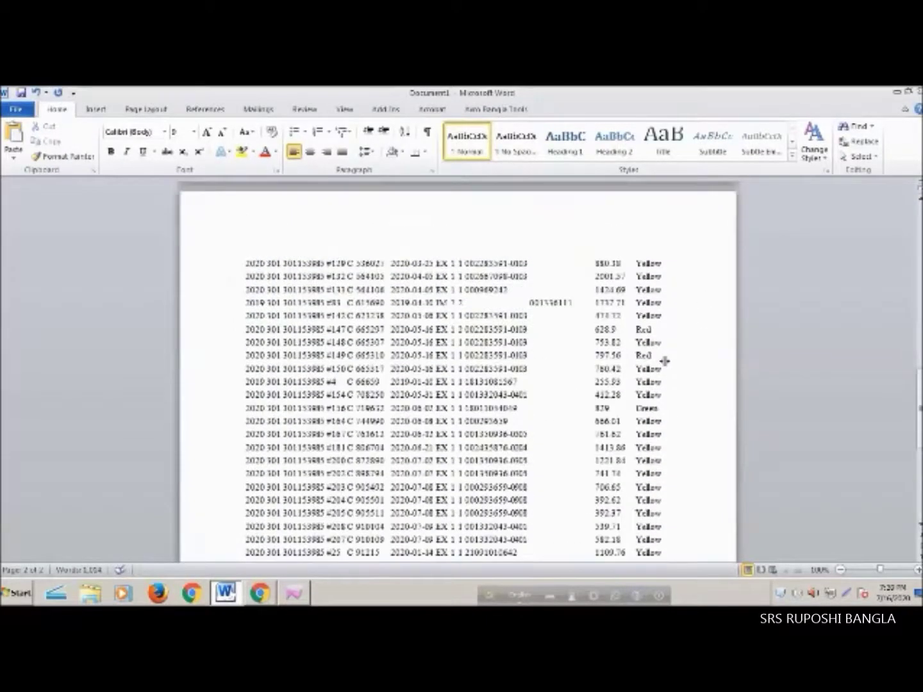
{"action": "scroll", "coordinate": [666, 361], "scroll_direction": "up", "scroll_amount": 4}
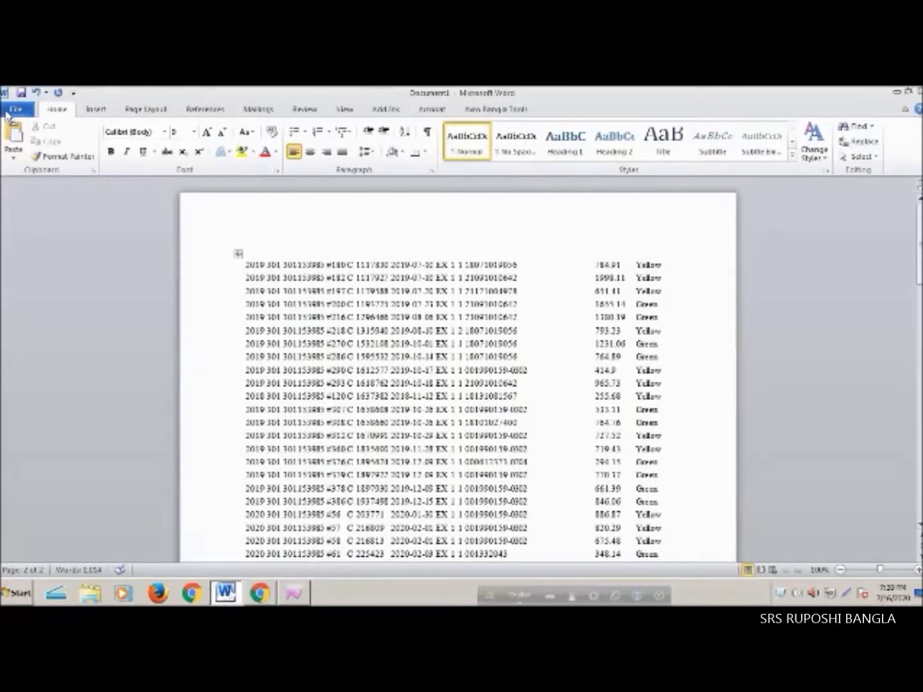
Choose the Documents library as the Save As location for the exported list
{"action": "left_click", "coordinate": [14, 110]}
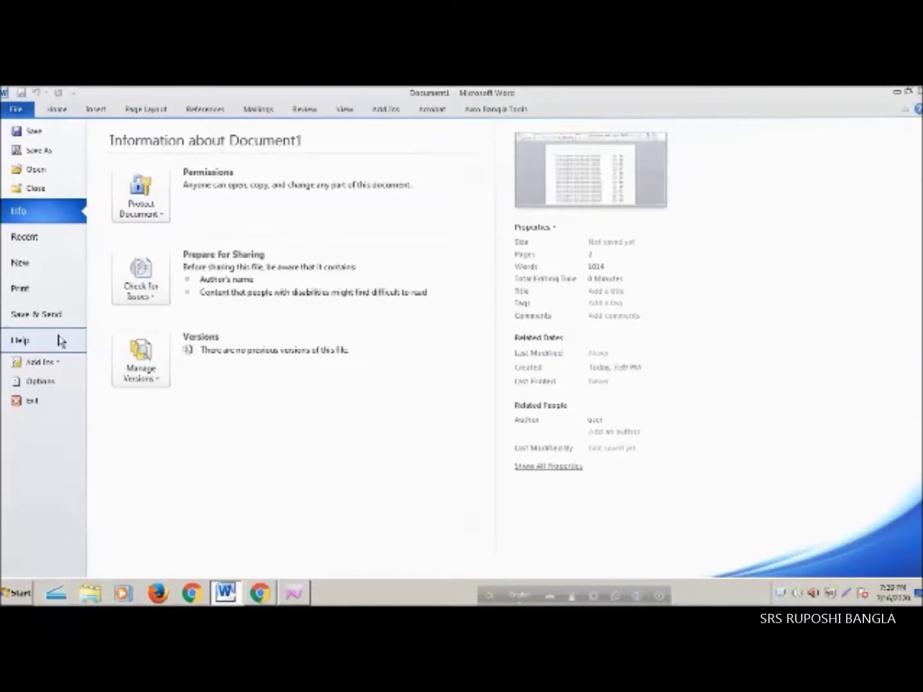
{"action": "left_click", "coordinate": [39, 152]}
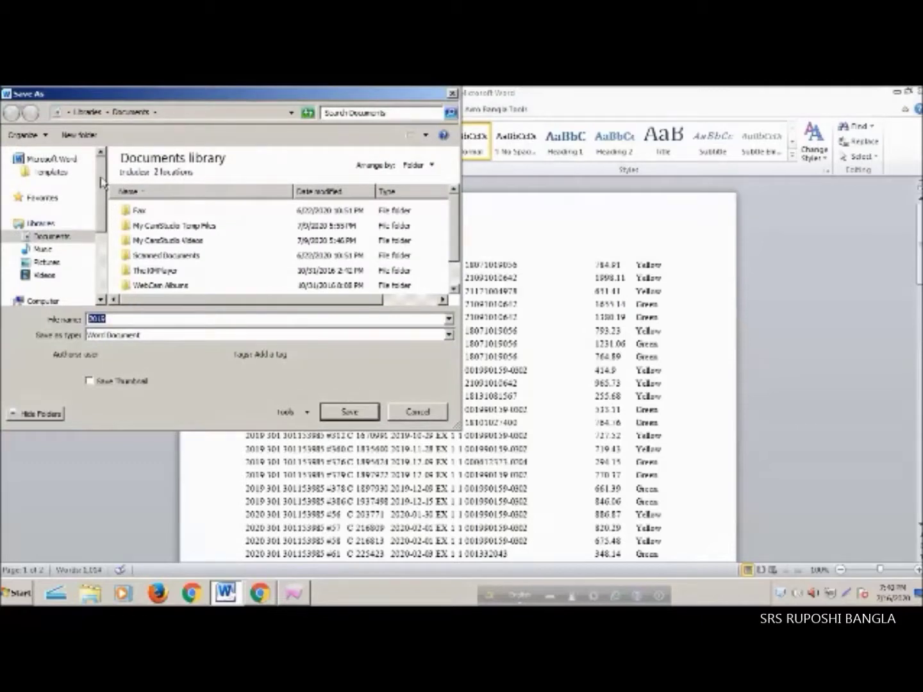
{"action": "left_click_drag", "start_coordinate": [101, 193], "coordinate": [109, 218]}
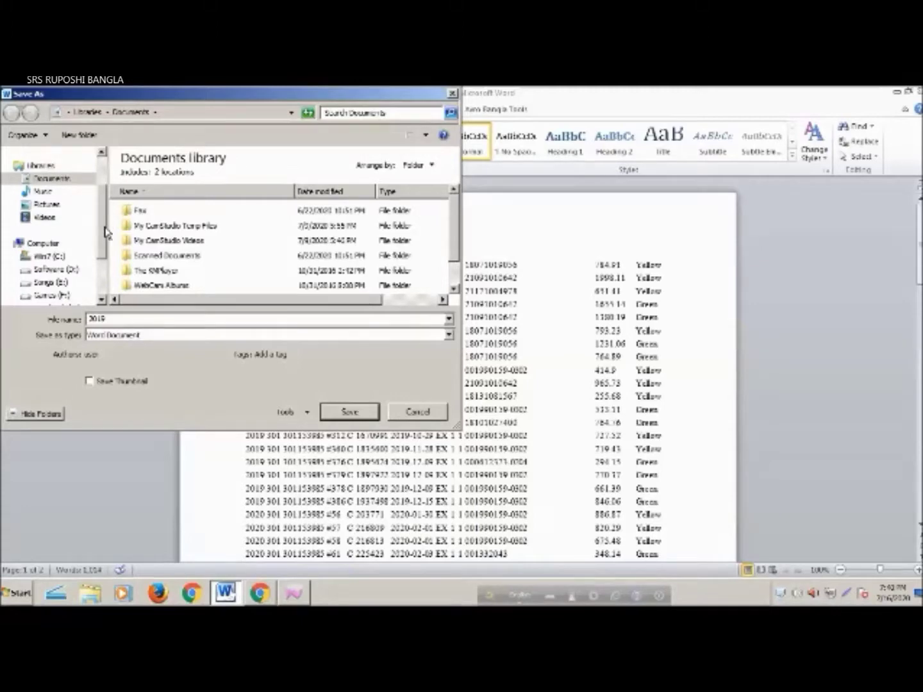
{"action": "left_click_drag", "start_coordinate": [105, 229], "coordinate": [107, 237]}
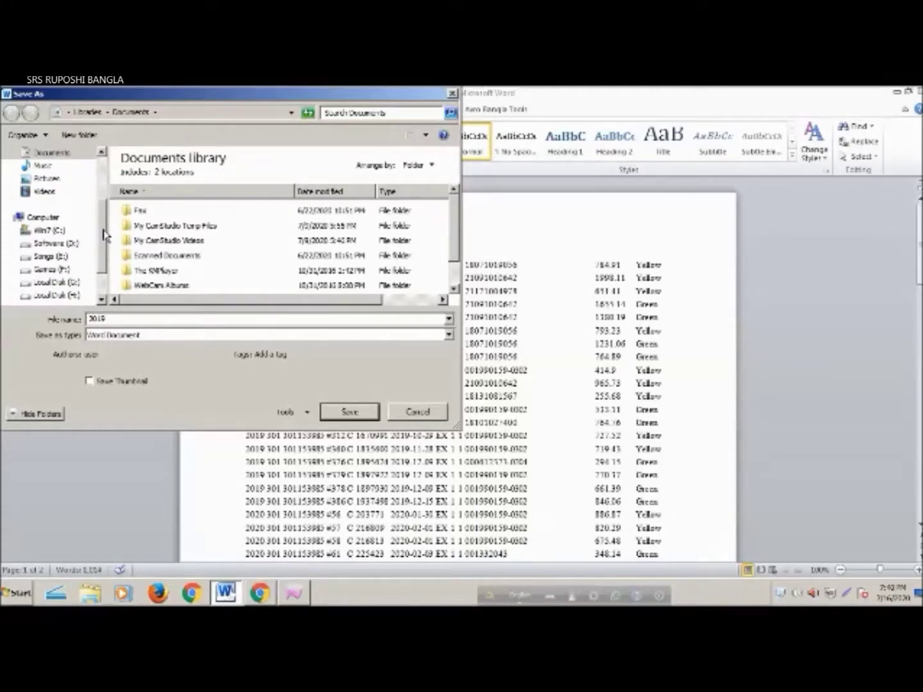
{"action": "left_click_drag", "start_coordinate": [102, 226], "coordinate": [101, 245]}
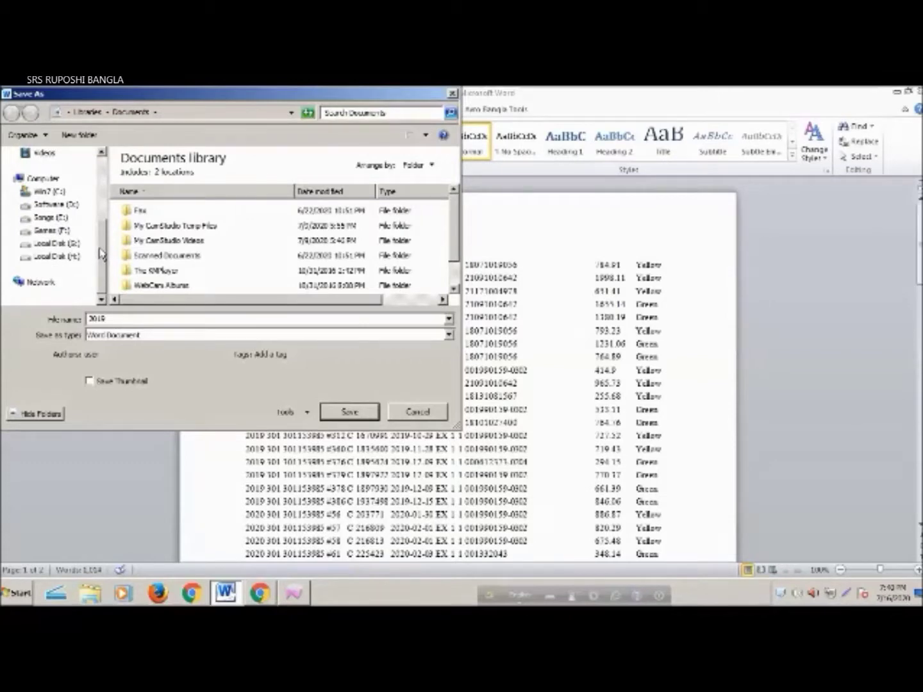
{"action": "left_click_drag", "start_coordinate": [101, 248], "coordinate": [109, 193]}
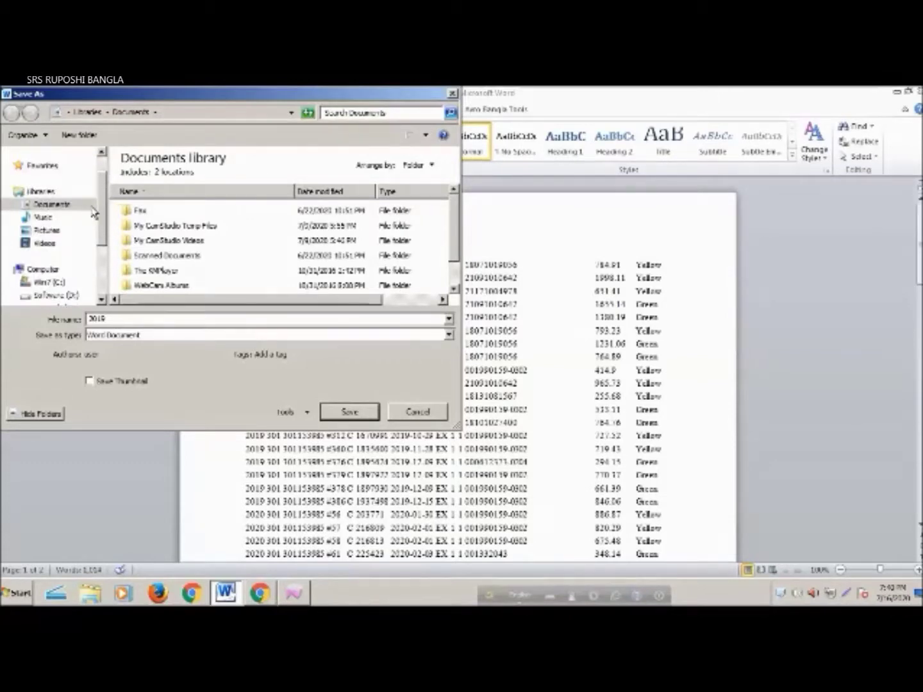
{"action": "left_click", "coordinate": [43, 269]}
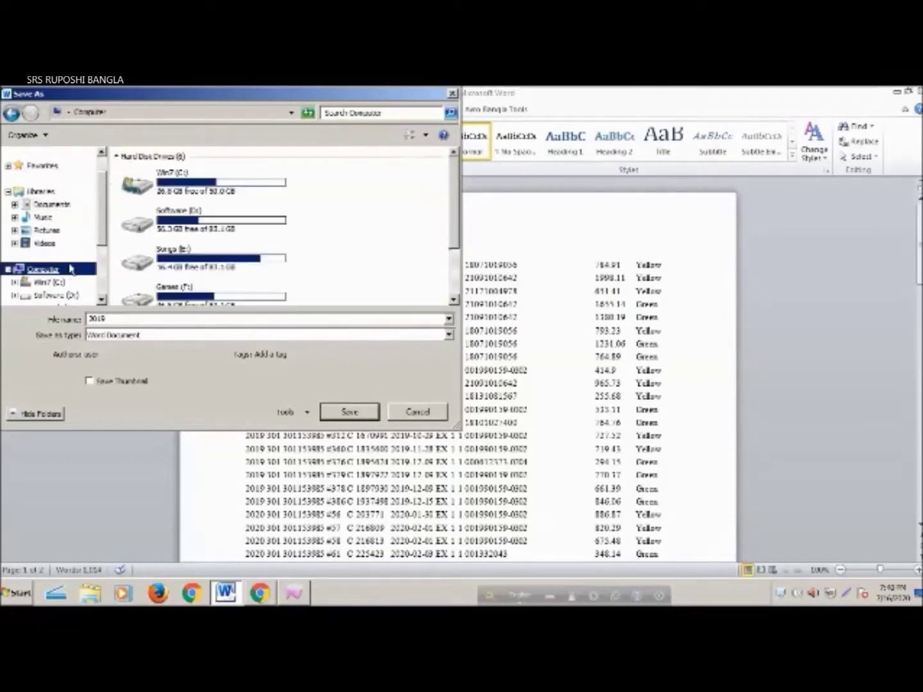
{"action": "left_click", "coordinate": [51, 205]}
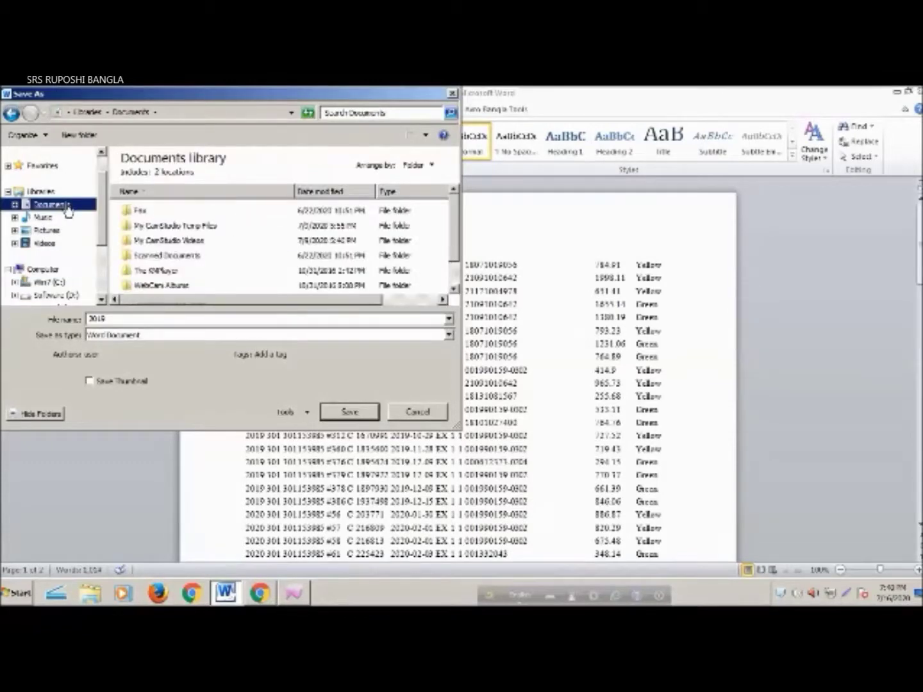
Save it as a Word Document named 'list'
{"action": "left_click", "coordinate": [193, 337]}
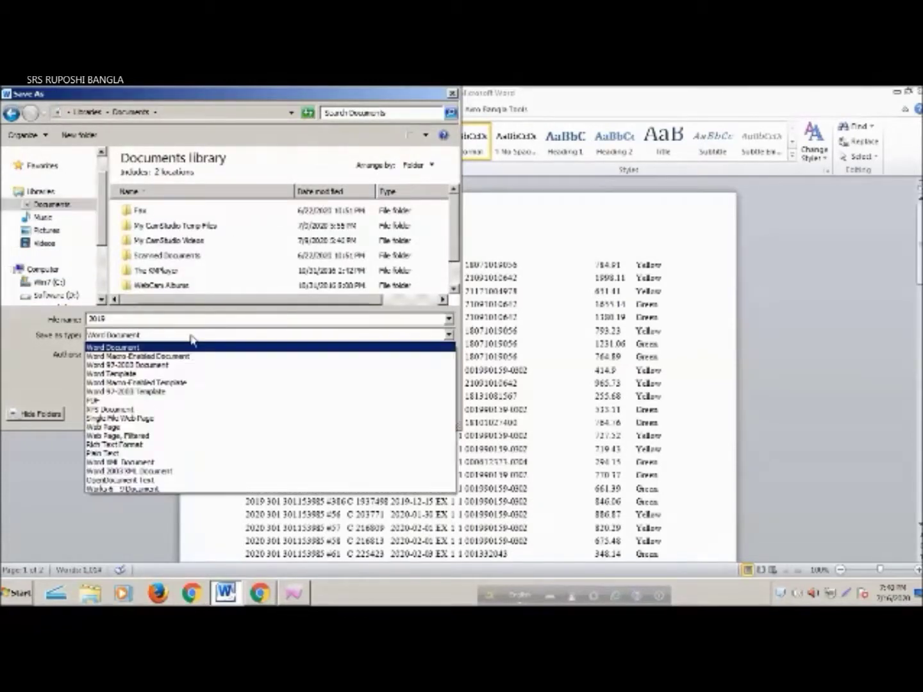
{"action": "left_click", "coordinate": [191, 340]}
{"action": "double_click", "coordinate": [184, 319]}
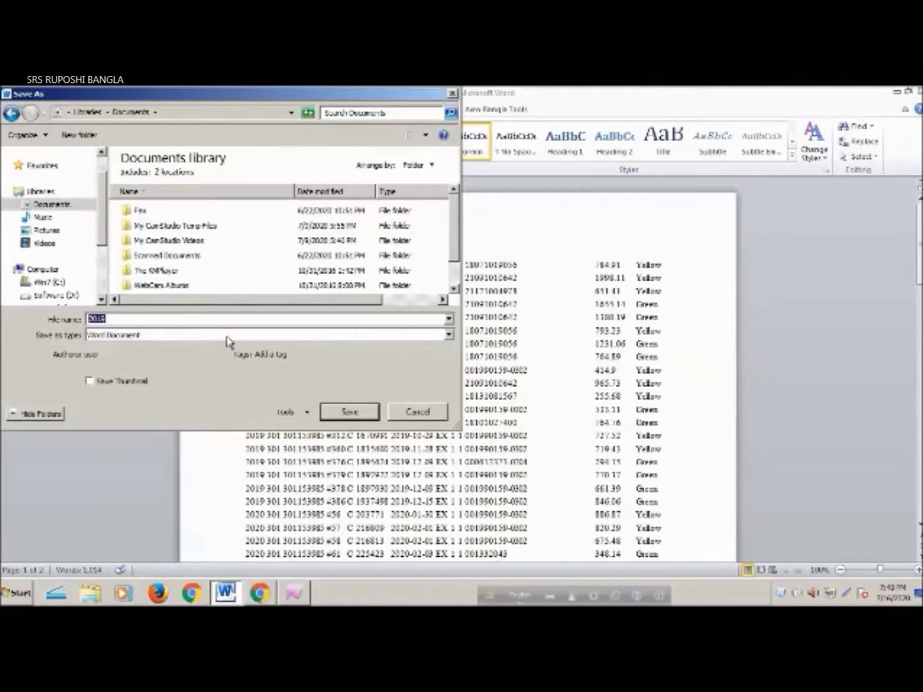
{"action": "key", "text": "BackSpace"}
{"action": "left_click", "coordinate": [361, 415]}
Reopen the saved 'list' document from My Documents in a maximized Word window
{"action": "left_click", "coordinate": [918, 91]}
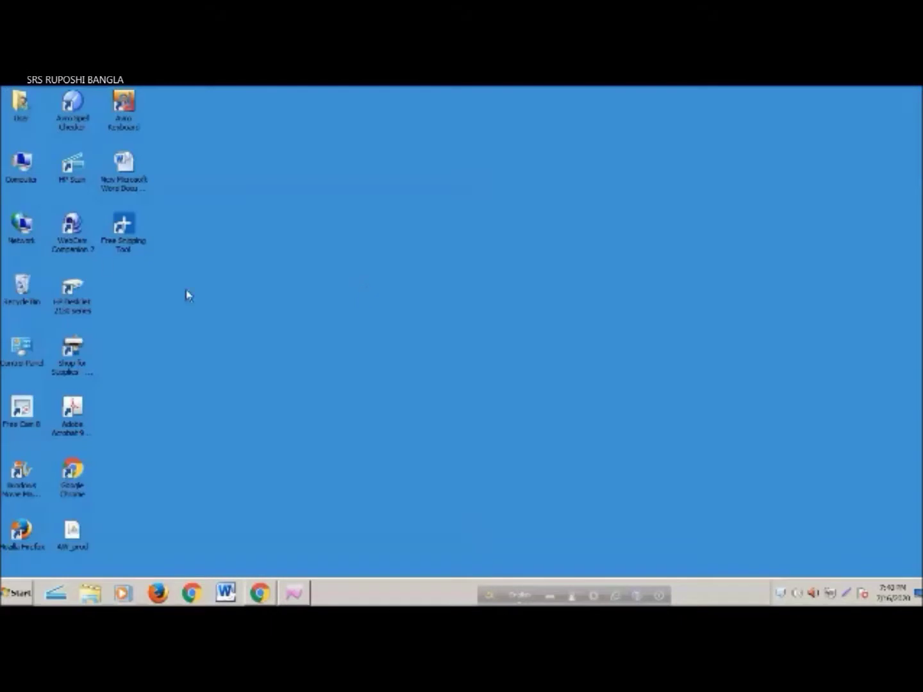
{"action": "double_click", "coordinate": [21, 102]}
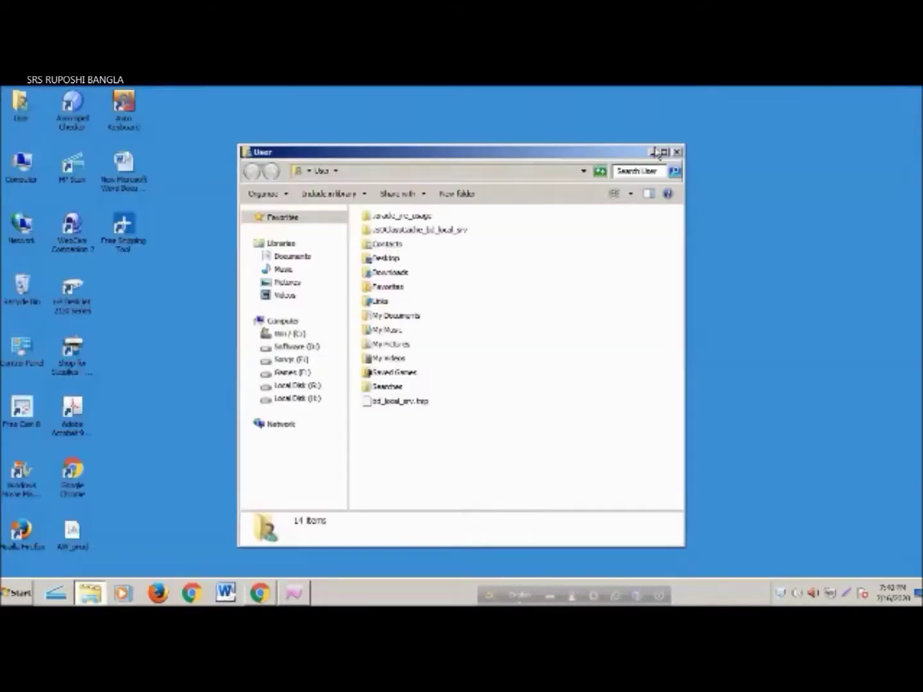
{"action": "left_click", "coordinate": [657, 152]}
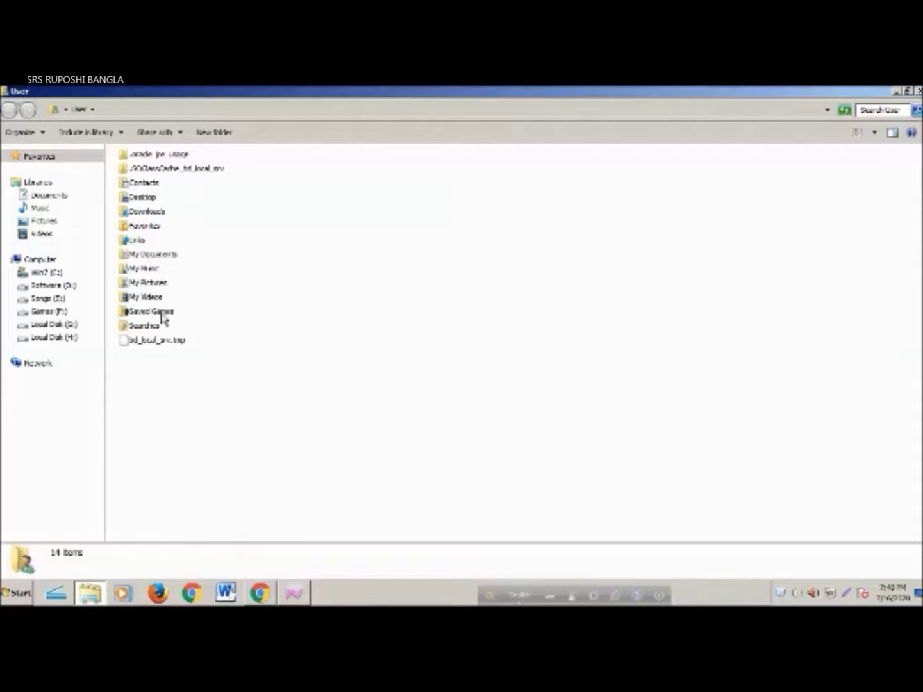
{"action": "double_click", "coordinate": [162, 255]}
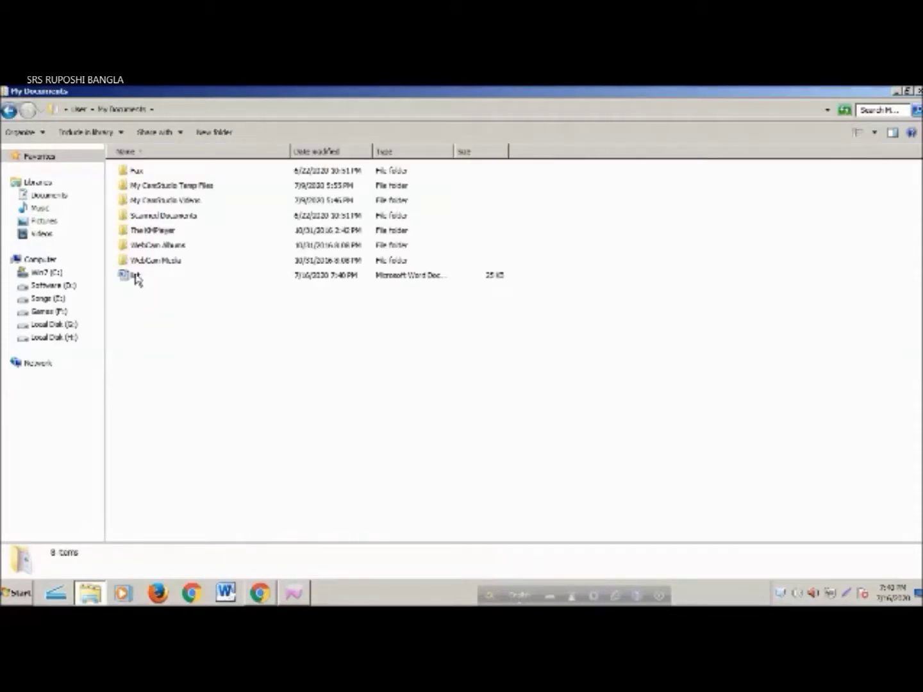
{"action": "double_click", "coordinate": [134, 277]}
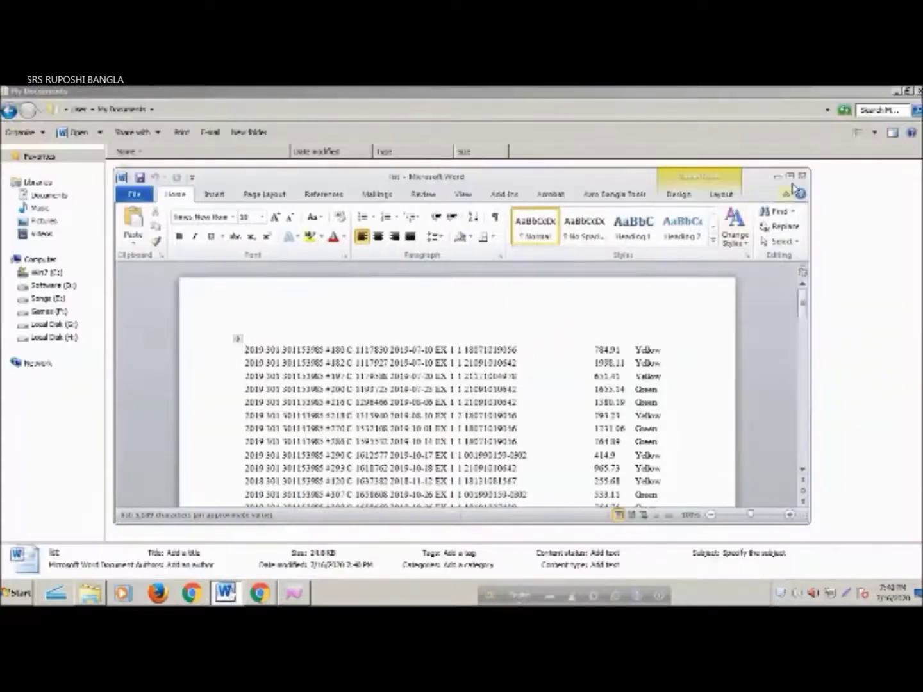
{"action": "left_click", "coordinate": [789, 176]}
Print all pages of the list document
{"action": "scroll", "coordinate": [606, 291], "scroll_direction": "down", "scroll_amount": 15}
{"action": "scroll", "coordinate": [605, 291], "scroll_direction": "down", "scroll_amount": 20}
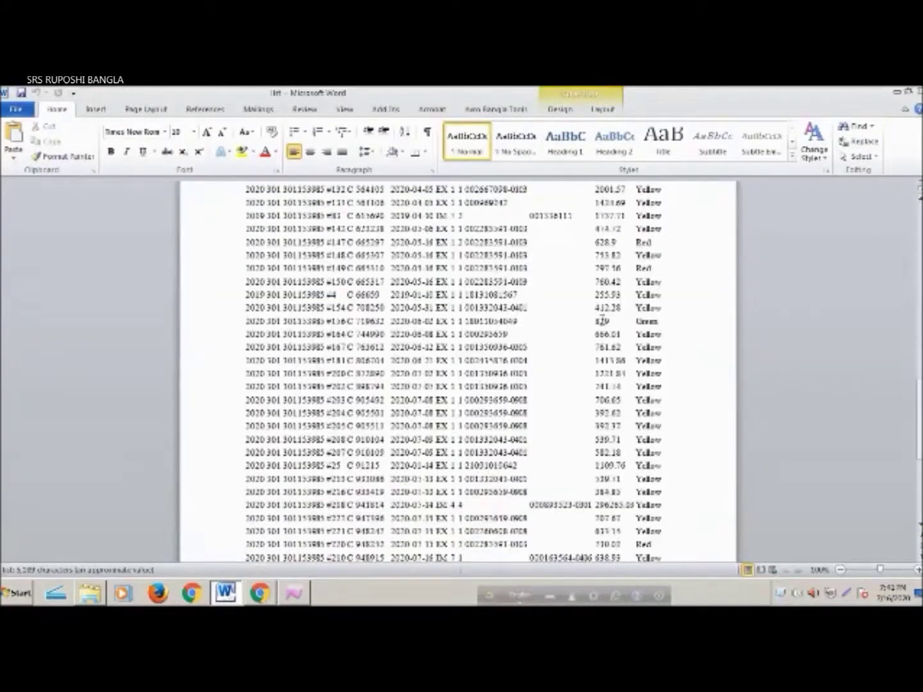
{"action": "scroll", "coordinate": [599, 357], "scroll_direction": "up", "scroll_amount": 6}
{"action": "scroll", "coordinate": [599, 357], "scroll_direction": "up", "scroll_amount": 20}
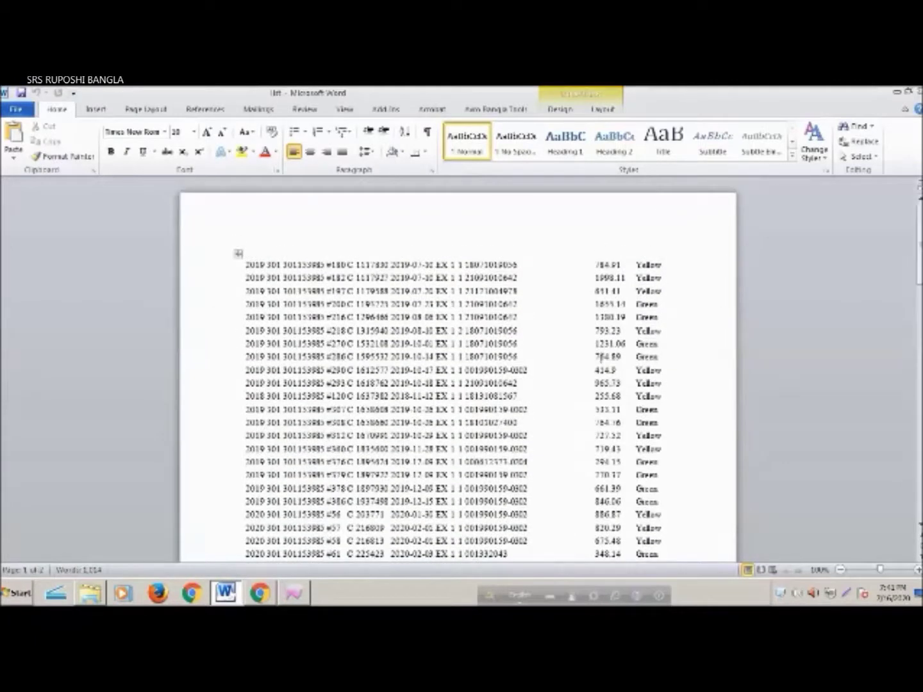
{"action": "key", "text": "ctrl+p"}
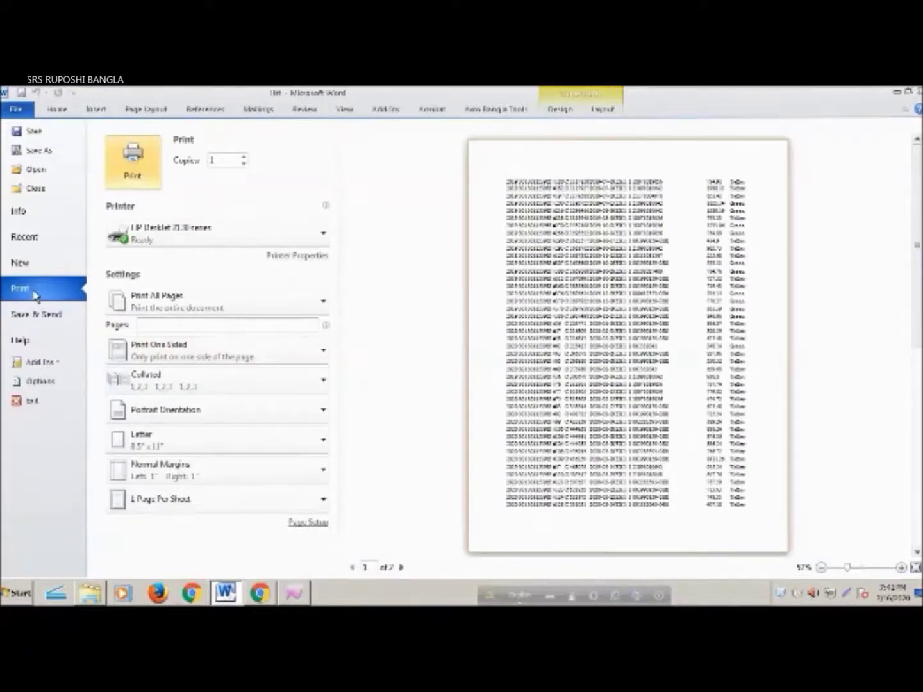
{"action": "left_click", "coordinate": [143, 178]}
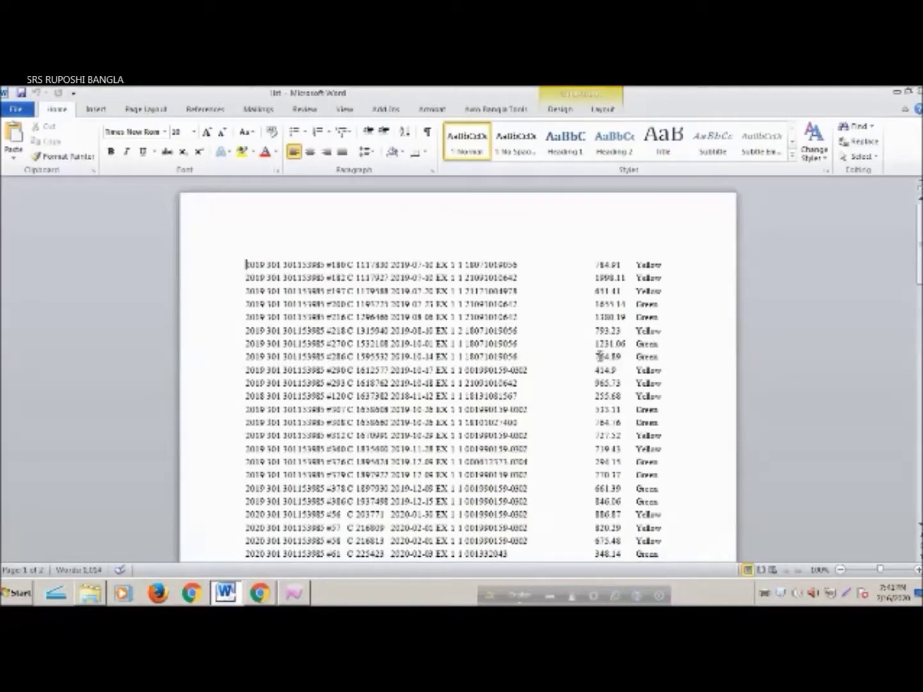
Scroll through both pages of the list table, then close the Word document
{"action": "scroll", "coordinate": [598, 356], "scroll_direction": "down", "scroll_amount": 15}
{"action": "scroll", "coordinate": [600, 355], "scroll_direction": "down", "scroll_amount": 5}
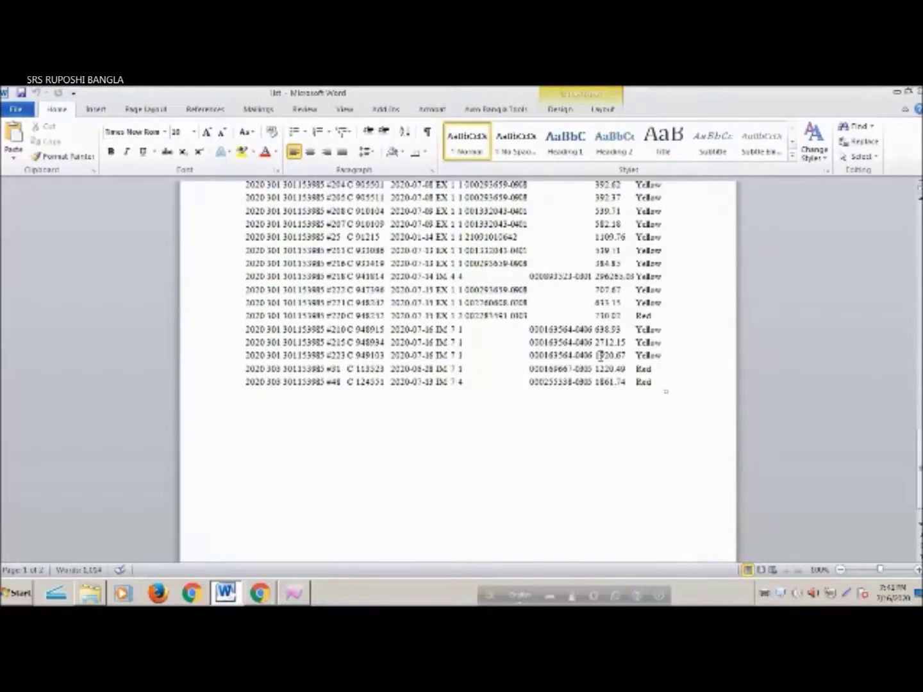
{"action": "scroll", "coordinate": [601, 356], "scroll_direction": "up", "scroll_amount": 15}
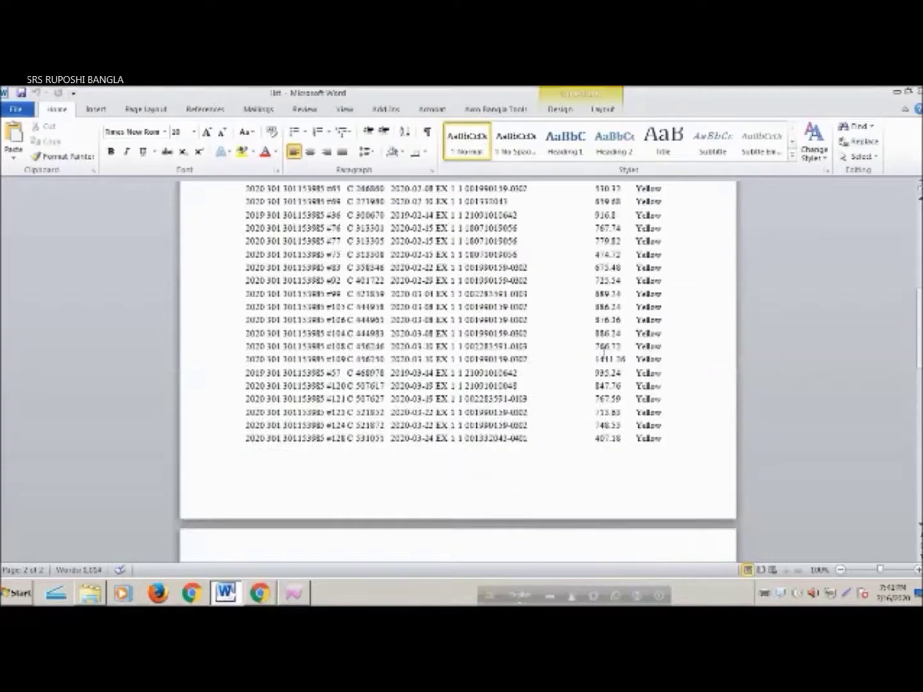
{"action": "scroll", "coordinate": [603, 352], "scroll_direction": "up", "scroll_amount": 5}
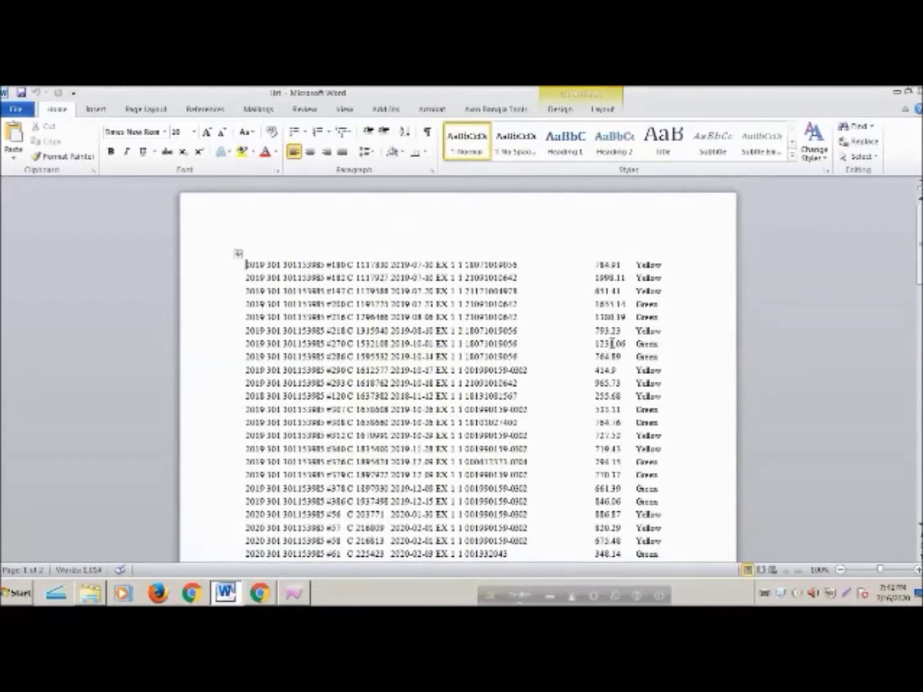
{"action": "scroll", "coordinate": [614, 344], "scroll_direction": "down", "scroll_amount": 12}
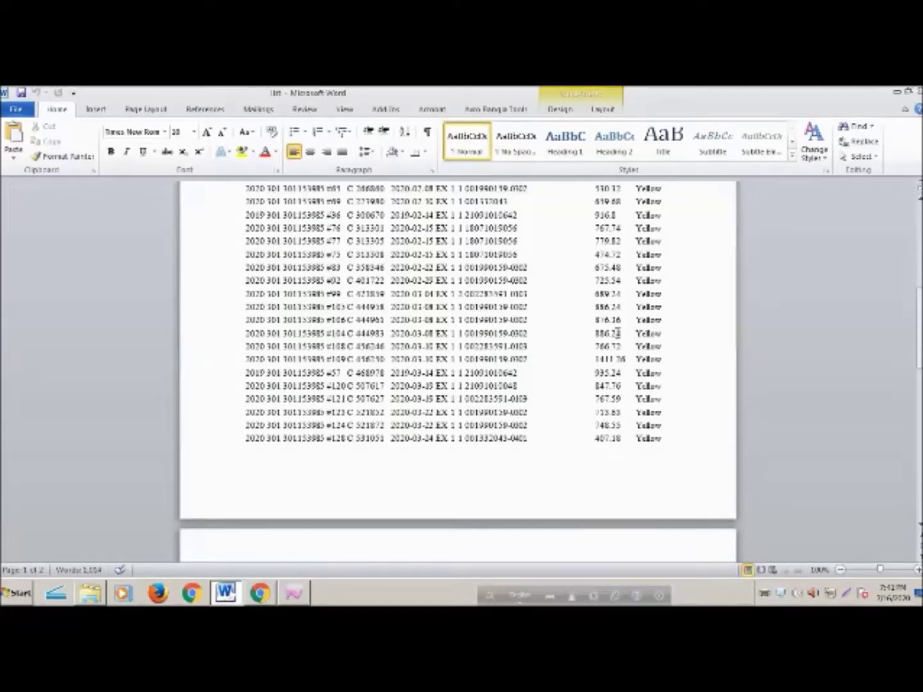
{"action": "left_click", "coordinate": [917, 91]}
Close the My Documents folder and the earlier registered declarations results in ASYCUDAWorld
{"action": "left_click", "coordinate": [917, 91]}
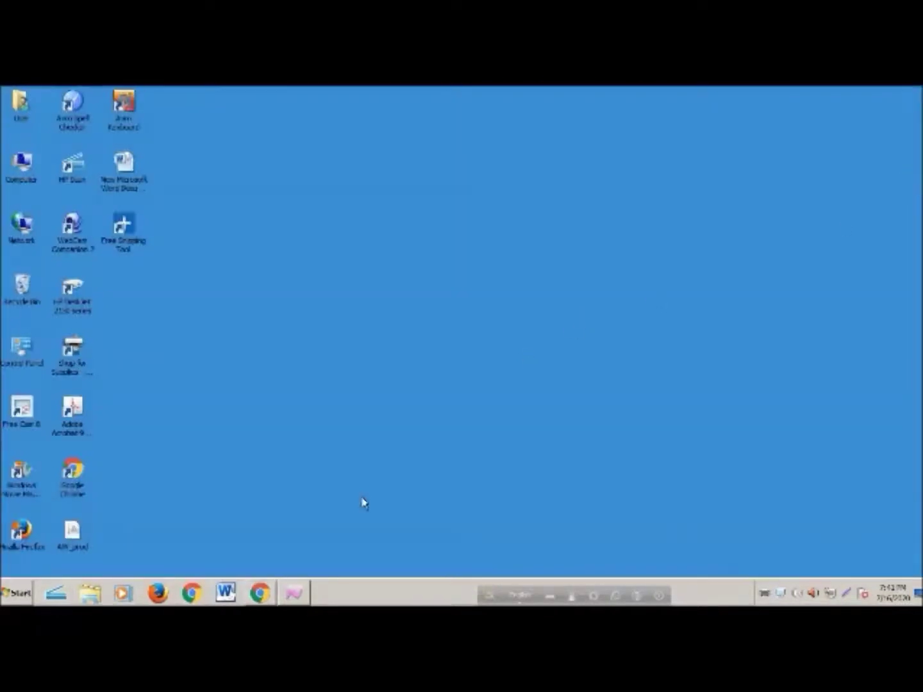
{"action": "key", "text": "alt+Tab"}
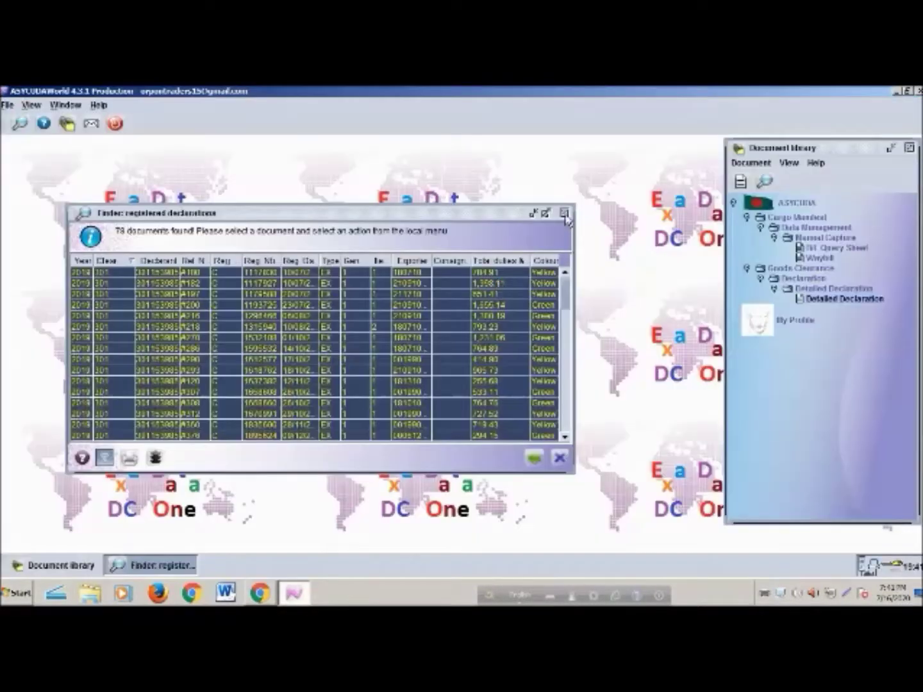
{"action": "left_click", "coordinate": [562, 211]}
Find declaration 111/830 by exact registration number and open it in view mode
{"action": "right_click", "coordinate": [822, 301]}
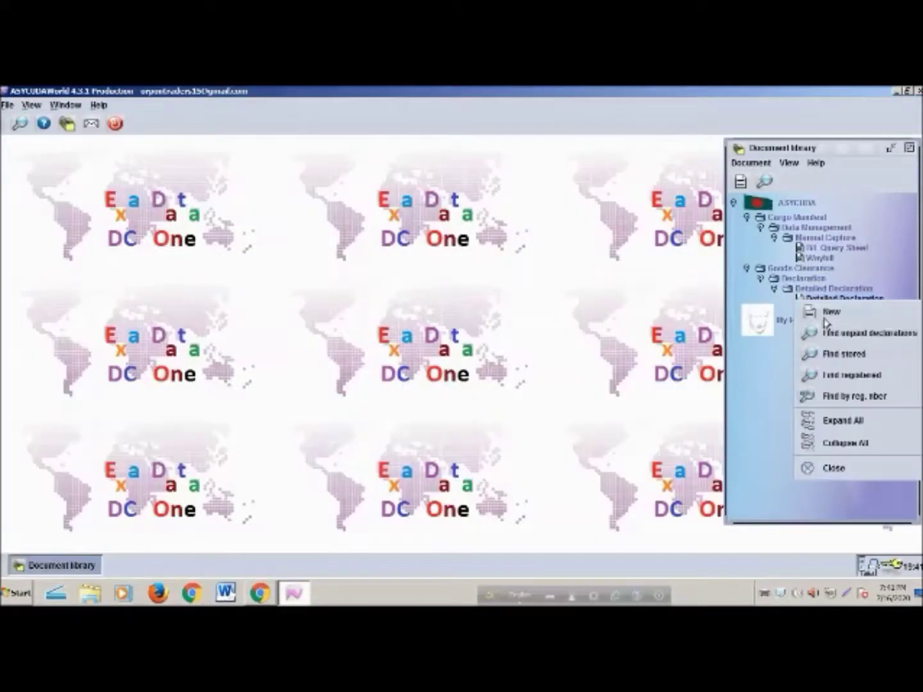
{"action": "left_click", "coordinate": [852, 396]}
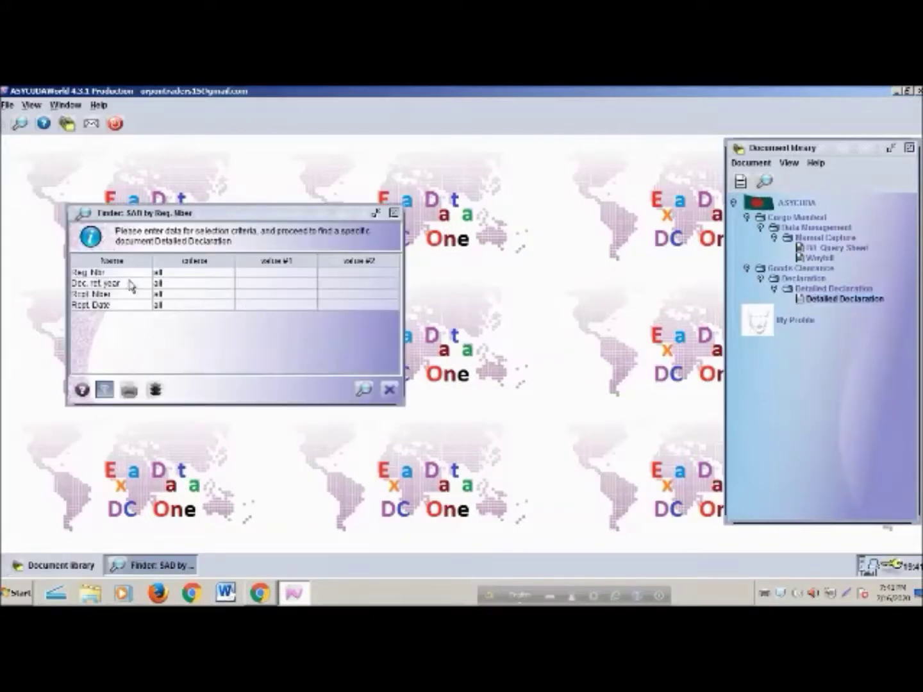
{"action": "left_click", "coordinate": [187, 278]}
{"action": "left_click", "coordinate": [192, 354]}
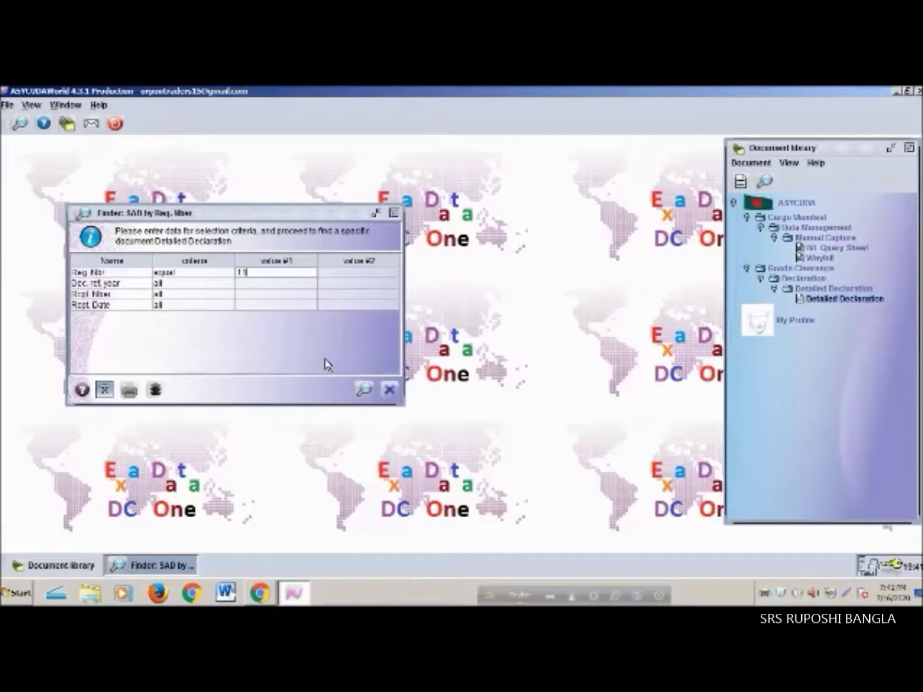
{"action": "type", "text": "/11030"}
{"action": "left_click", "coordinate": [361, 391]}
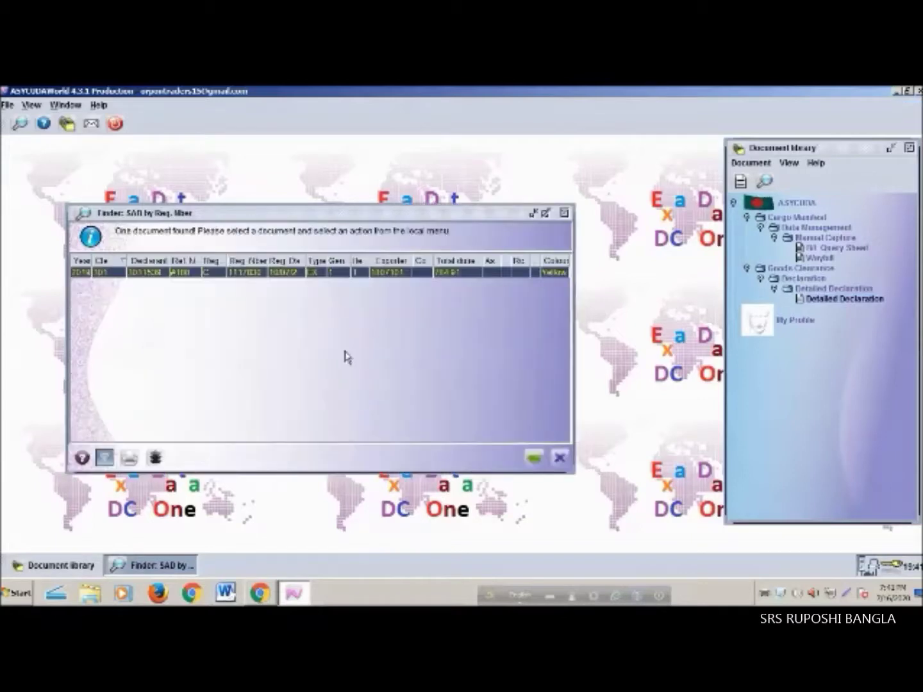
{"action": "right_click", "coordinate": [290, 272]}
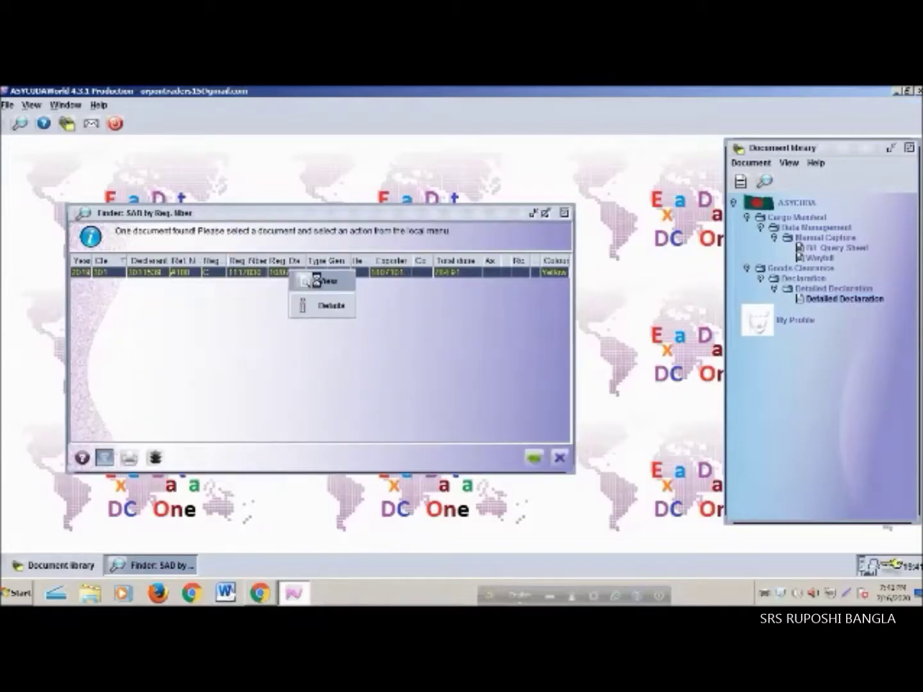
{"action": "left_click", "coordinate": [316, 279]}
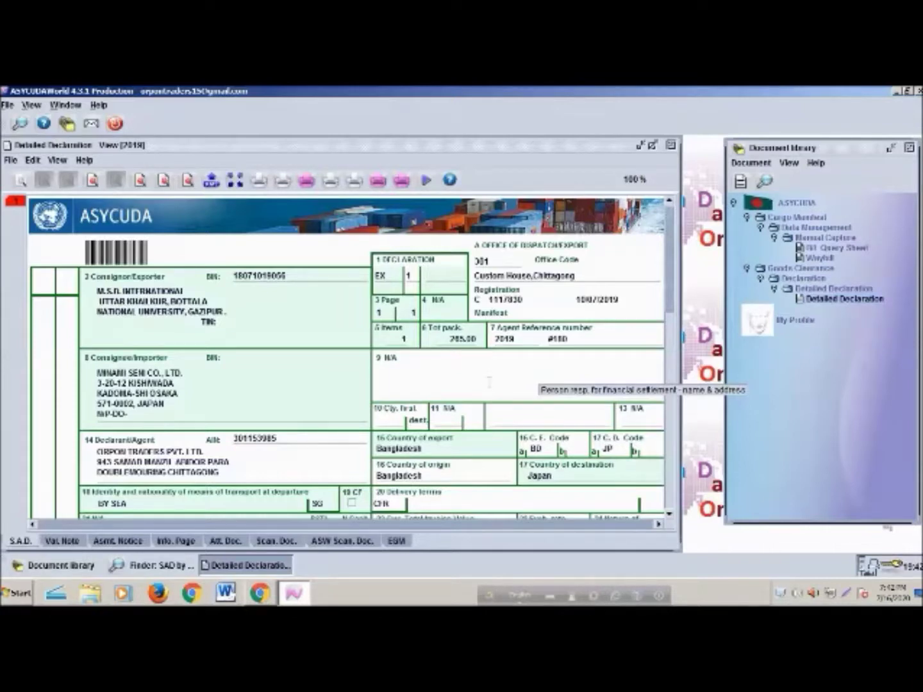
Scroll through the SAD form of declaration 111/830 to review it
{"action": "scroll", "coordinate": [489, 383], "scroll_direction": "down", "scroll_amount": 3}
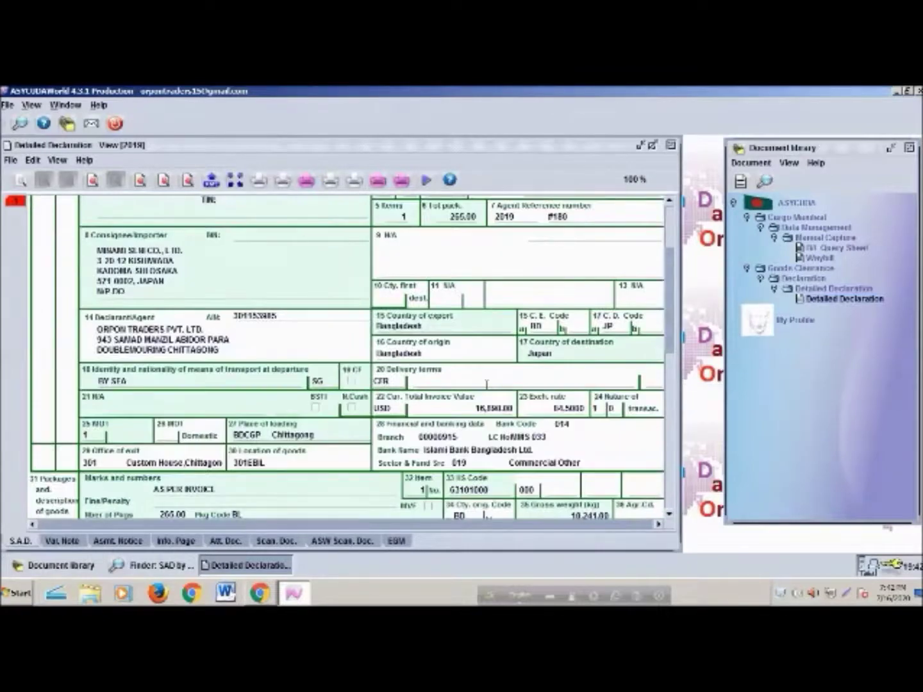
{"action": "scroll", "coordinate": [488, 384], "scroll_direction": "down", "scroll_amount": 12}
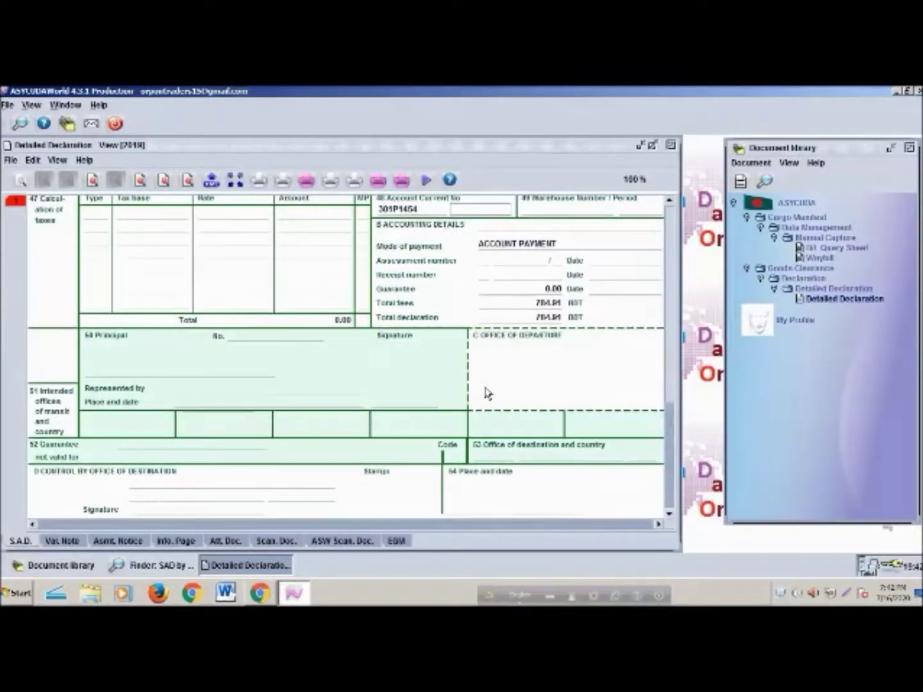
{"action": "scroll", "coordinate": [485, 393], "scroll_direction": "up", "scroll_amount": 3}
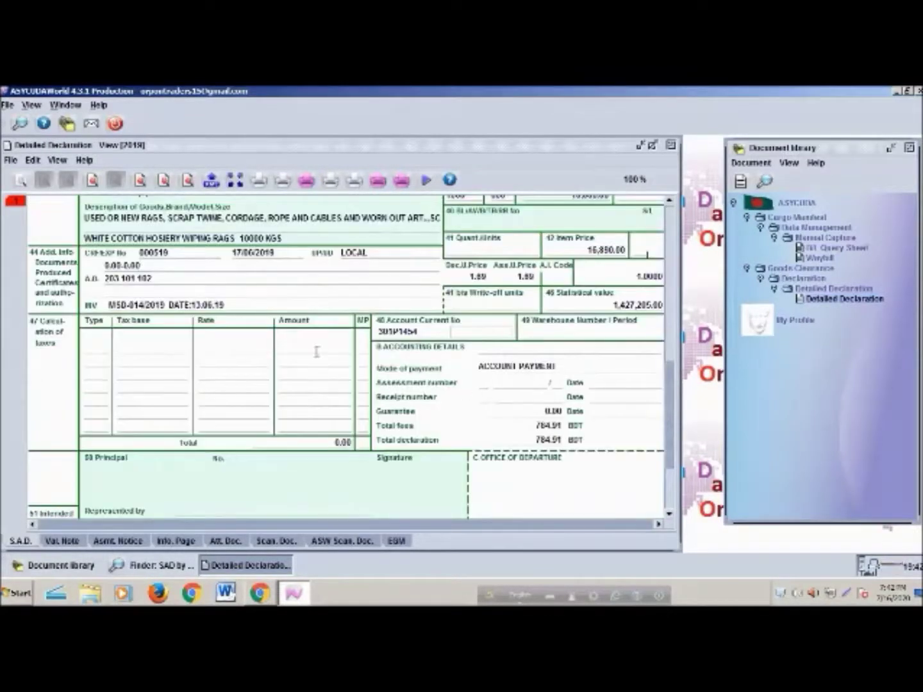
{"action": "scroll", "coordinate": [314, 350], "scroll_direction": "up", "scroll_amount": 2}
{"action": "scroll", "coordinate": [315, 349], "scroll_direction": "up", "scroll_amount": 1}
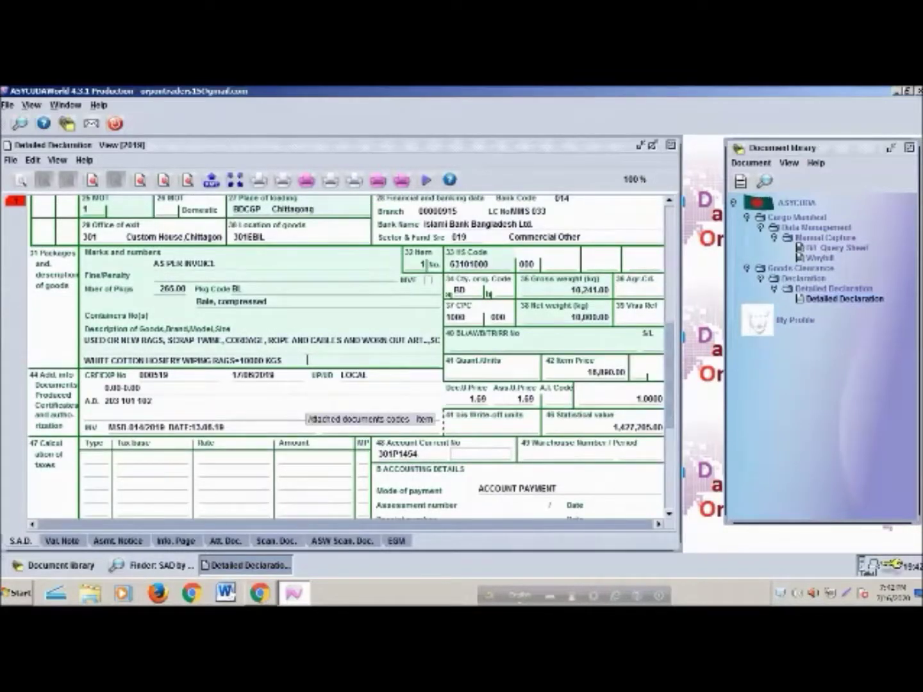
{"action": "scroll", "coordinate": [315, 356], "scroll_direction": "up", "scroll_amount": 1}
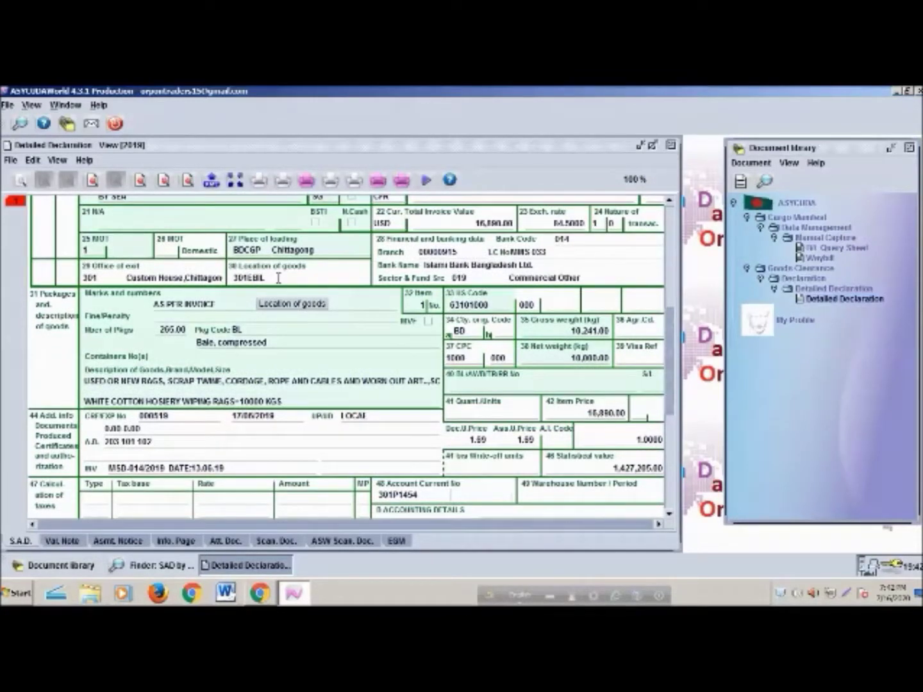
Start a print, dismiss the printing choice, and close the declaration and finder windows
{"action": "left_click", "coordinate": [259, 180]}
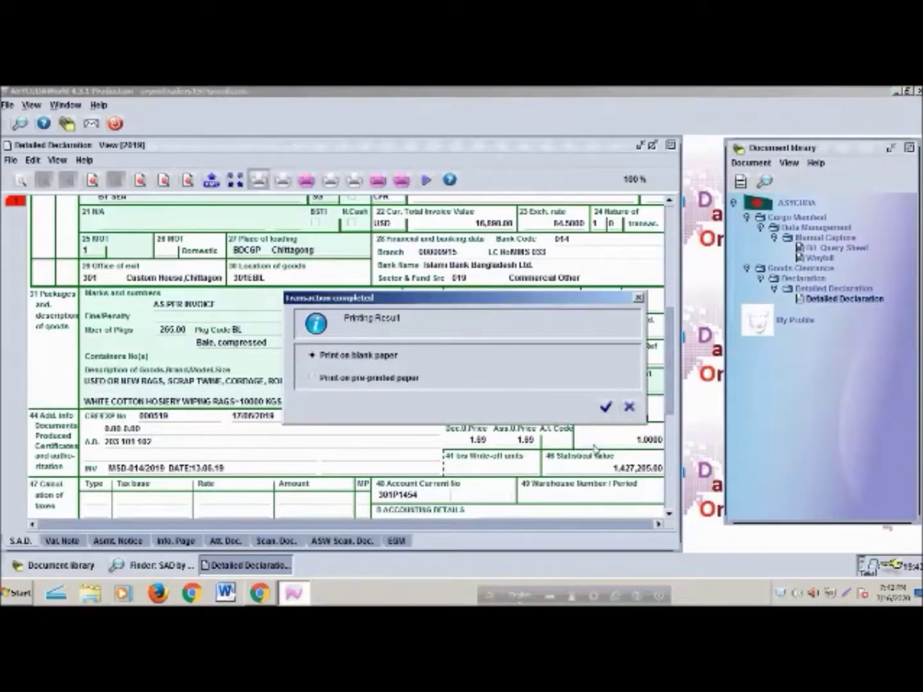
{"action": "left_click", "coordinate": [671, 147]}
{"action": "key", "text": "Escape"}
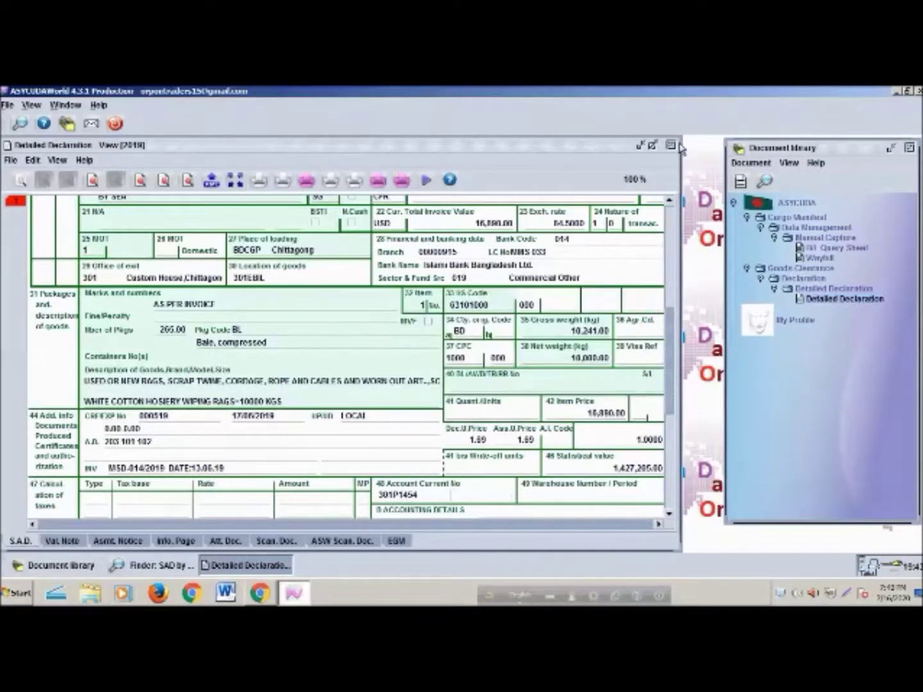
{"action": "left_click", "coordinate": [670, 147]}
{"action": "left_click", "coordinate": [566, 212]}
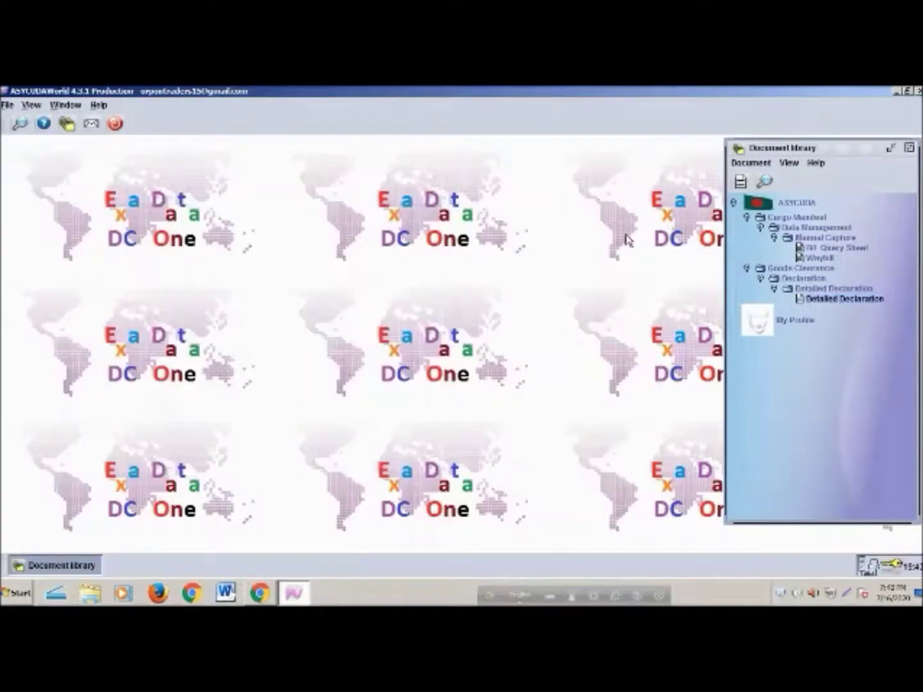
Search Detailed Declarations for Reg. Nber exactly equal to 111/927
{"action": "right_click", "coordinate": [828, 304]}
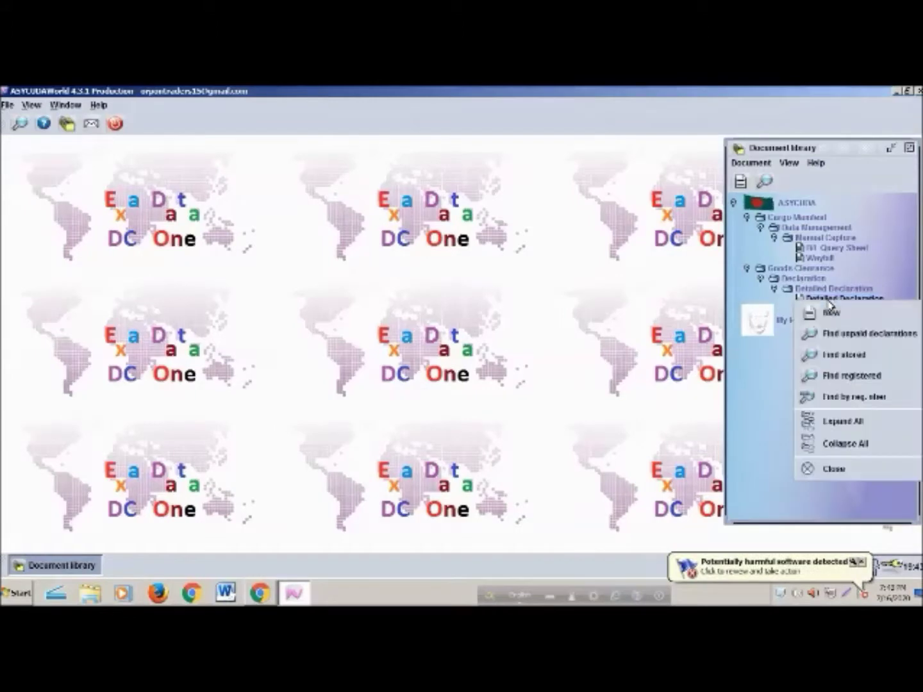
{"action": "left_click", "coordinate": [853, 398]}
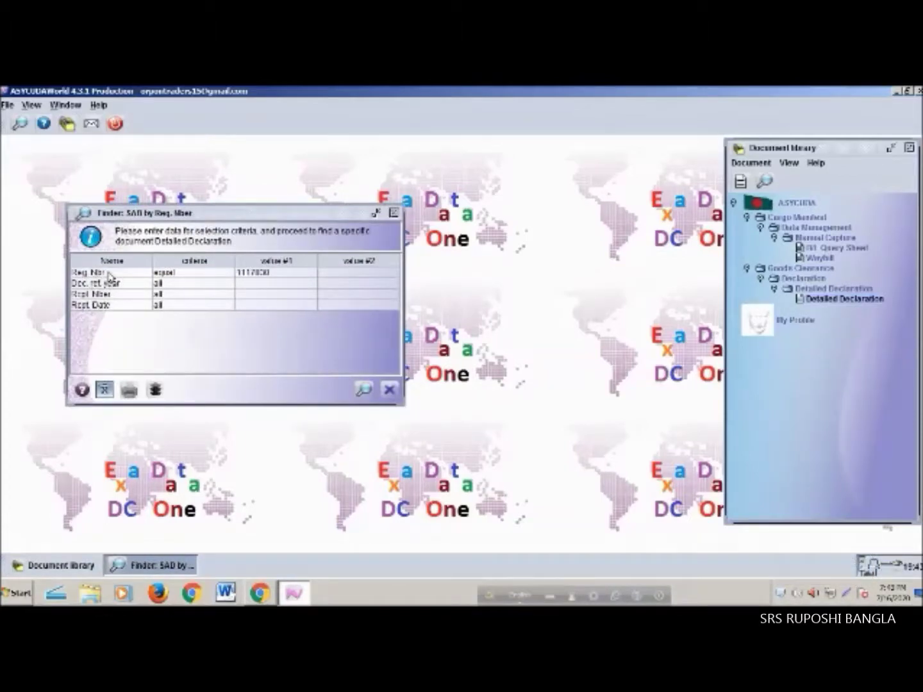
{"action": "left_click", "coordinate": [179, 276]}
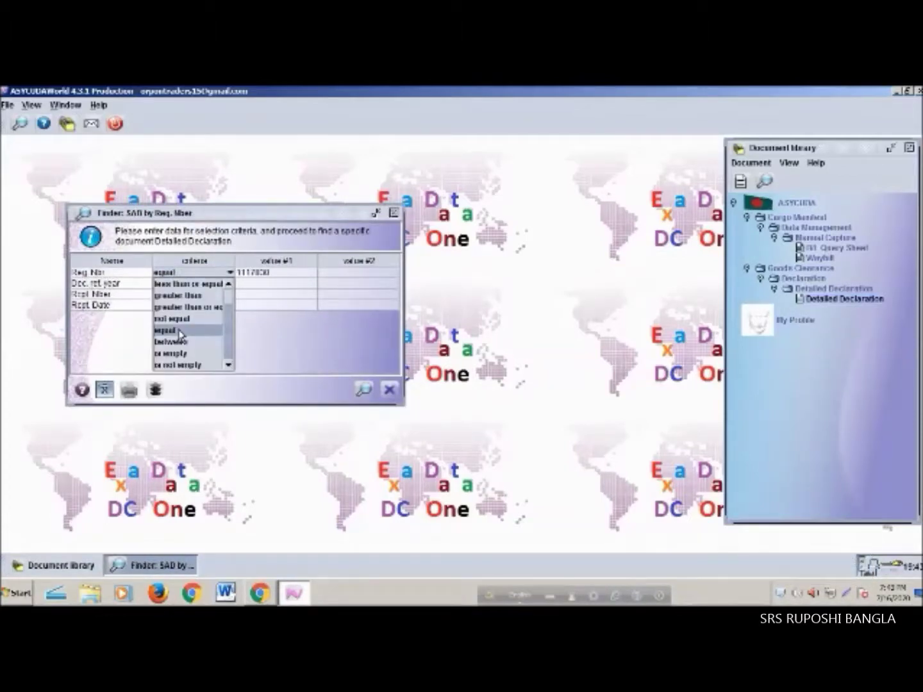
{"action": "left_click", "coordinate": [179, 332]}
{"action": "left_click", "coordinate": [288, 274]}
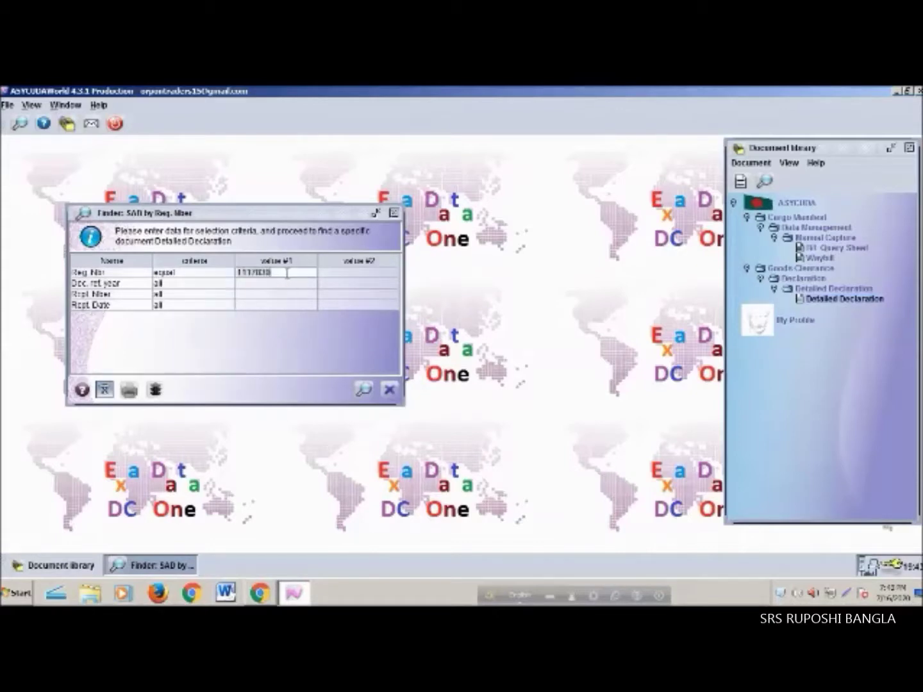
{"action": "key", "text": "BackSpace"}
{"action": "key", "text": "BackSpace"}
{"action": "key", "text": "BackSpace"}
{"action": "key", "text": "BackSpace"}
{"action": "key", "text": "BackSpace"}
{"action": "key", "text": "BackSpace"}
{"action": "key", "text": "BackSpace"}
{"action": "key", "text": "BackSpace"}
{"action": "left_click", "coordinate": [364, 390]}
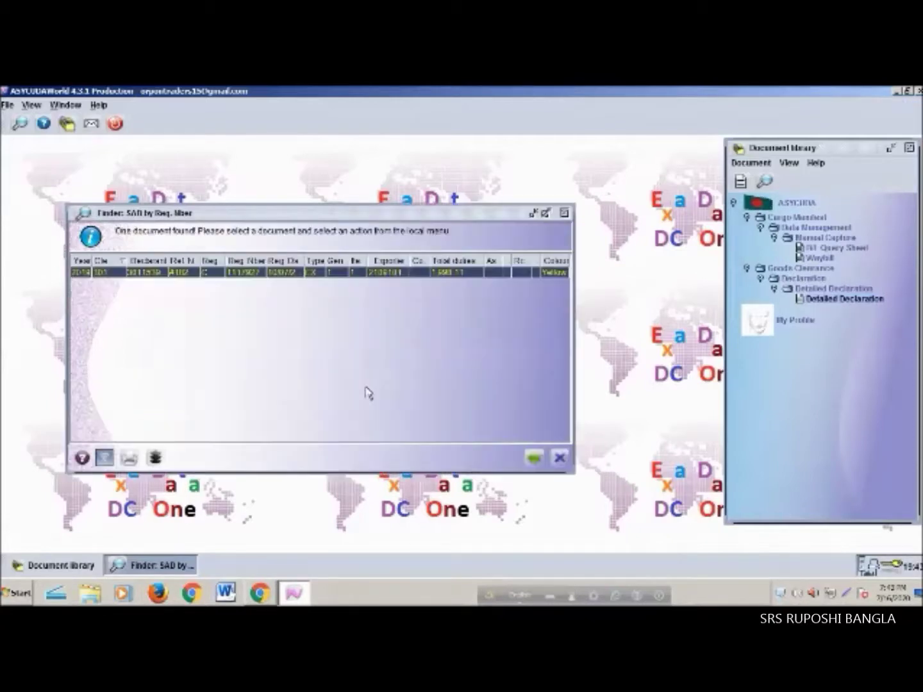
{"action": "right_click", "coordinate": [285, 277]}
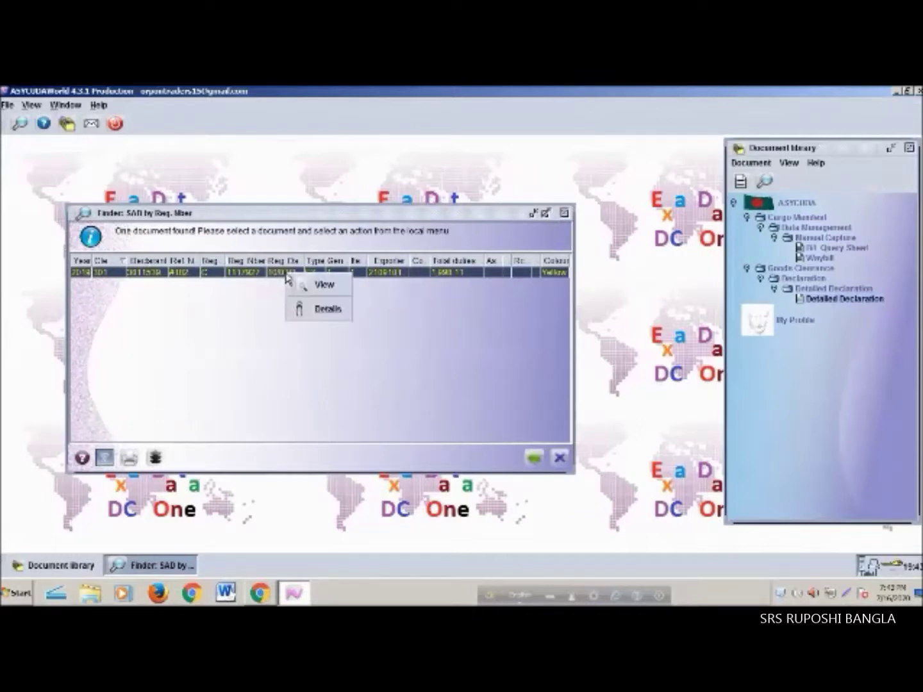
{"action": "left_click", "coordinate": [325, 286]}
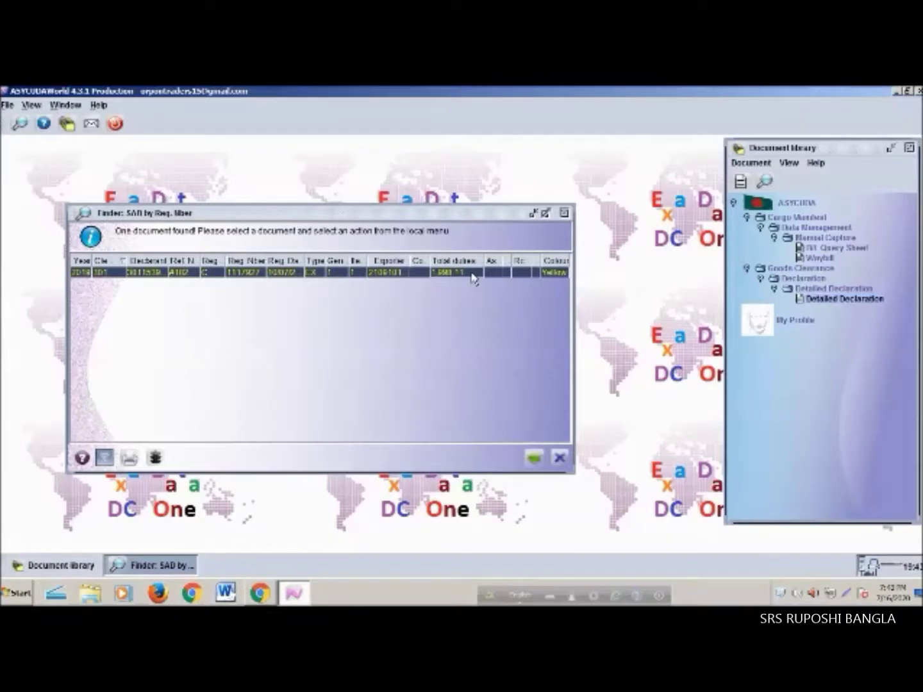
View declaration 111/927 and print it on blank paper
{"action": "right_click", "coordinate": [147, 277]}
{"action": "left_click", "coordinate": [193, 285]}
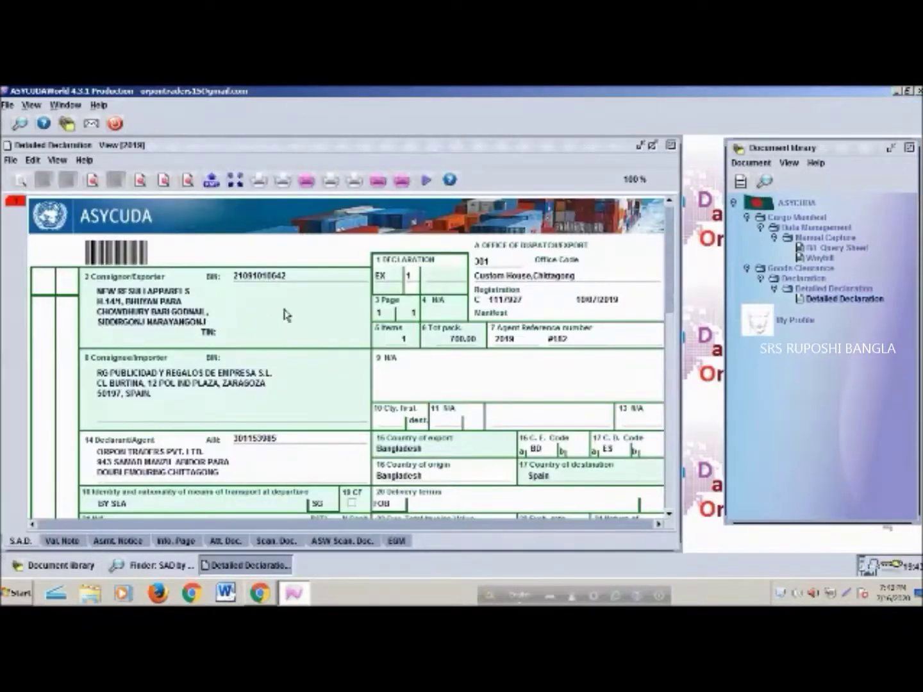
{"action": "scroll", "coordinate": [349, 388], "scroll_direction": "down", "scroll_amount": 5}
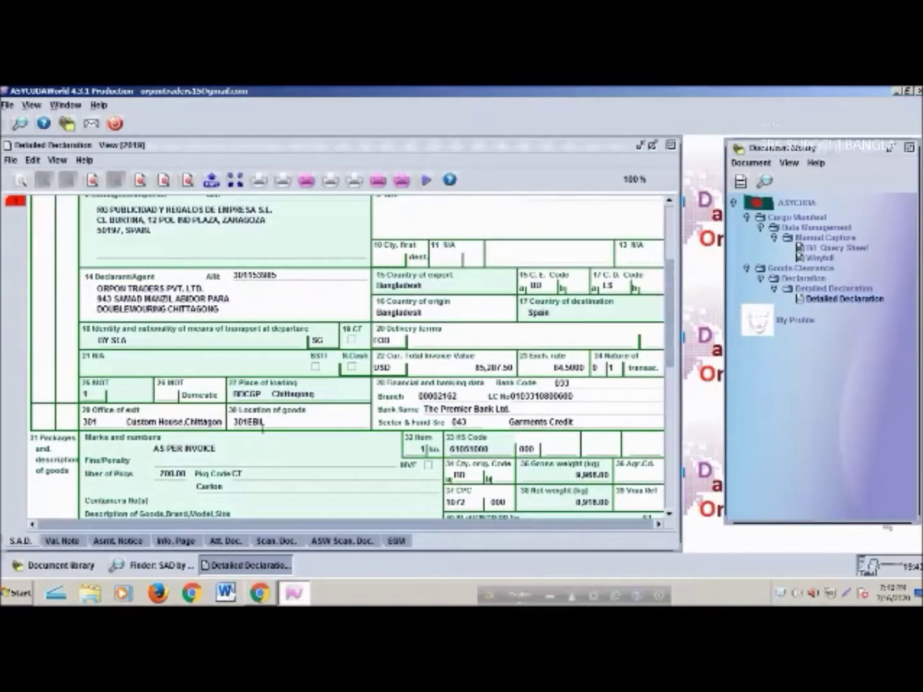
{"action": "scroll", "coordinate": [243, 439], "scroll_direction": "up", "scroll_amount": 5}
{"action": "left_click", "coordinate": [256, 182]}
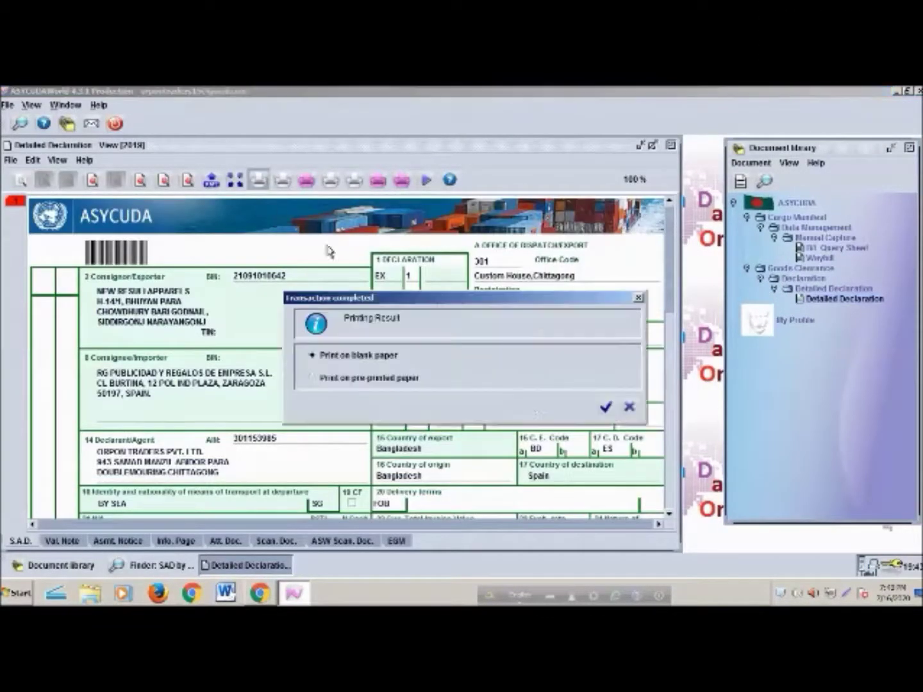
{"action": "left_click", "coordinate": [604, 406]}
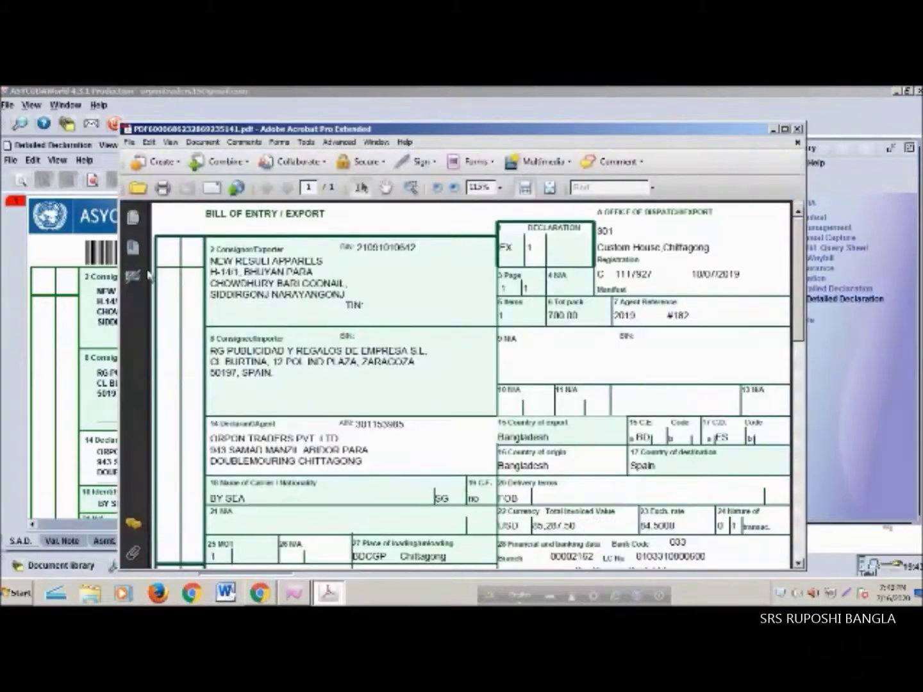
Check the PDF's HP DeskJet print settings, cancel, then close the PDF and declaration view
{"action": "left_click", "coordinate": [163, 190]}
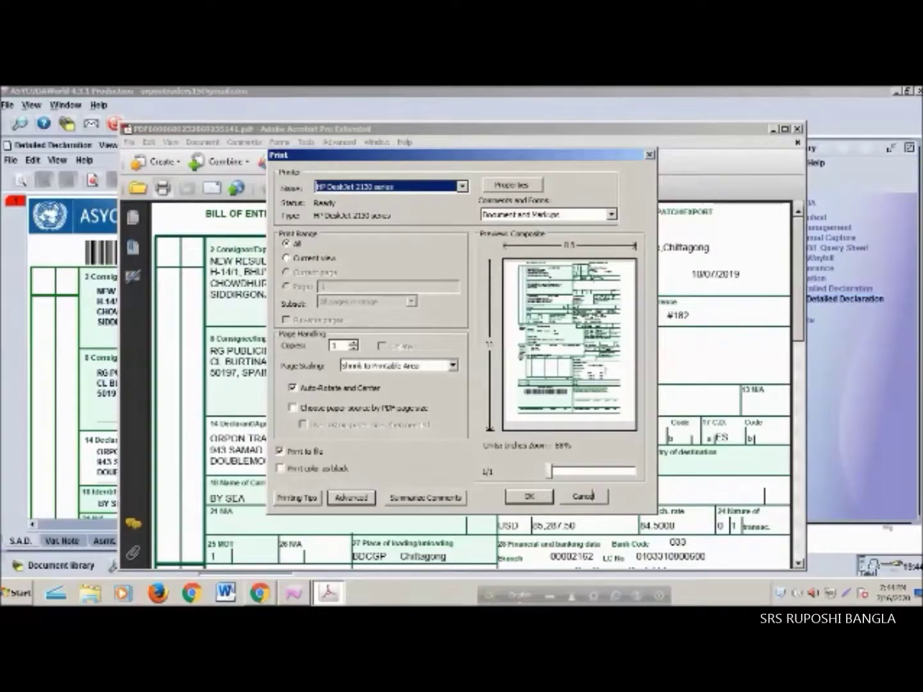
{"action": "left_click", "coordinate": [592, 500]}
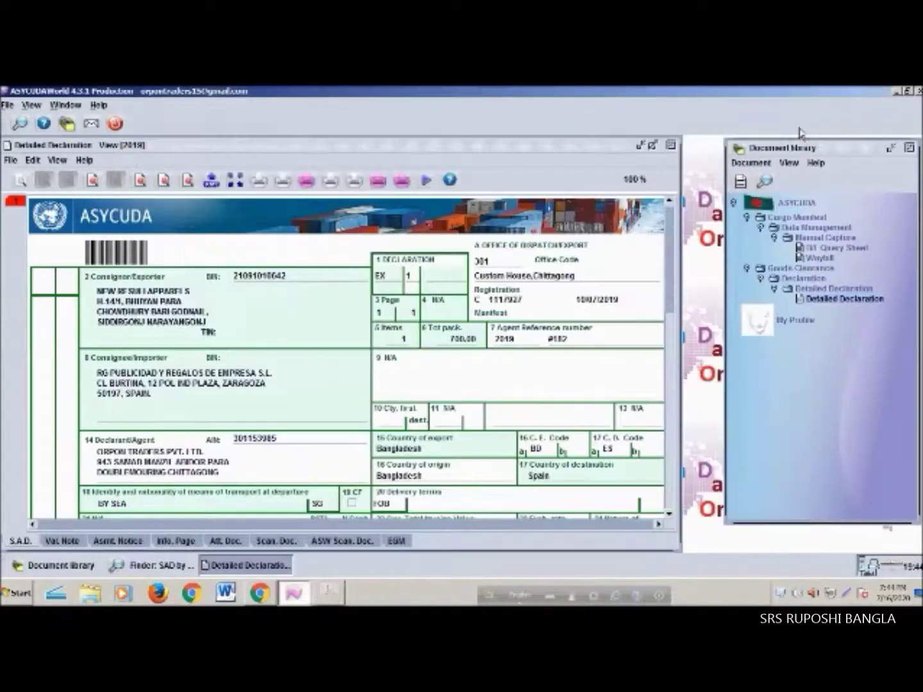
{"action": "left_click", "coordinate": [798, 129]}
{"action": "left_click", "coordinate": [672, 145]}
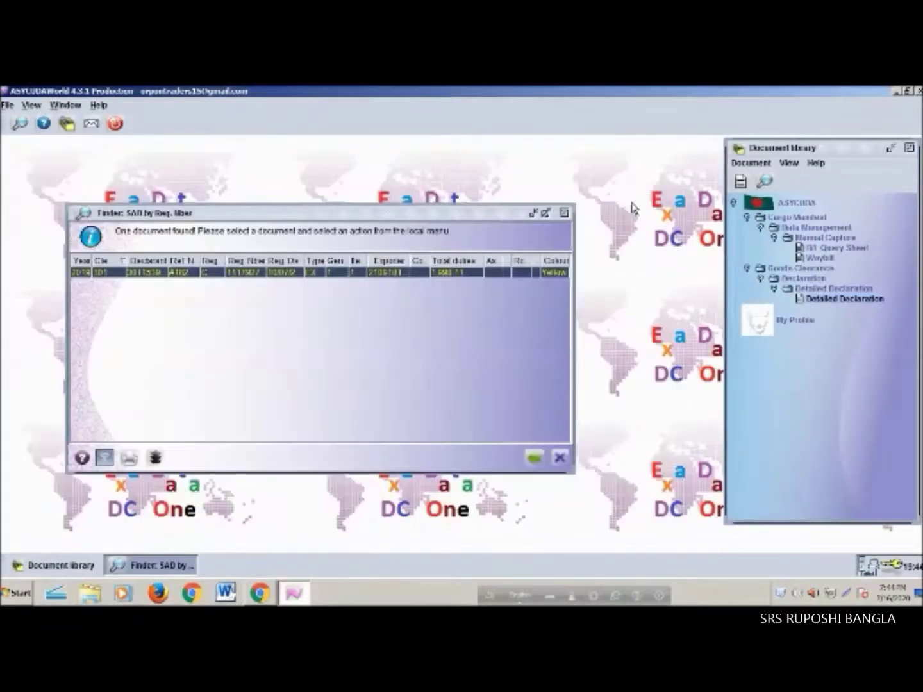
Close the Finder: SAD by Reg. Nber window
{"action": "left_click", "coordinate": [564, 214]}
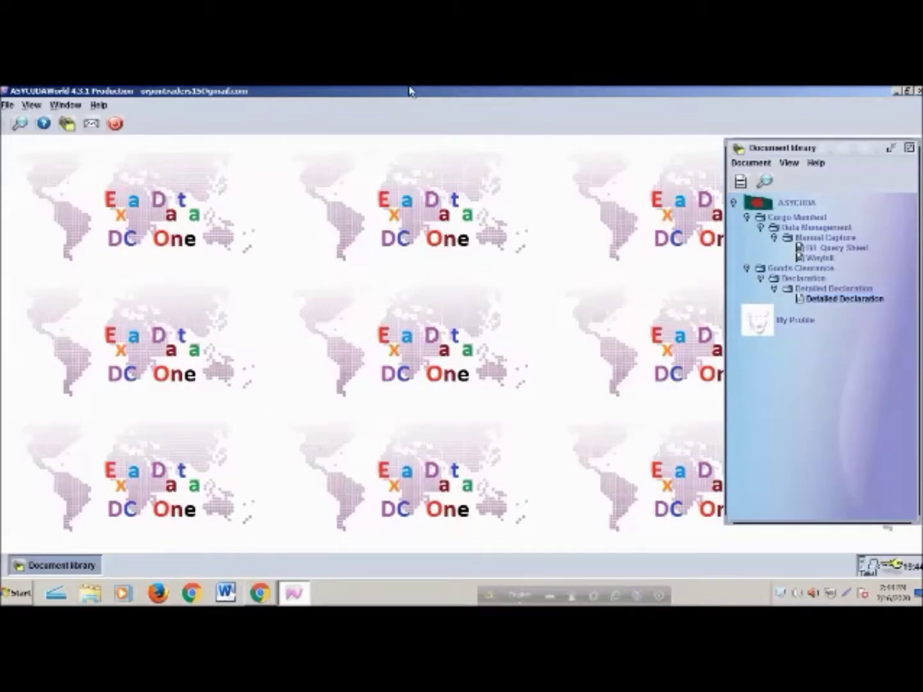
Open Find unpaid declarations for Detailed Declaration and set the Declarant criterion to equals
{"action": "right_click", "coordinate": [6, 597]}
{"action": "left_click", "coordinate": [801, 355]}
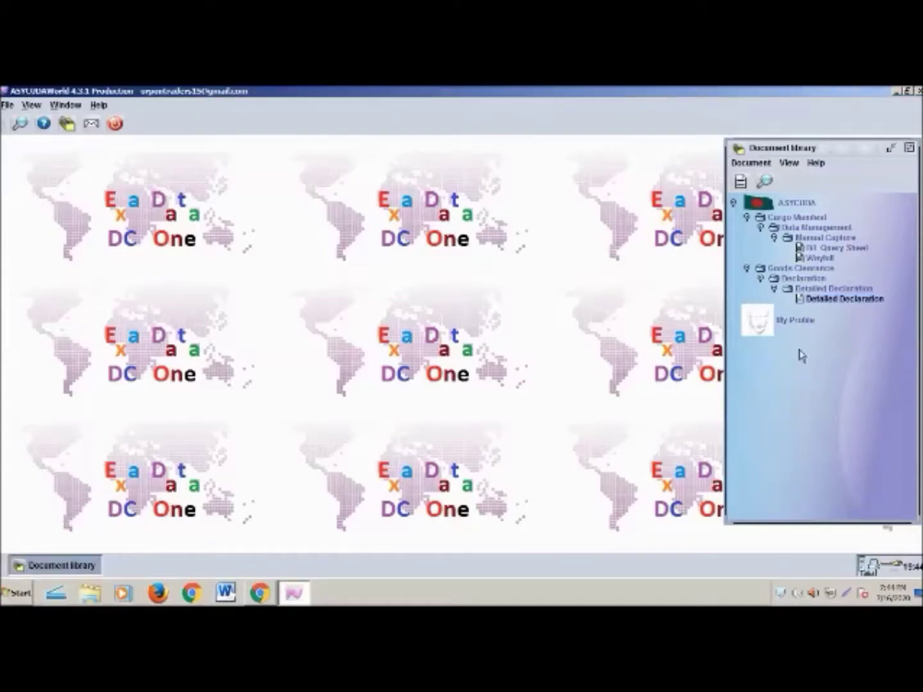
{"action": "right_click", "coordinate": [837, 303]}
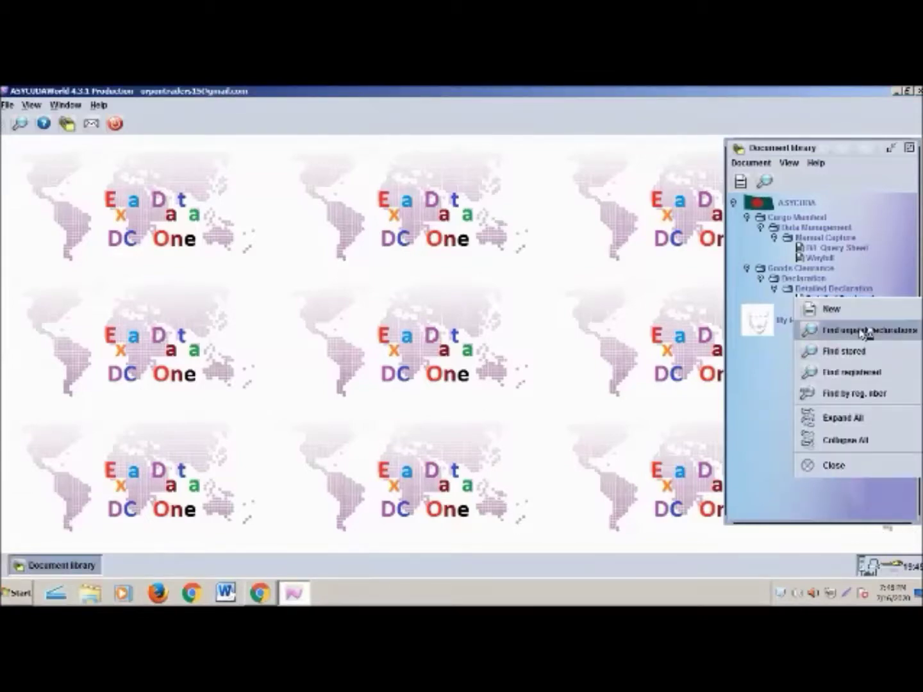
{"action": "left_click", "coordinate": [870, 329]}
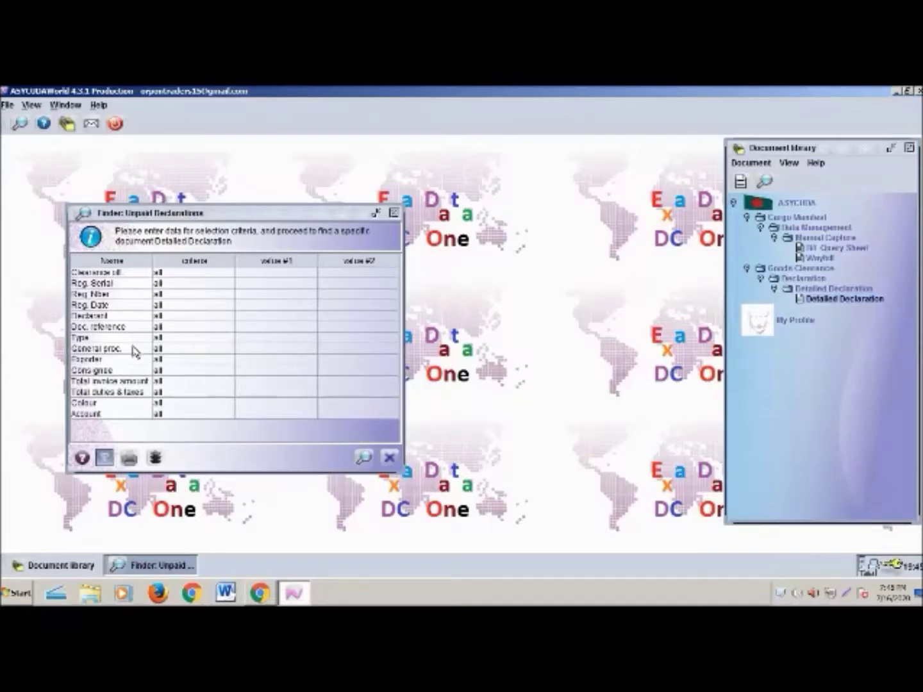
{"action": "left_click", "coordinate": [184, 317]}
{"action": "left_click", "coordinate": [185, 375]}
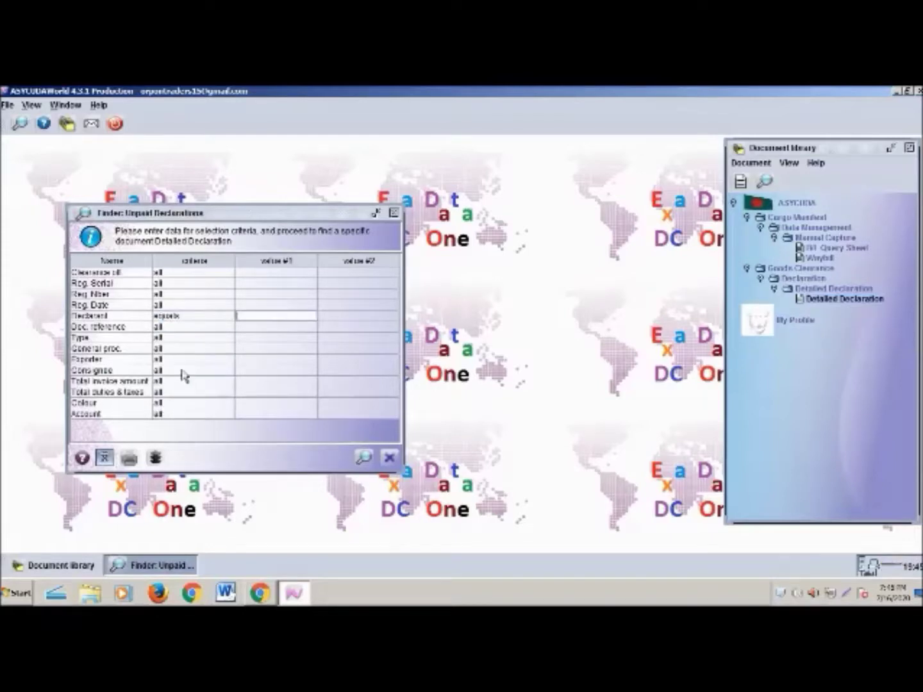